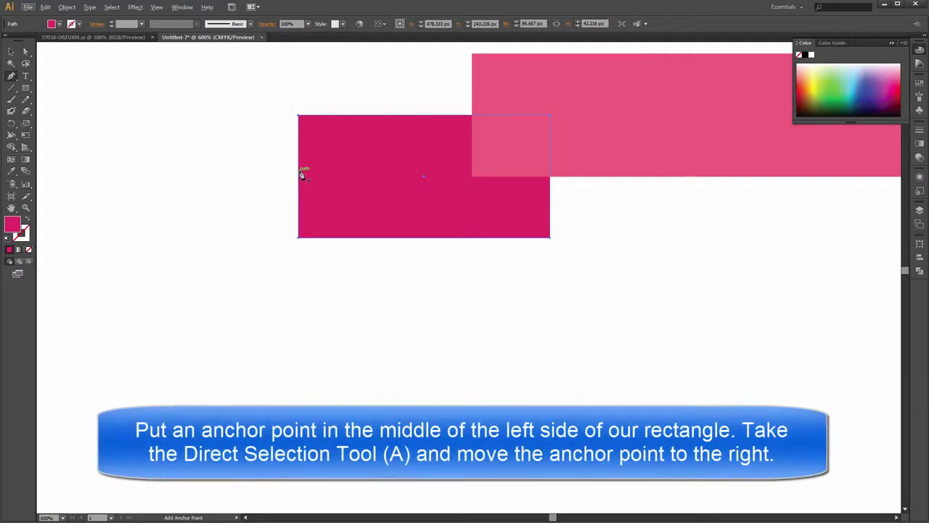
Add an anchor point midway on the dark pink rectangle's left edge and move it about 16 px right to form a notch.
click(301, 178)
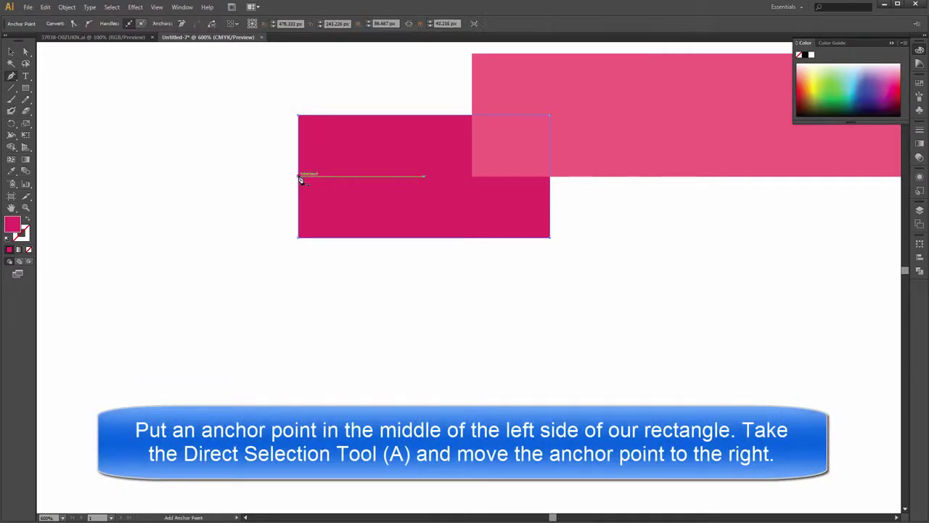
key(a)
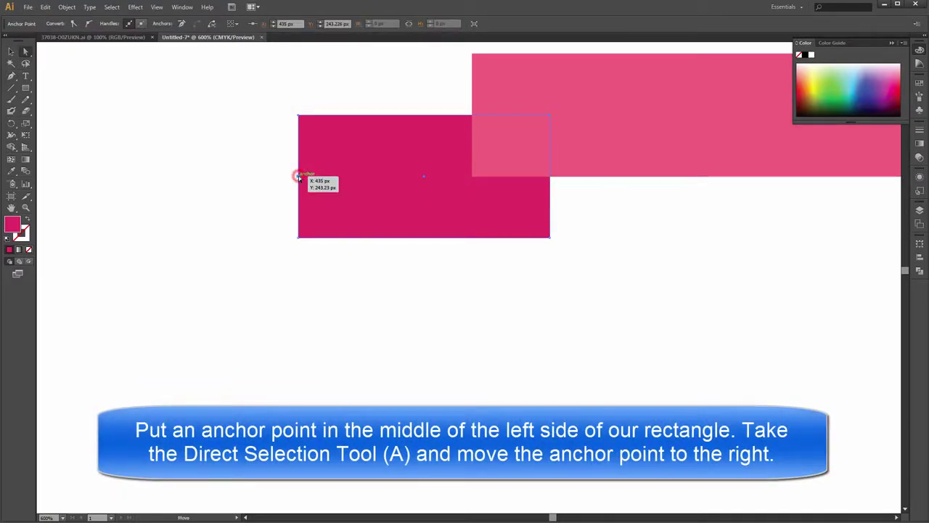
drag(300, 178, 346, 180)
click(11, 52)
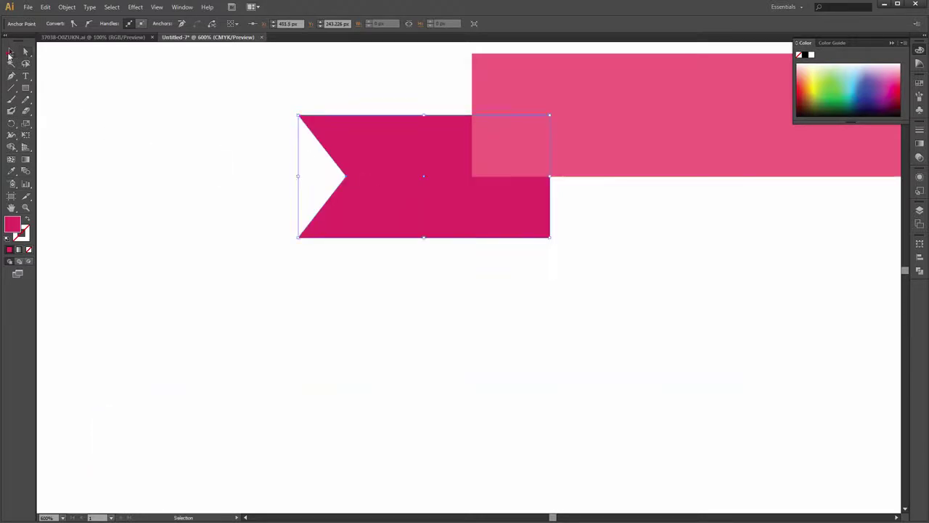
click(143, 138)
Copy the long light pink rectangle and the notched shape in place, and intersect the copies with Pathfinder.
key(ctrl+minus)
click(830, 469)
click(628, 218)
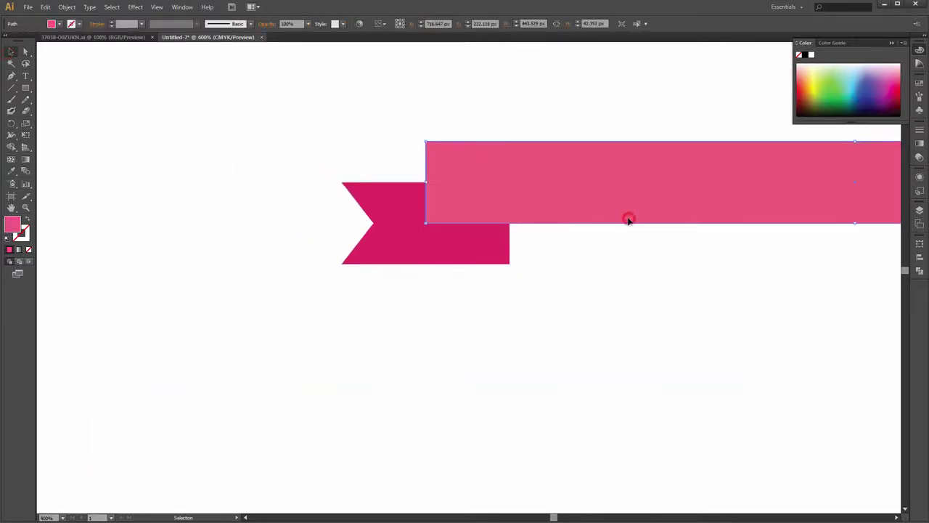
click(596, 291)
click(463, 263)
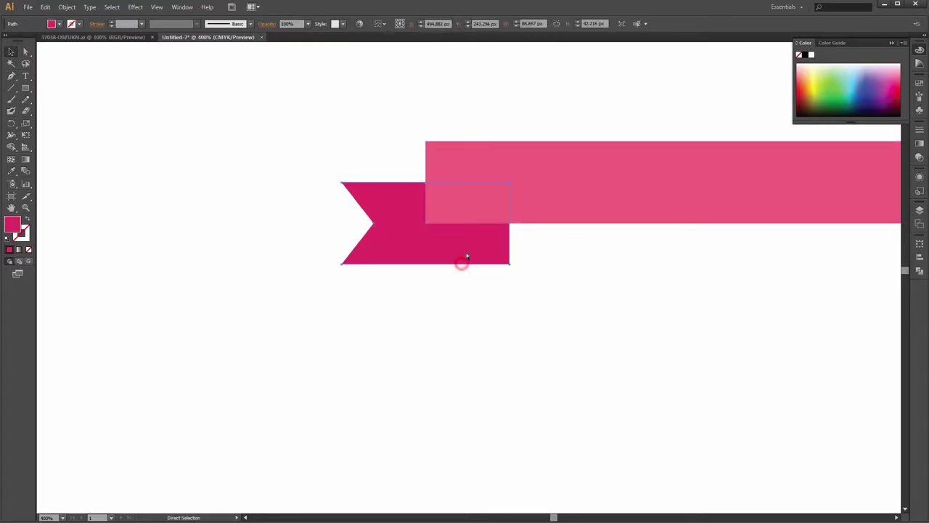
click(512, 326)
click(549, 210)
shift+click(454, 245)
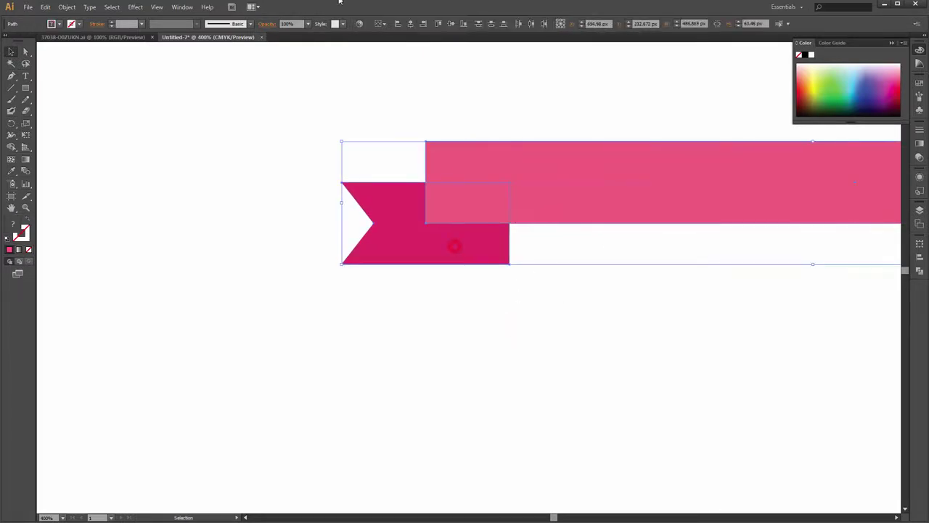
click(183, 7)
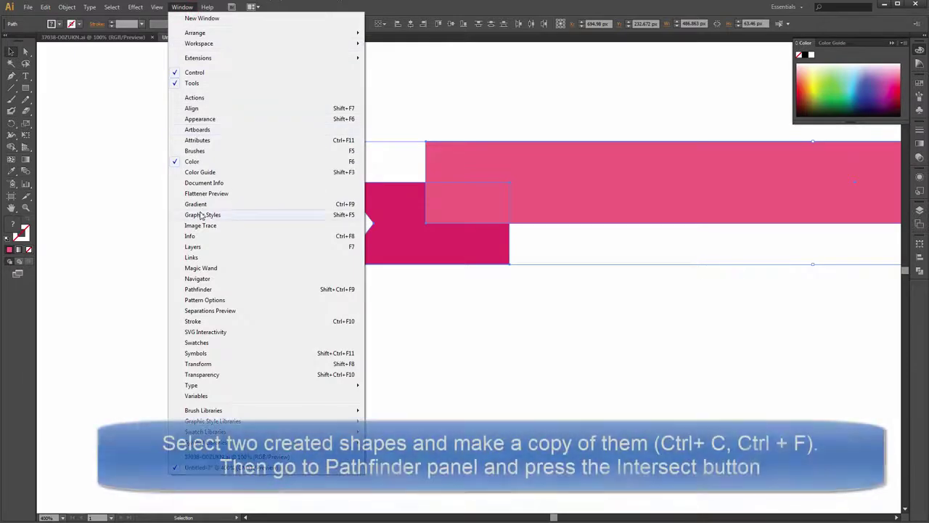
click(211, 289)
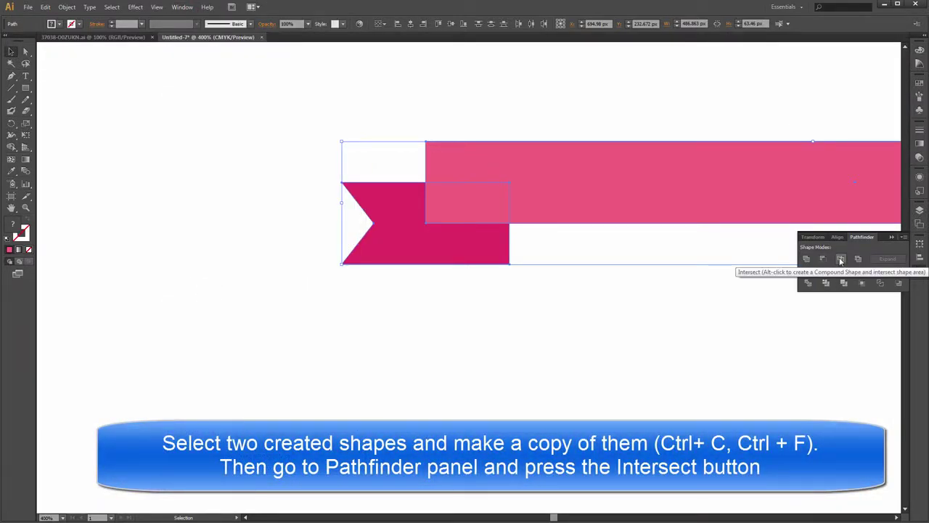
click(841, 260)
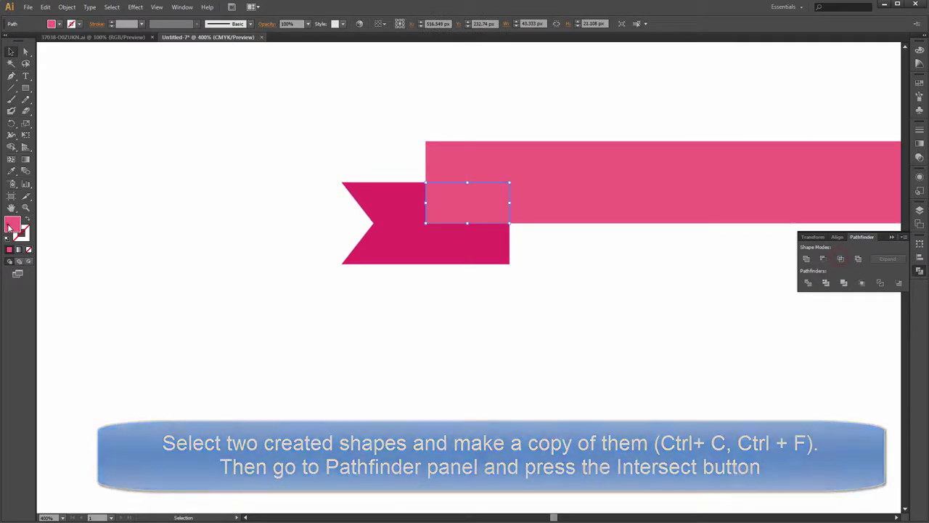
Fill the intersected shape with the colour R 196, G 14, B 66.
double_click(11, 226)
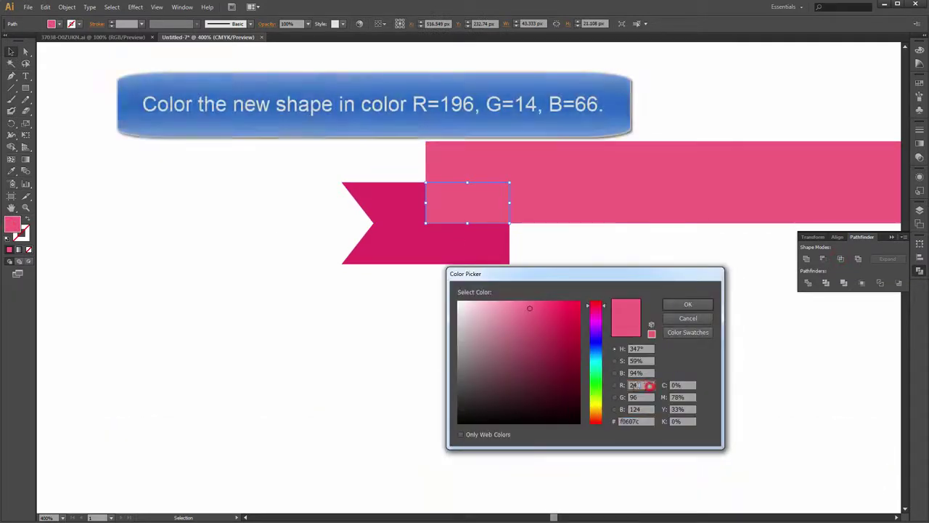
click(648, 385)
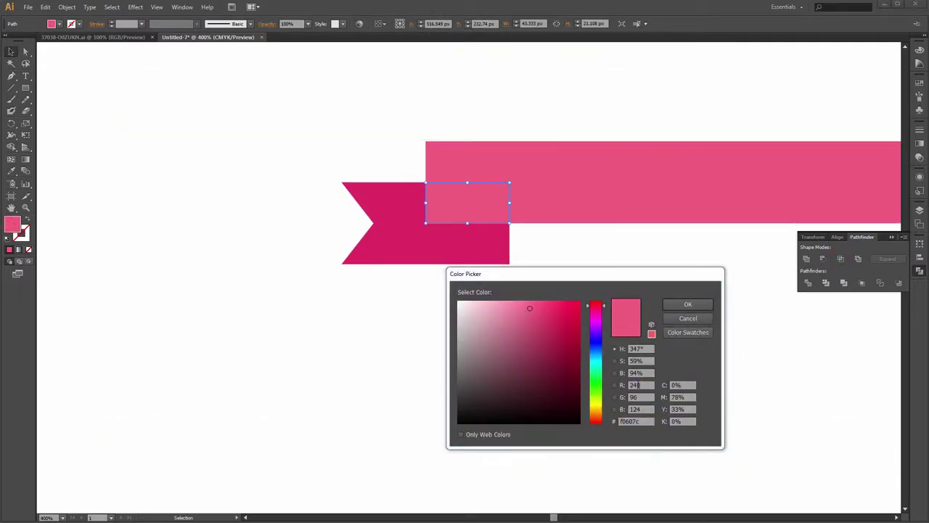
double_click(645, 385)
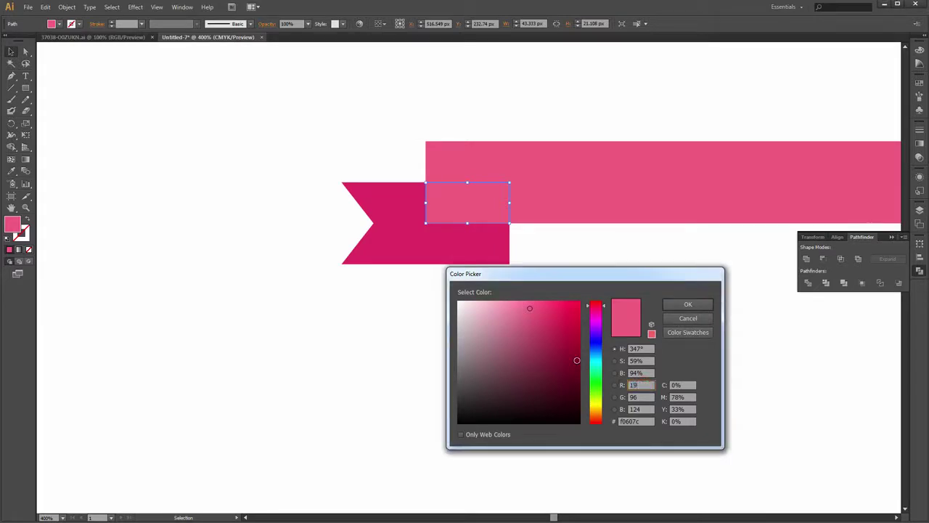
text(196)
key(Tab)
text(13)
key(Tab)
text(62)
key(Return)
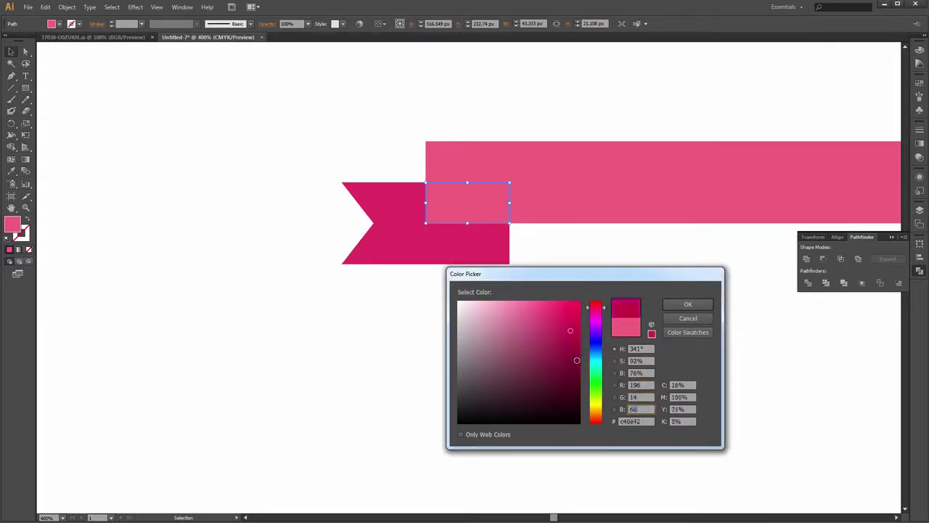
click(572, 349)
Align the overlap shape's lower-right anchor point to the notched shape's lower-right anchor point using Vertical Align Bottom.
key(ctrl+minus)
drag(554, 264, 443, 266)
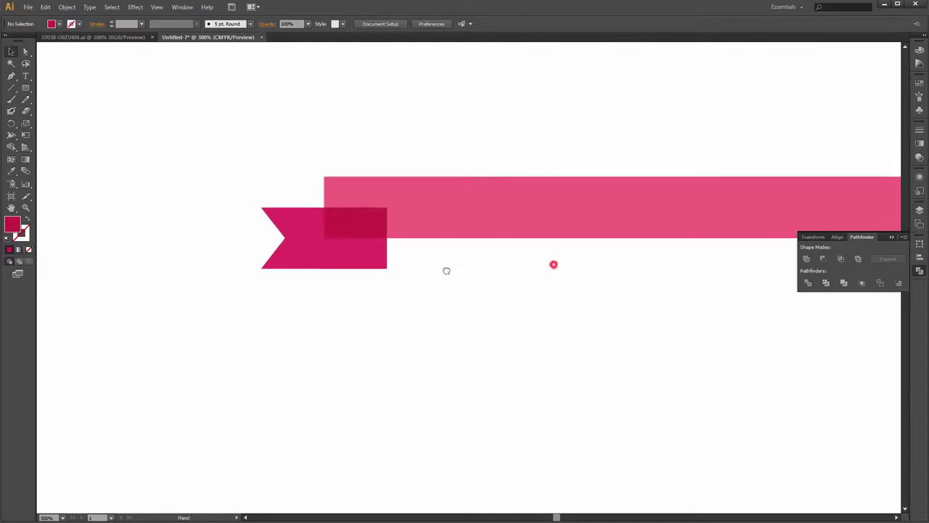
key(a)
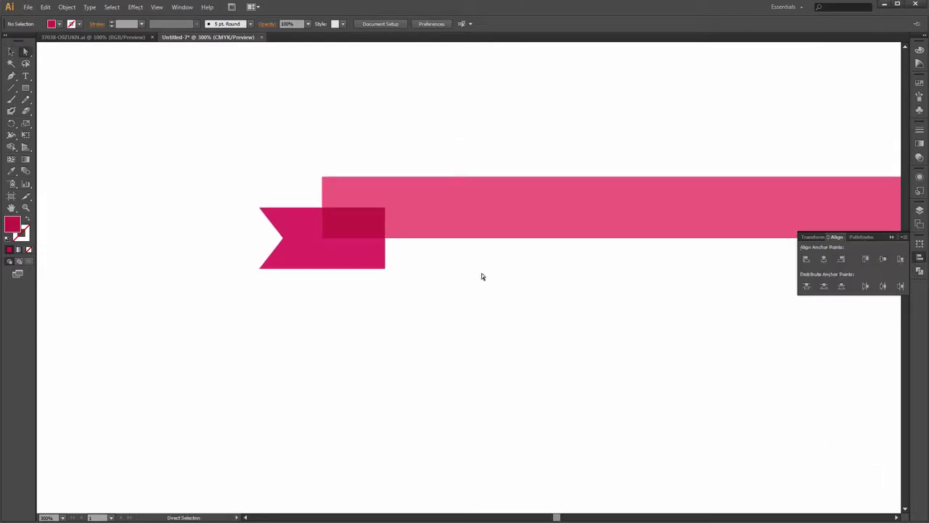
alt+scroll(375, 252, up, 2)
click(364, 204)
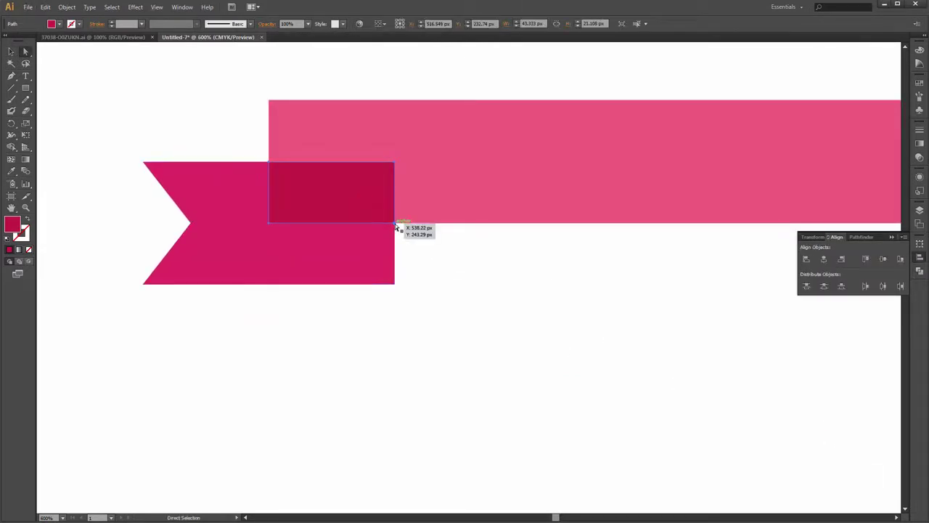
click(395, 224)
shift+click(395, 284)
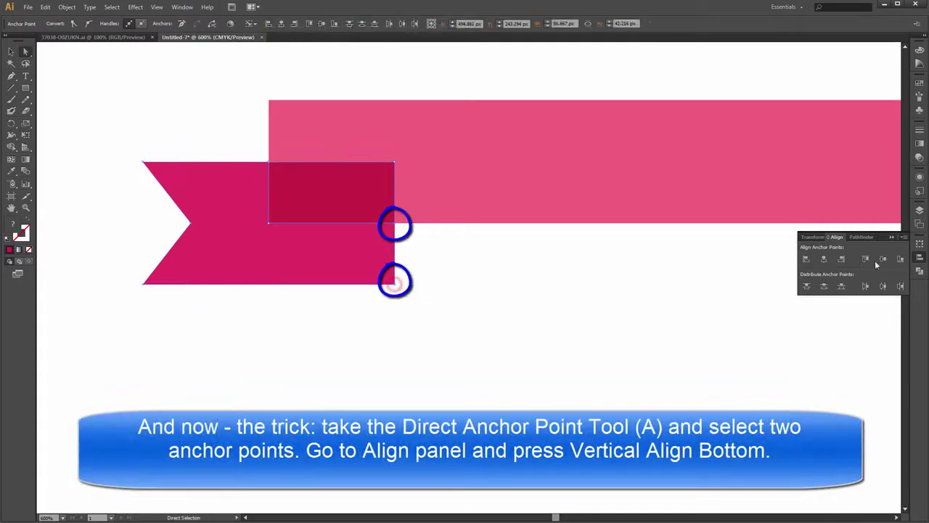
click(901, 260)
click(552, 269)
alt+scroll(394, 284, down, 2)
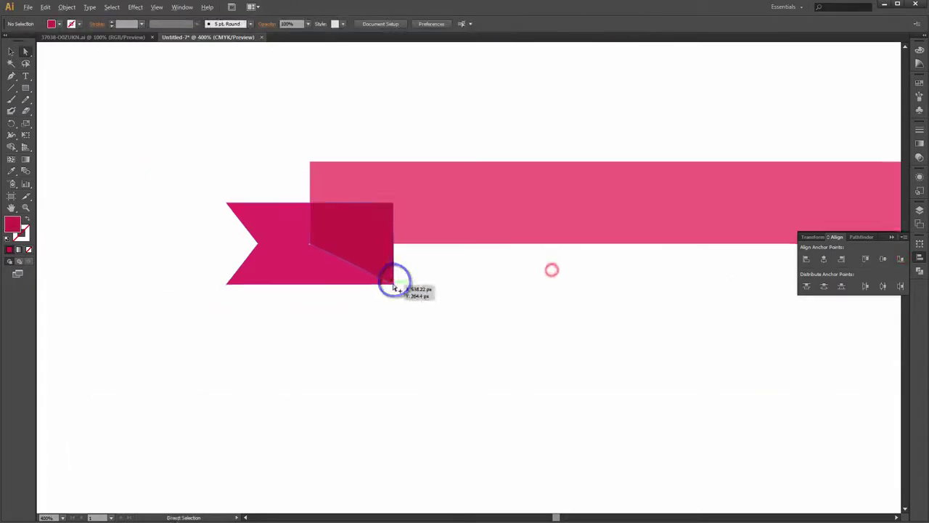
Bring the long light pink rectangle to the front of the ribbon shapes.
drag(523, 297, 457, 261)
click(800, 481)
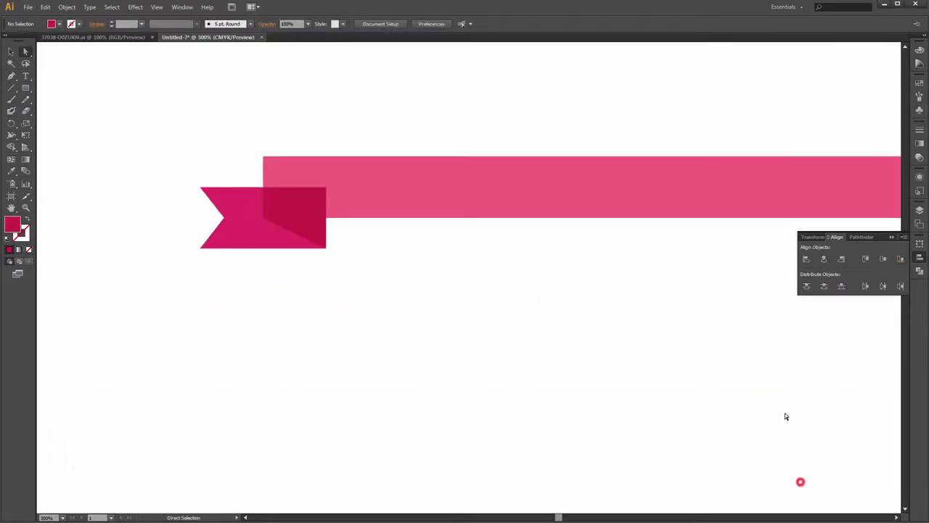
right_click(498, 177)
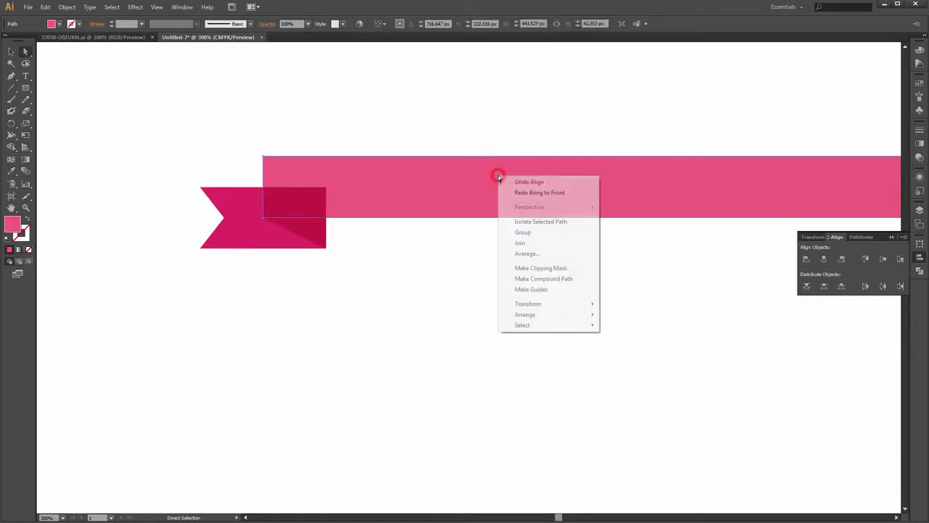
click(524, 315)
click(610, 316)
click(612, 291)
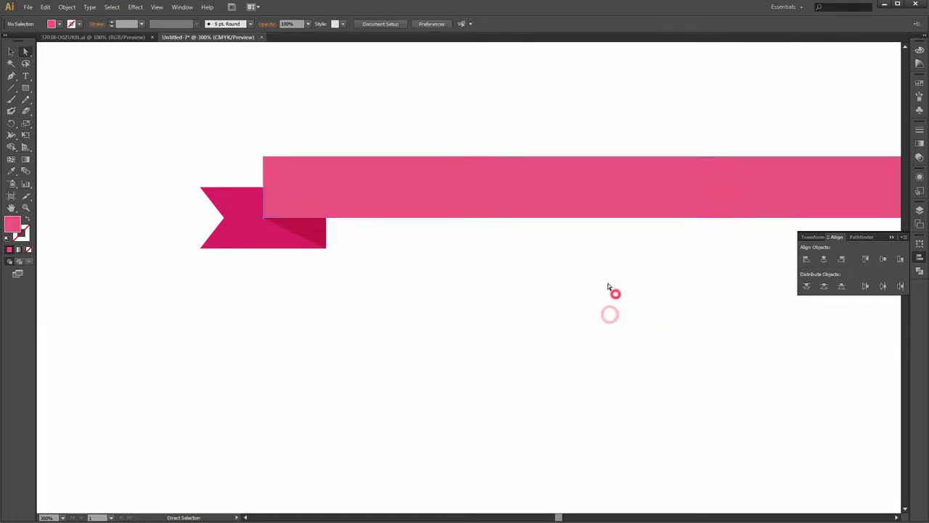
Reflect a copy of the notched tail and its fold about the long rectangle's centre onto the ribbon's right end.
click(818, 451)
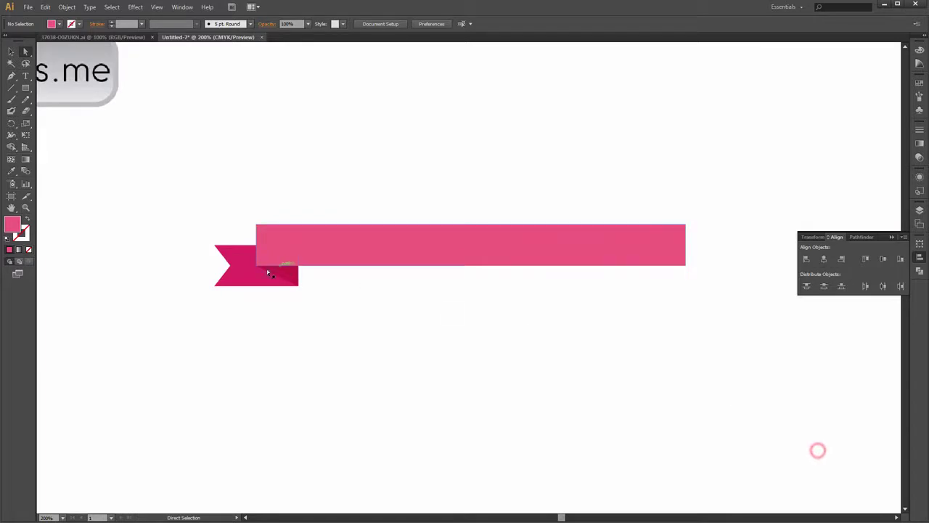
click(234, 281)
shift+click(288, 277)
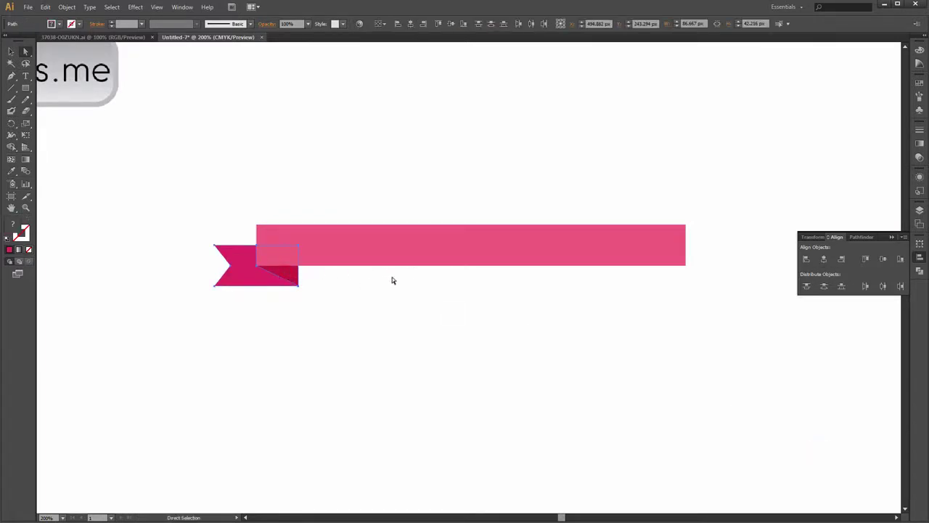
key(r)
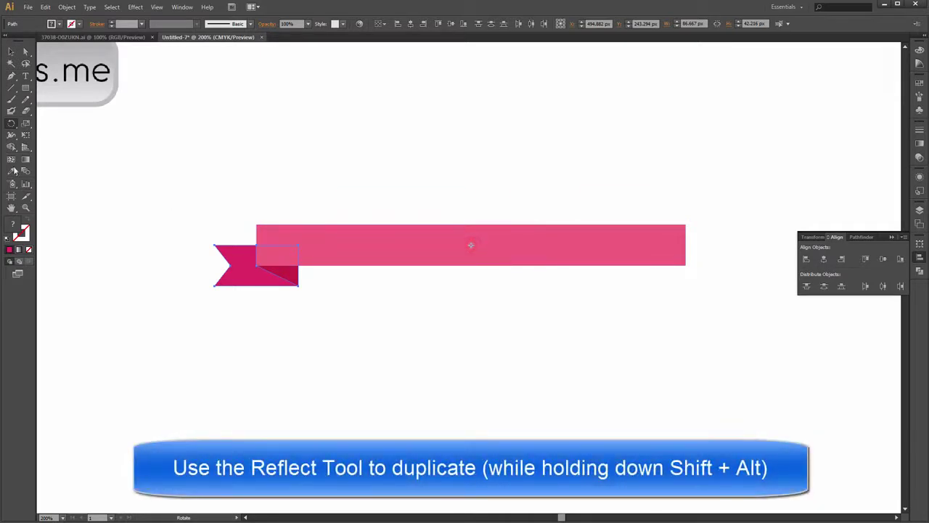
drag(13, 126, 41, 136)
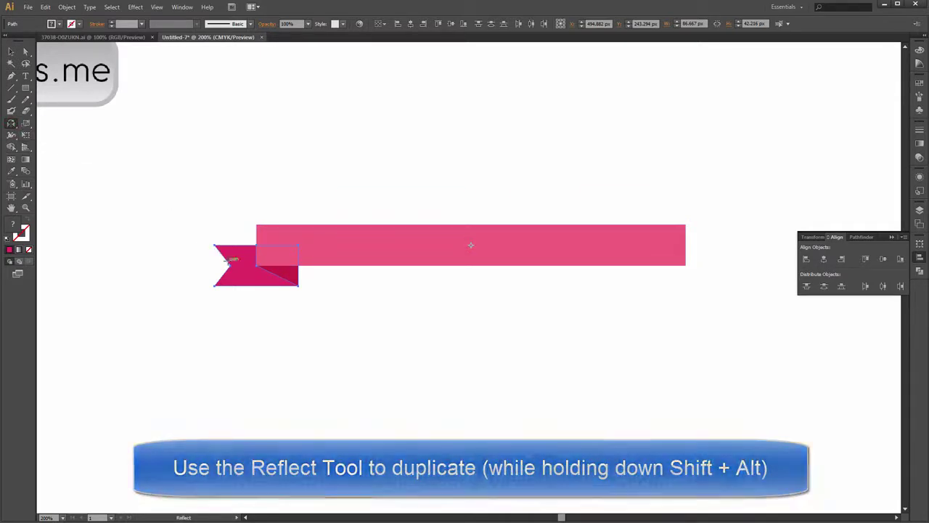
drag(228, 263, 655, 242)
click(10, 52)
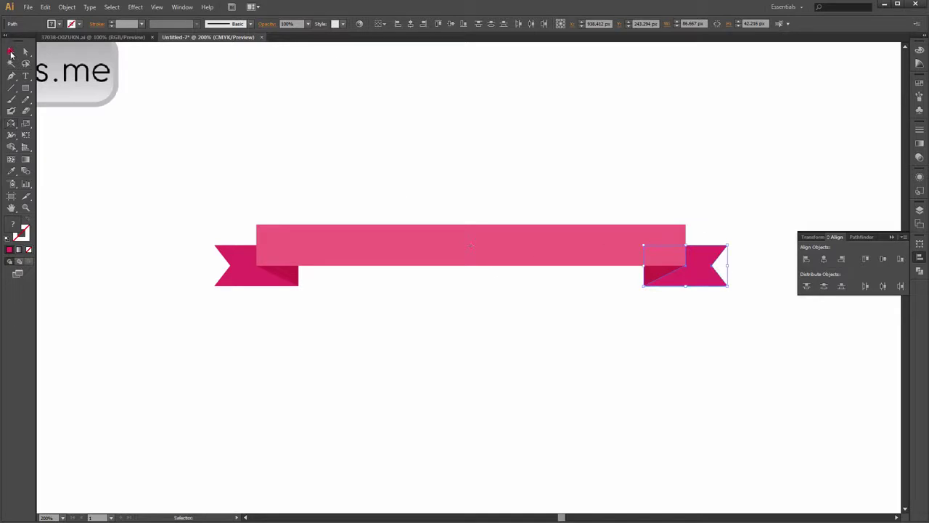
click(536, 155)
click(583, 385)
Duplicate the whole ribbon about 291 px below the original.
scroll(470, 301, down, 1)
drag(504, 326, 473, 263)
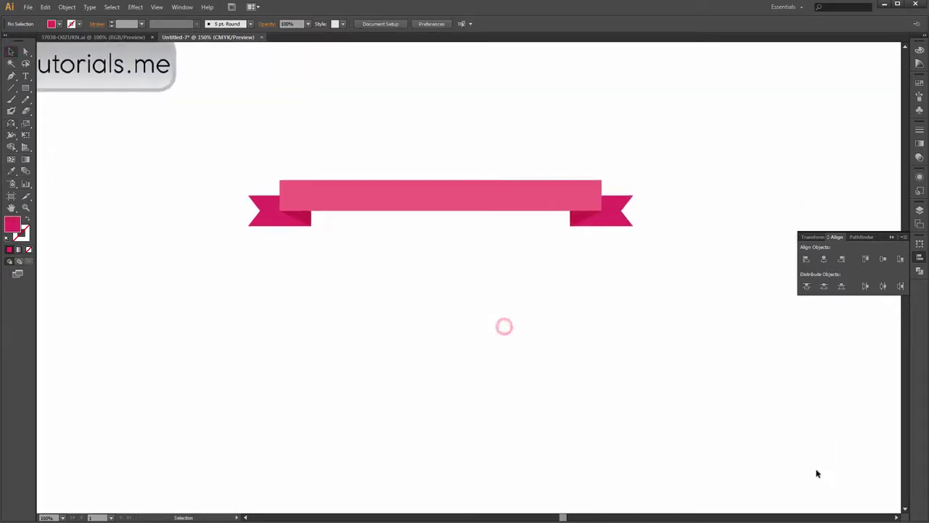
scroll(835, 436, down, 2)
drag(675, 405, 430, 269)
scroll(429, 270, up, 1)
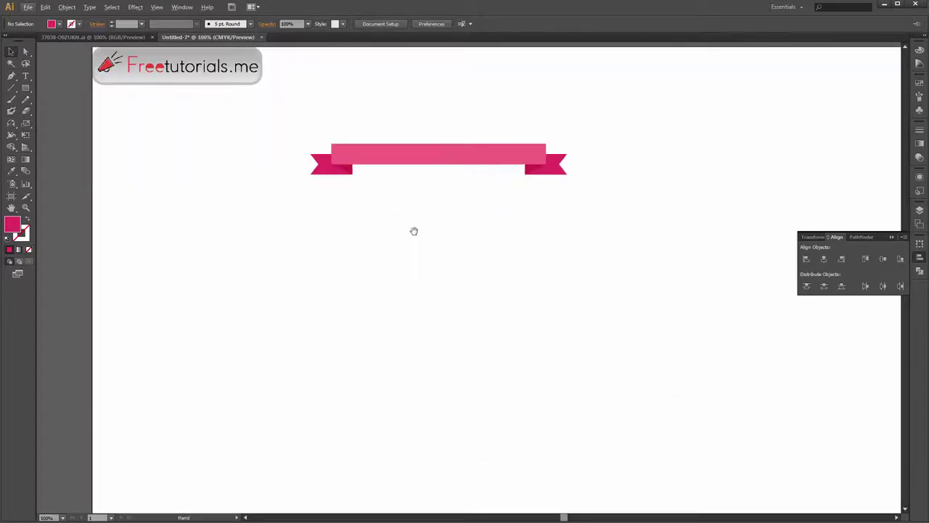
drag(414, 232, 414, 242)
drag(302, 136, 610, 256)
key(a)
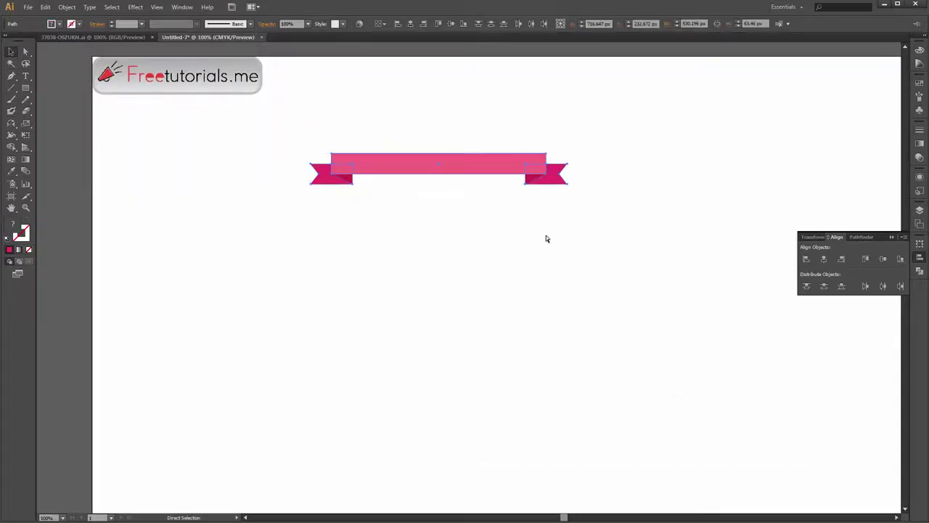
key(v)
drag(463, 167, 411, 276)
click(604, 252)
Fill the lower ribbon's long front band with the colour R 244, G 125, B 48.
scroll(414, 314, up, 1)
click(423, 270)
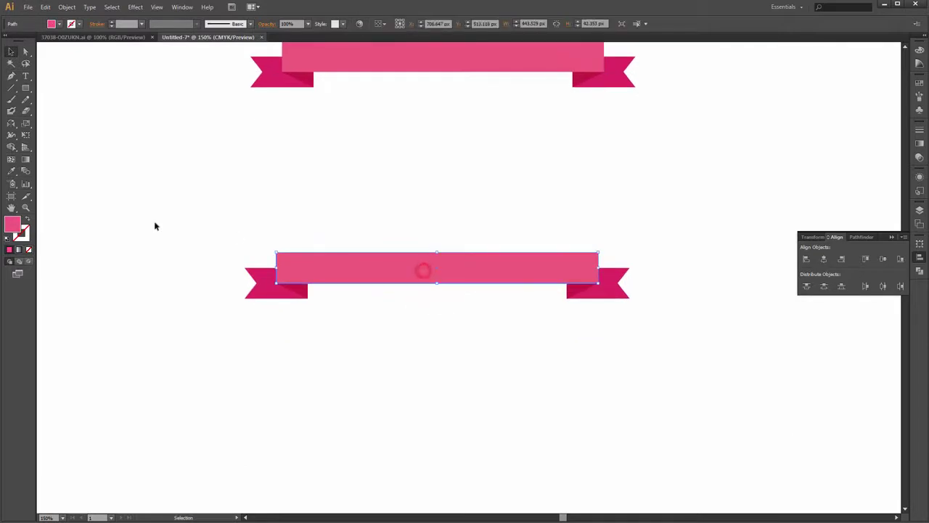
double_click(10, 224)
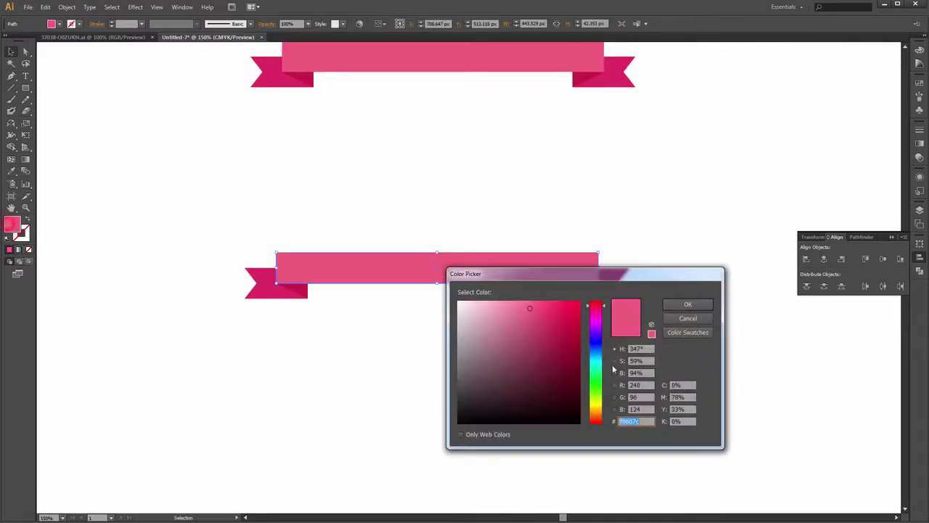
click(646, 384)
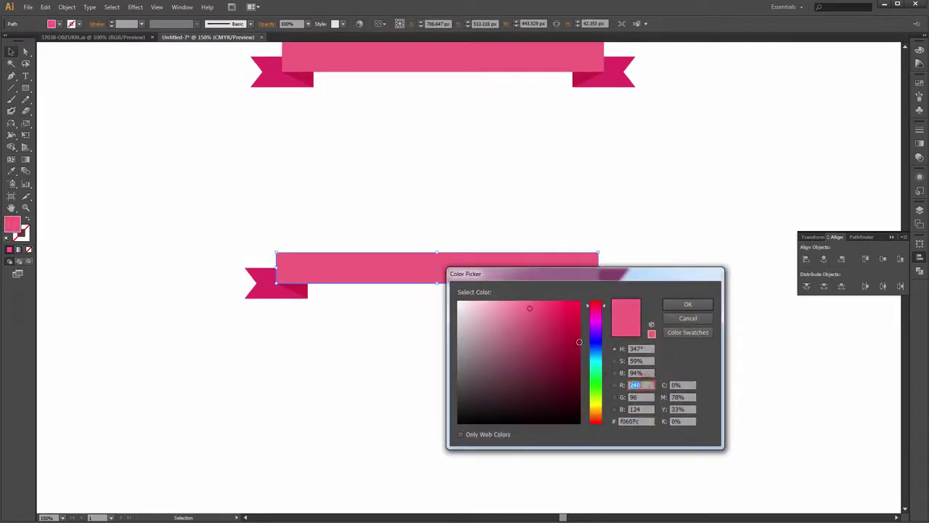
text(244)
key(Tab)
text(125)
key(Tab)
text(48)
key(Return)
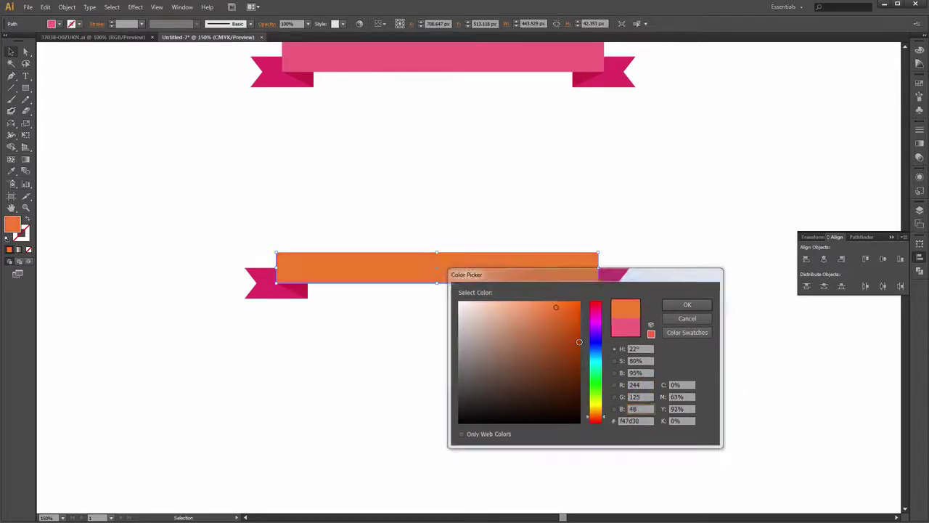
Fill the lower ribbon's two inner folds with the colour R 232, G 90, B 12.
click(310, 294)
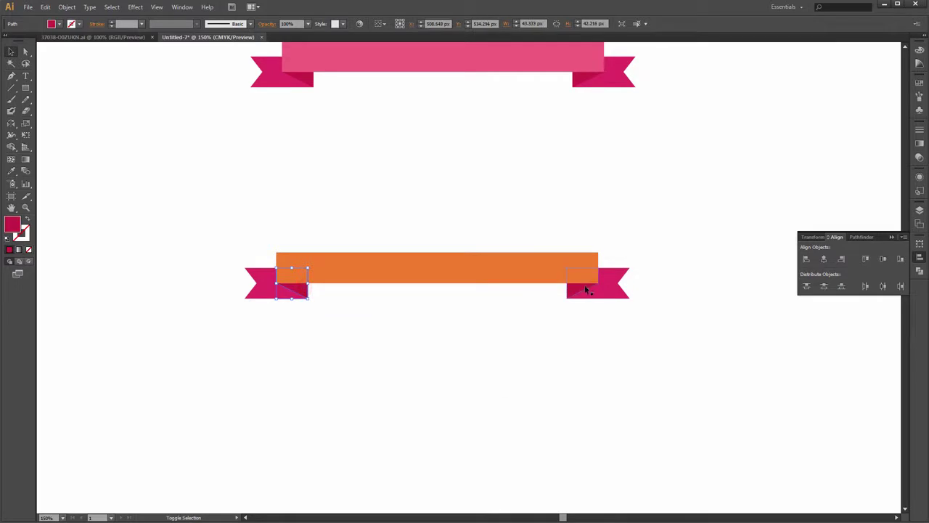
shift+click(581, 285)
double_click(13, 223)
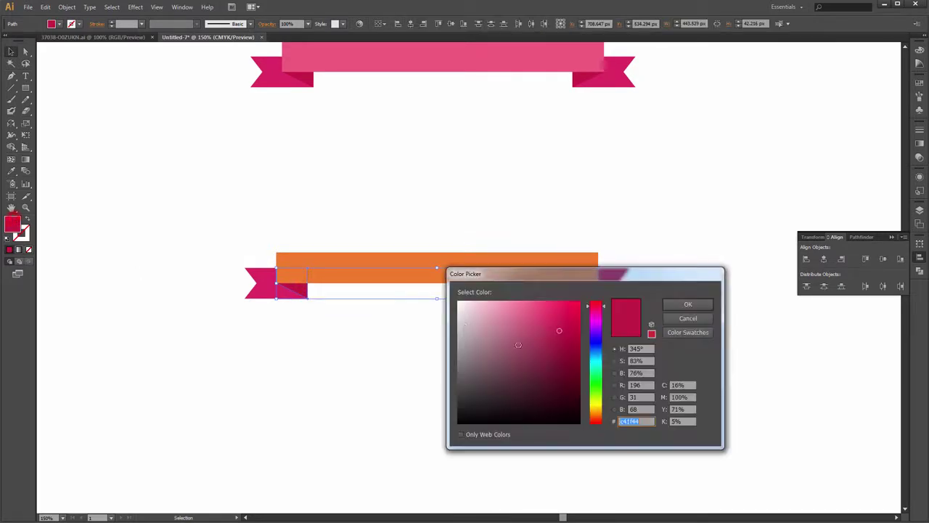
click(646, 385)
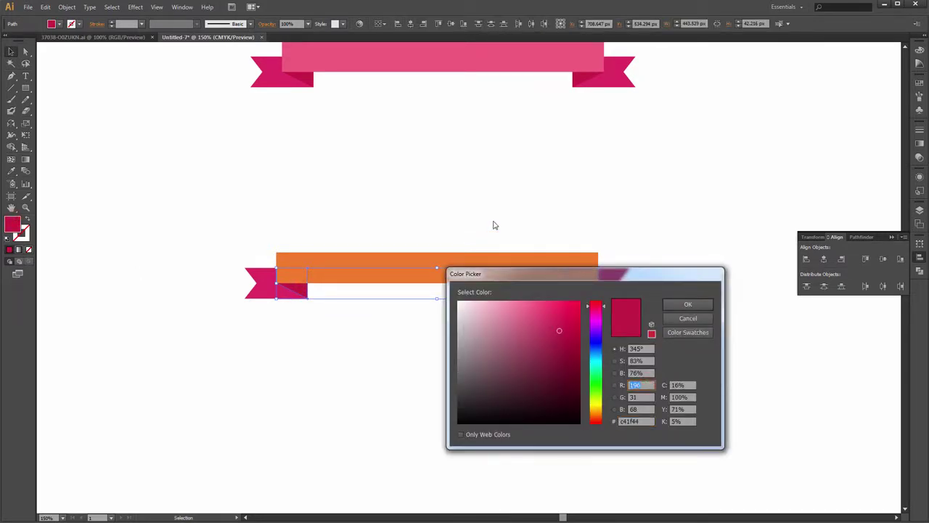
text(232)
key(Tab)
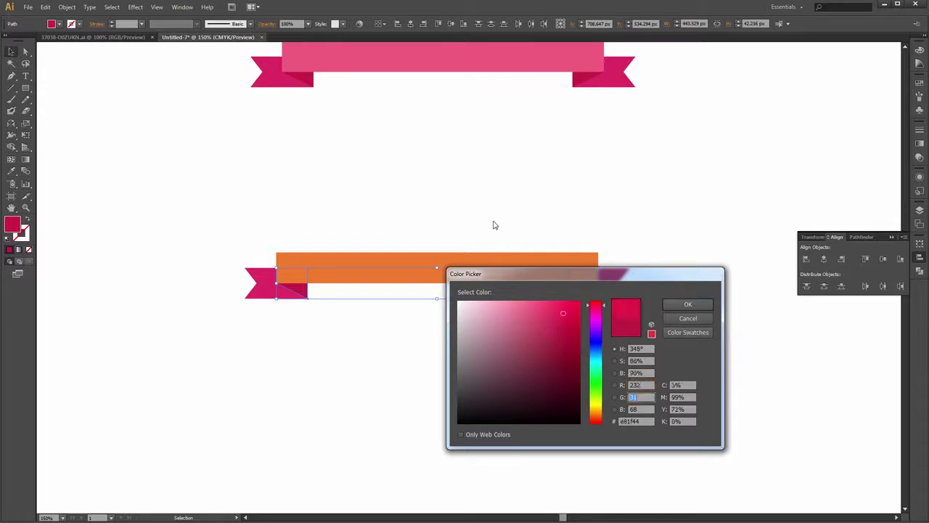
text(90)
key(Tab)
text(12)
key(Return)
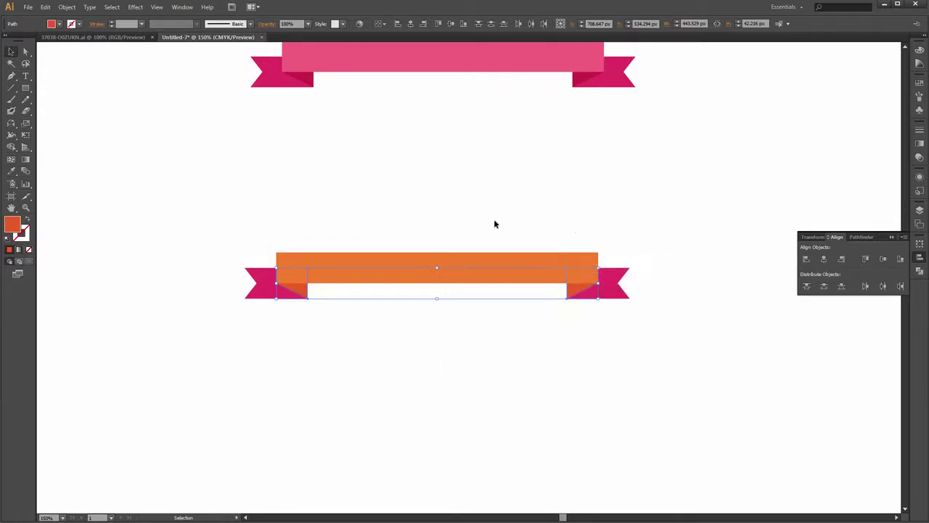
Fill both notched tails of the lower ribbon with the colour R 207, G 77, B 43.
click(713, 265)
click(614, 285)
shift+click(271, 284)
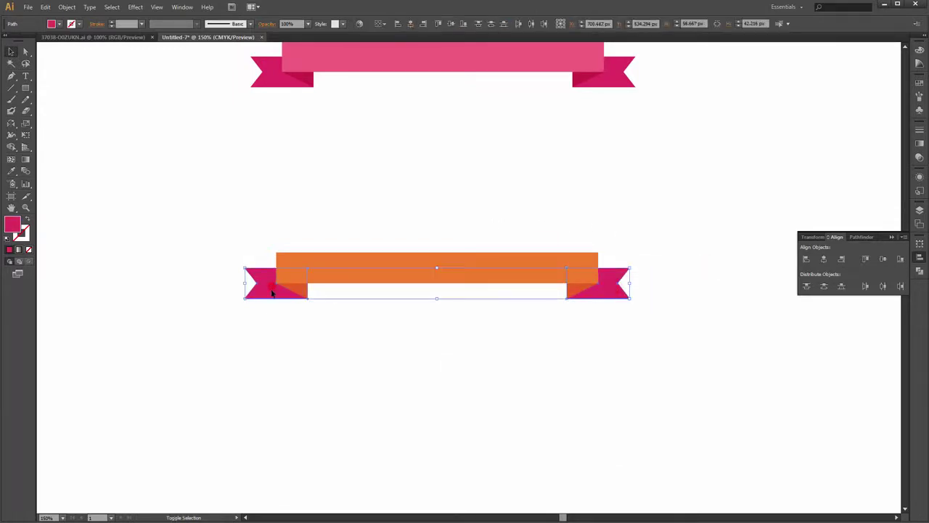
double_click(16, 227)
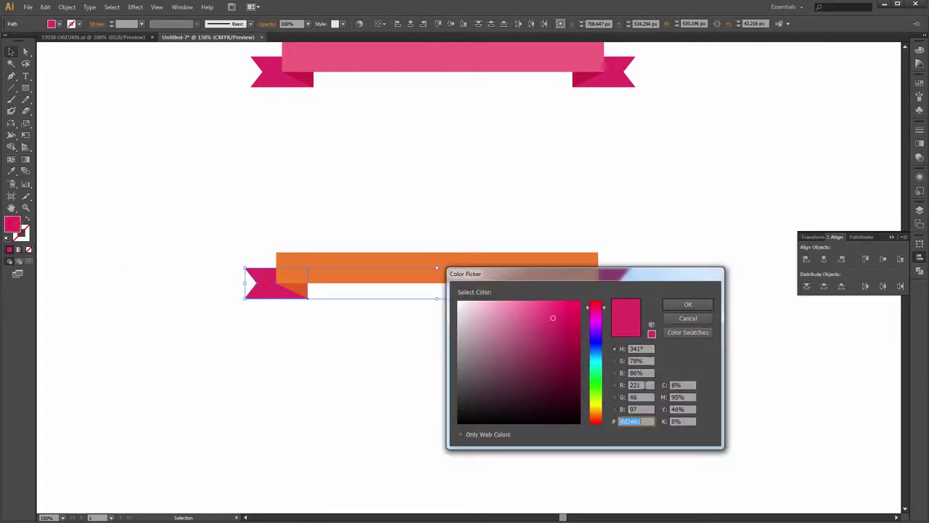
double_click(643, 385)
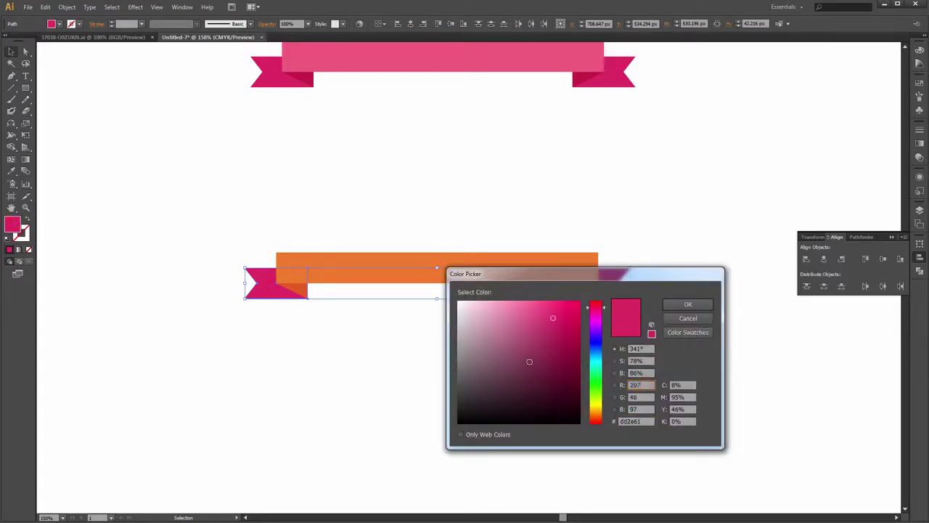
key(Tab)
text(67)
key(Tab)
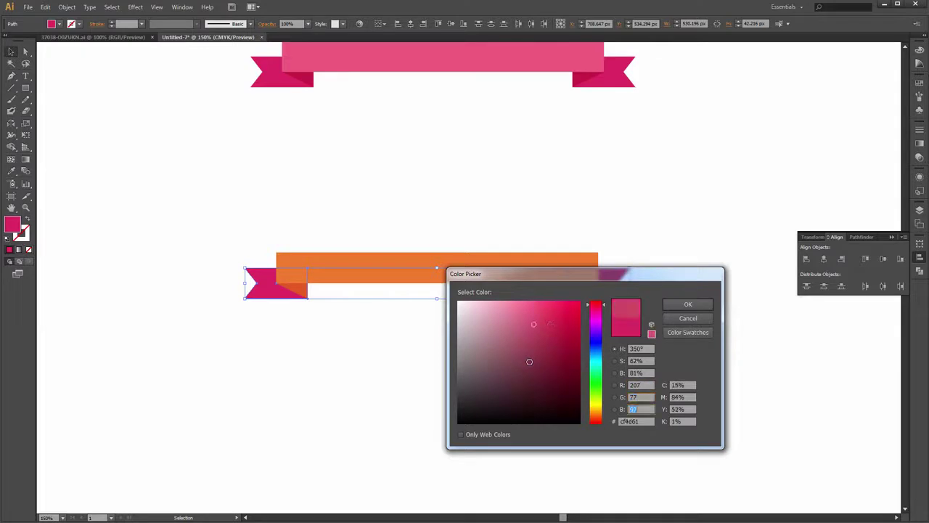
text(43)
key(Return)
click(707, 392)
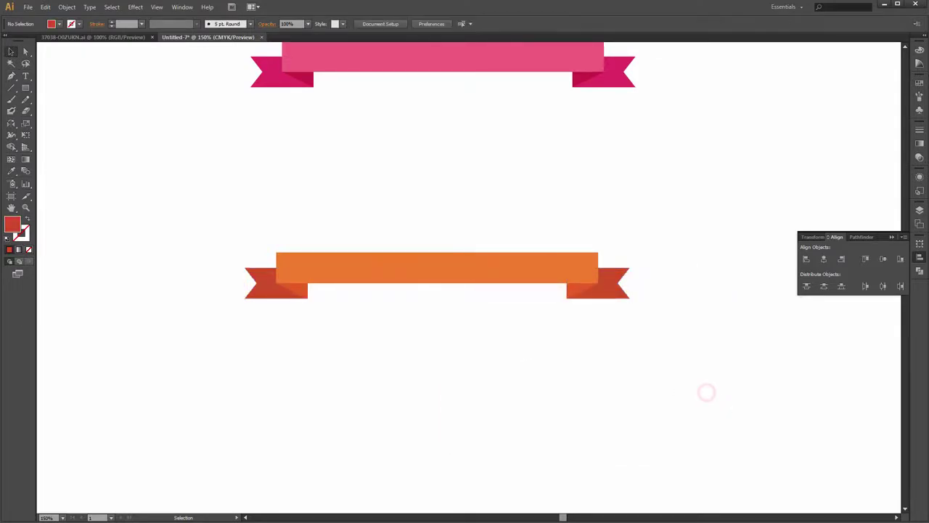
Group all the pieces of the orange ribbon.
drag(224, 224, 674, 371)
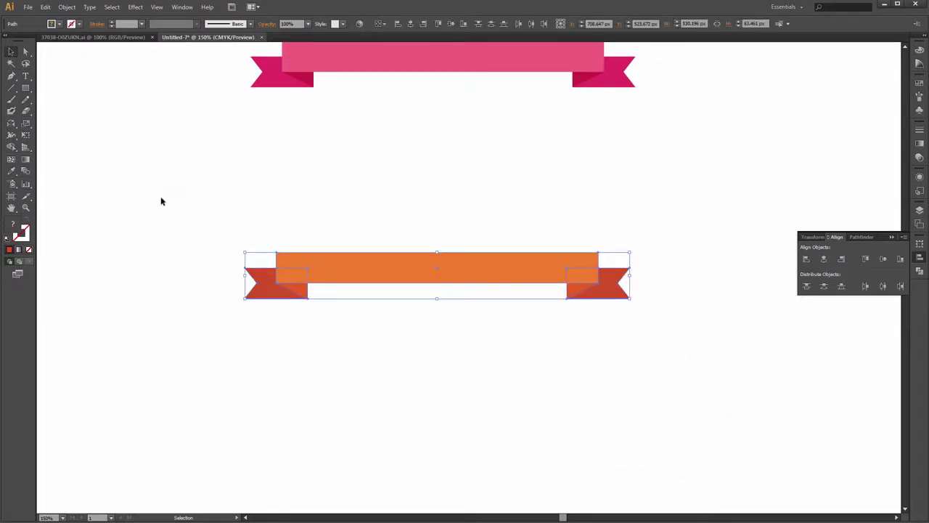
right_click(366, 269)
click(385, 308)
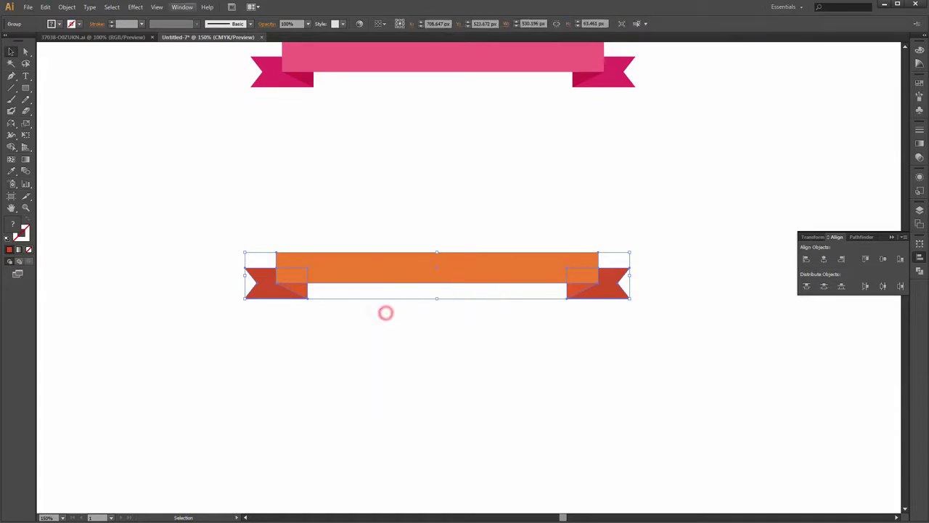
Apply a horizontal Arc warp with a 50% bend to the orange ribbon group.
click(136, 7)
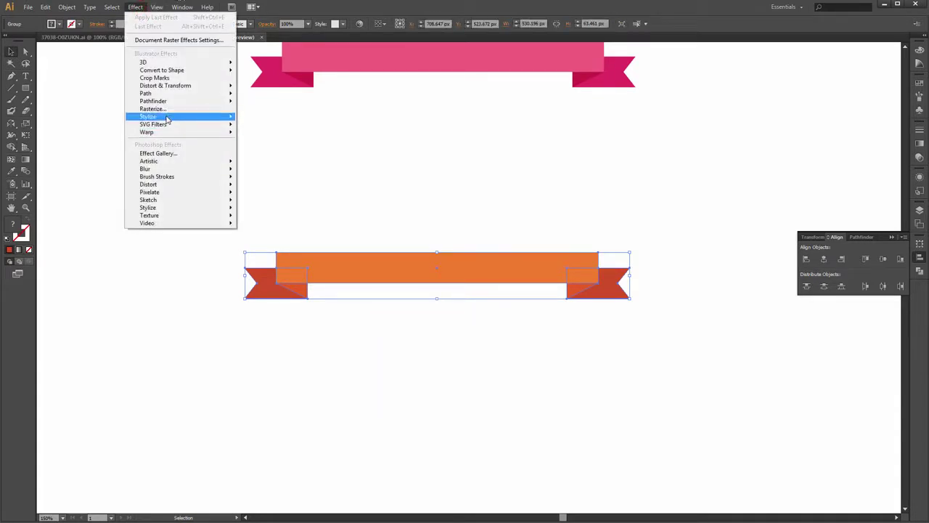
mouse_move(159, 130)
click(250, 133)
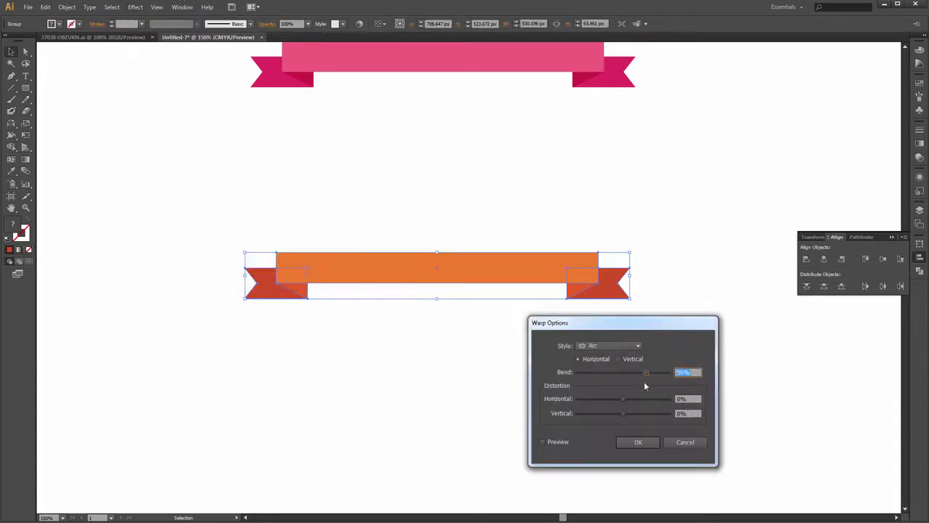
click(557, 443)
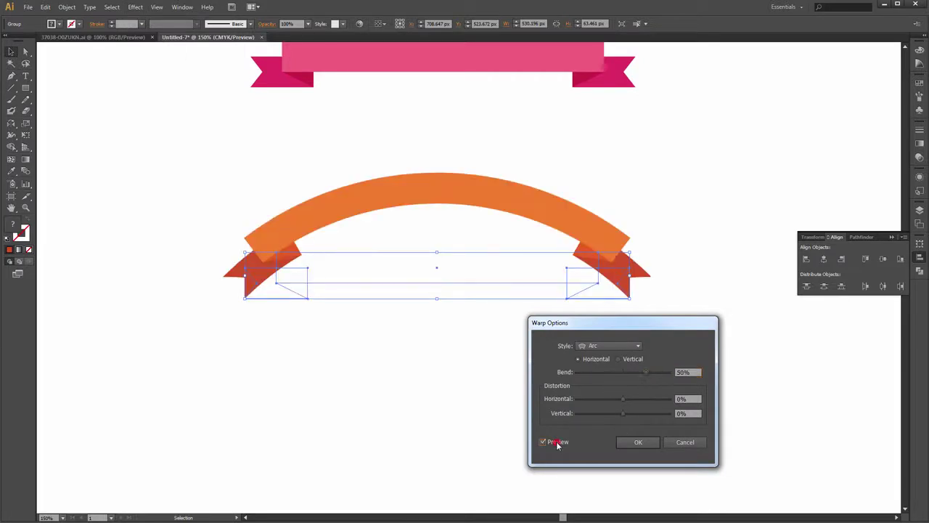
click(638, 442)
click(725, 361)
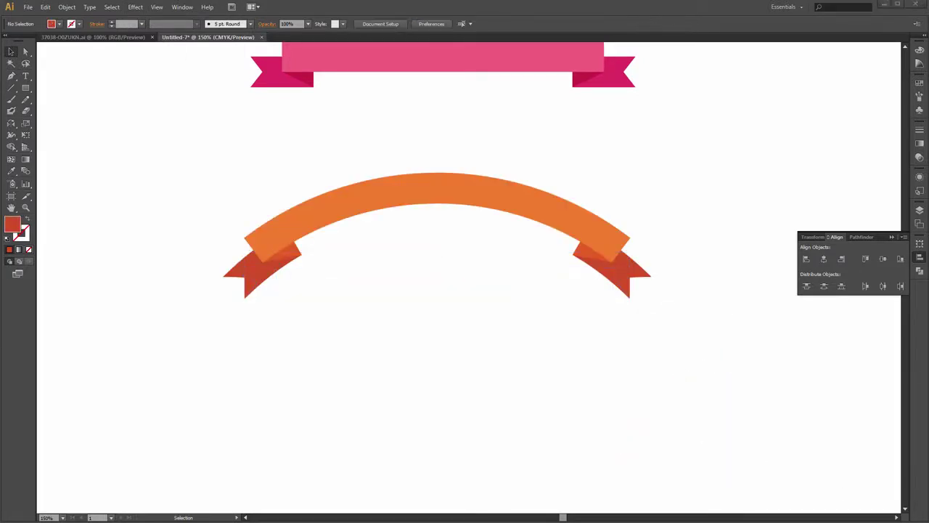
Duplicate the straight pink ribbon about 397 px below the original, beneath the arched orange ribbon.
key(ctrl+minus)
key(ctrl+minus)
drag(320, 118, 520, 161)
drag(448, 146, 446, 274)
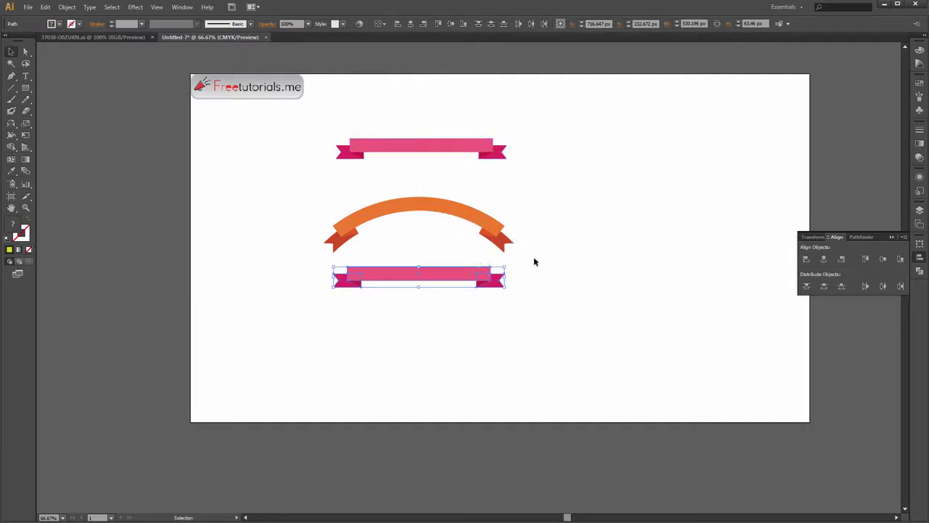
click(552, 255)
click(421, 273)
click(315, 268)
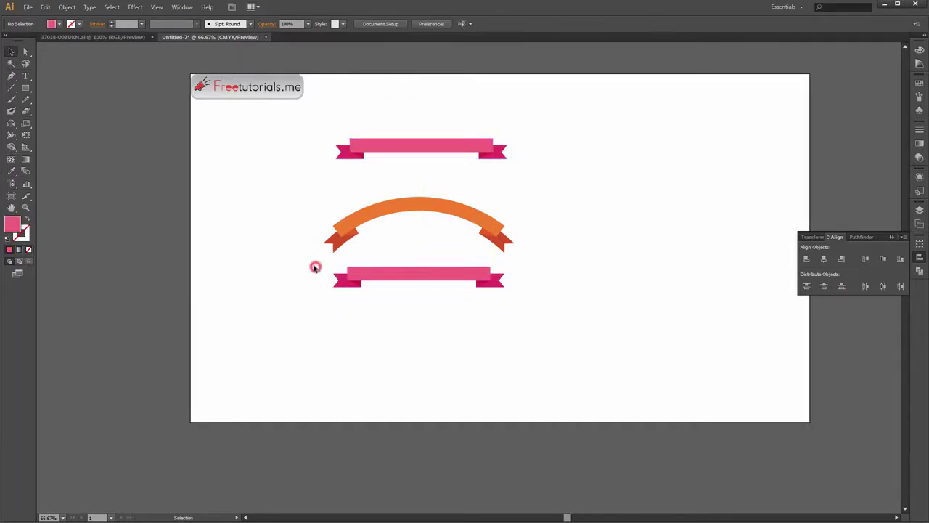
Fill the long front band of the lowest ribbon with a light yellow-green of R 226 and G 224.
click(375, 270)
scroll(381, 274, up, 1)
double_click(10, 226)
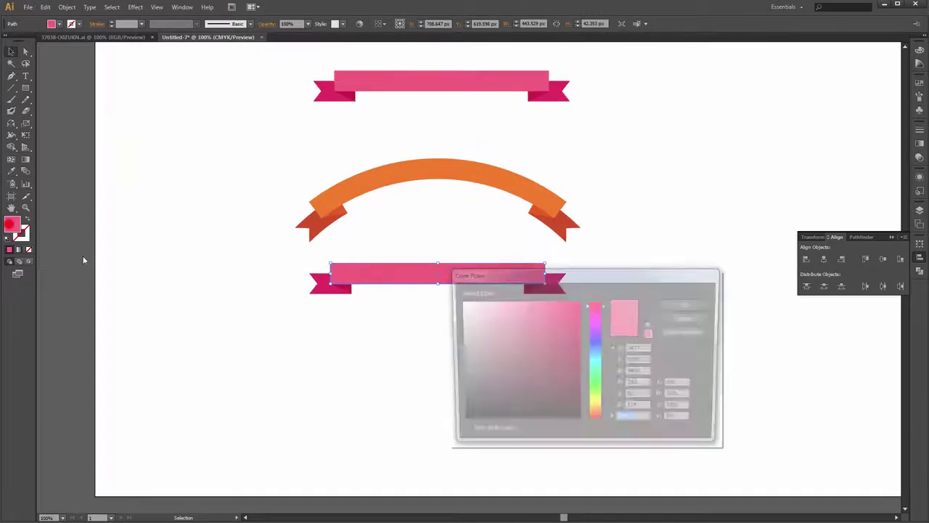
click(648, 384)
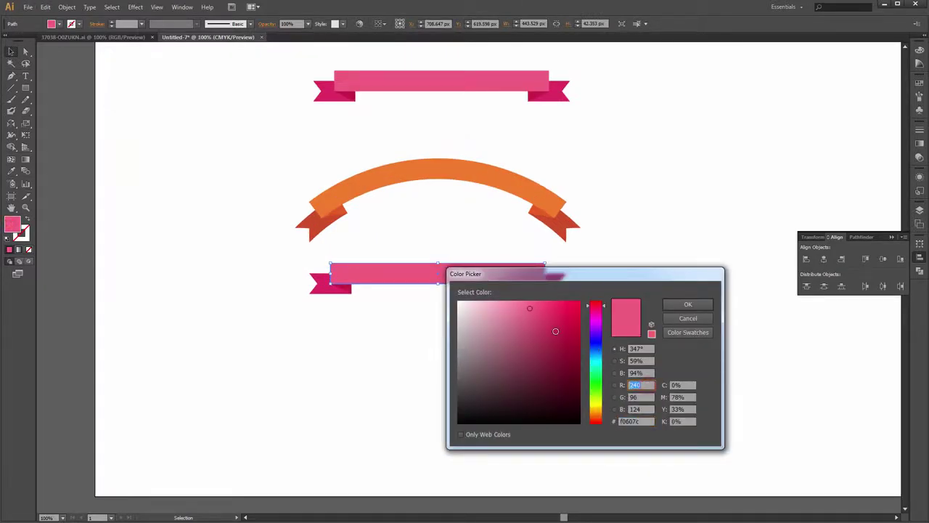
key(Tab)
text(224)
key(Tab)
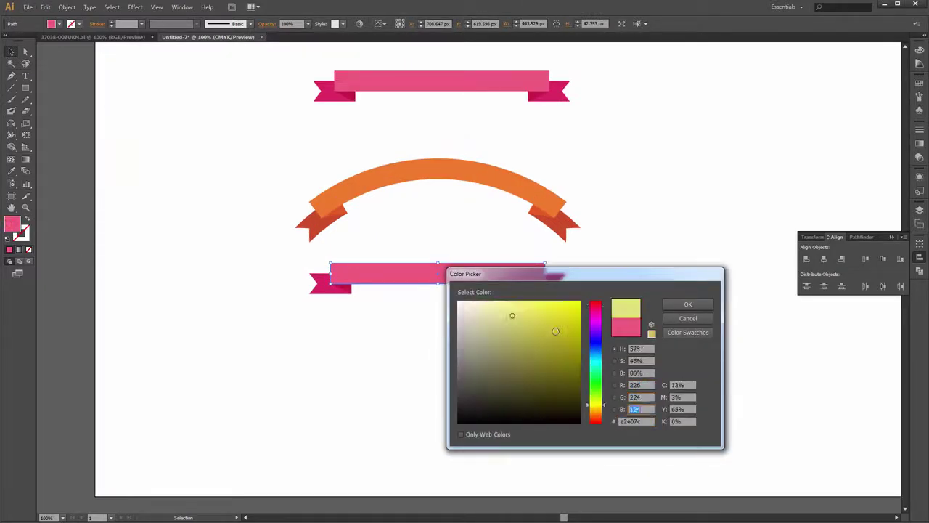
text(8)
key(Return)
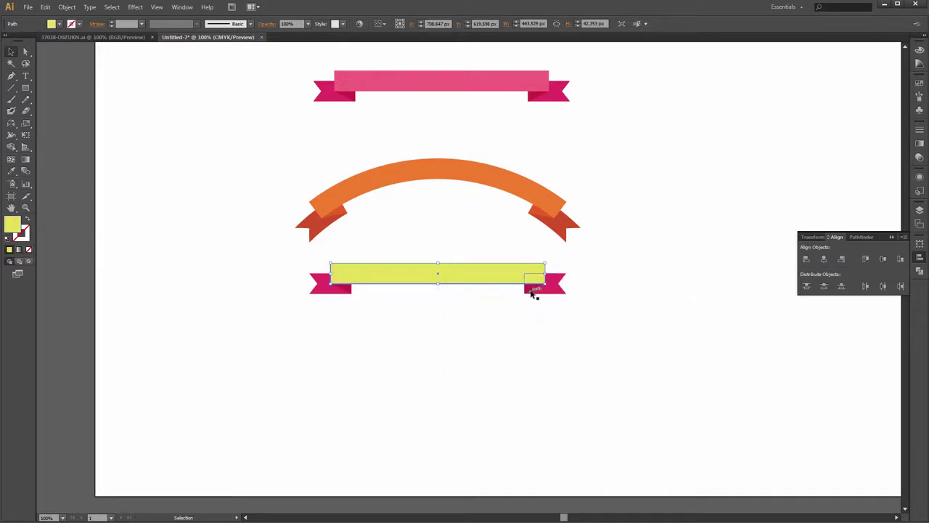
Fill the two inner folds of the lowest ribbon with the colour R 182, G 177, B 51.
click(533, 292)
shift+click(347, 289)
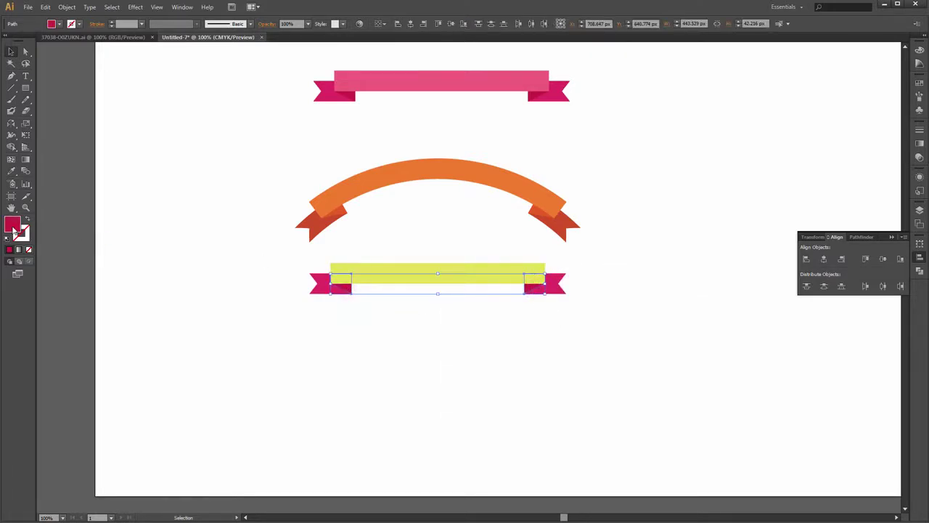
double_click(15, 229)
double_click(646, 385)
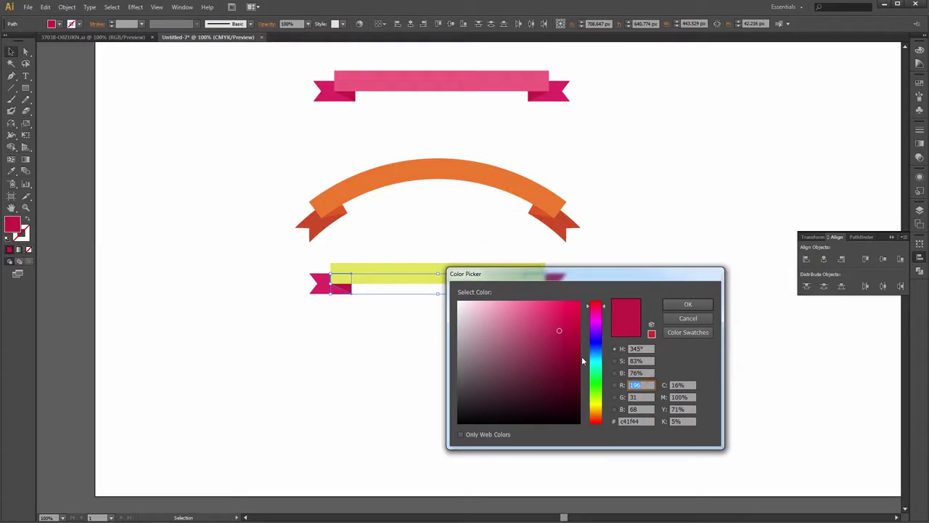
text(182)
key(Tab)
text(177)
key(Tab)
text(51)
key(Return)
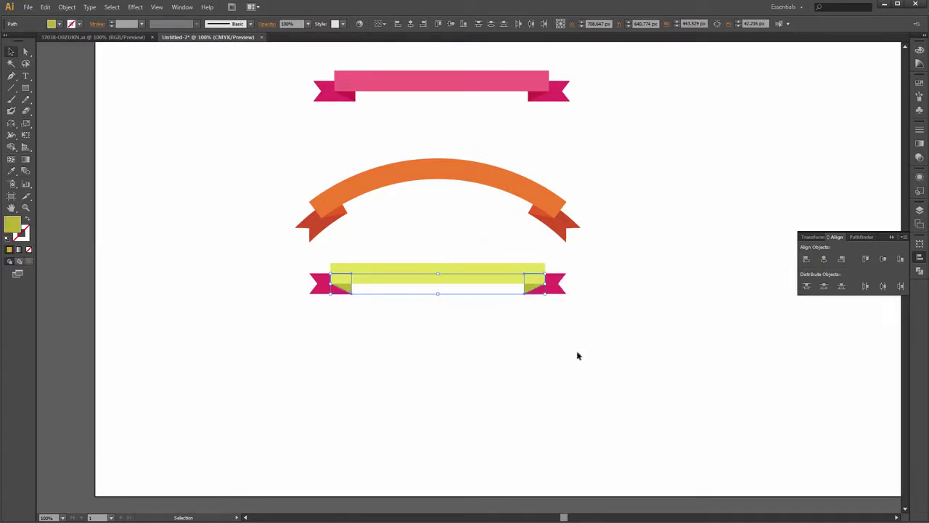
Fill both notched tails of the lowest ribbon with a yellow-green of R 211 and G 208.
click(557, 288)
shift+click(320, 290)
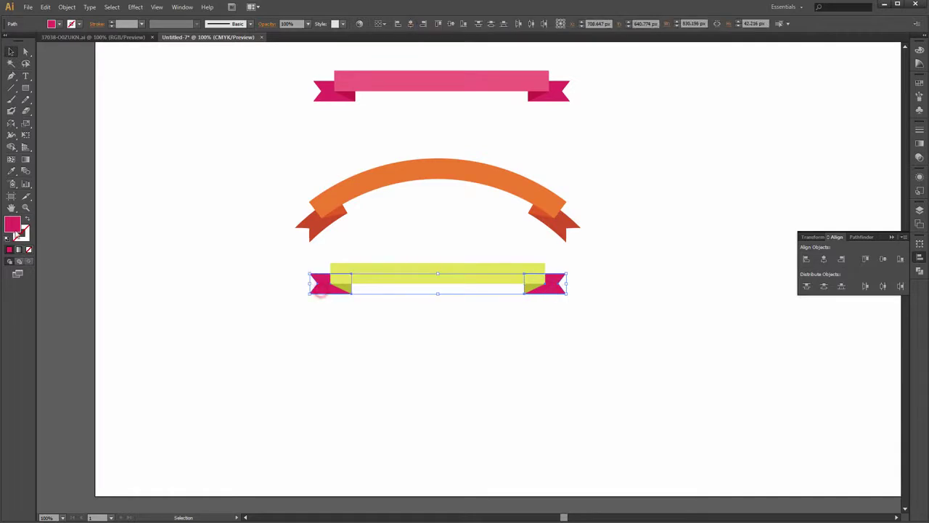
double_click(12, 227)
double_click(645, 385)
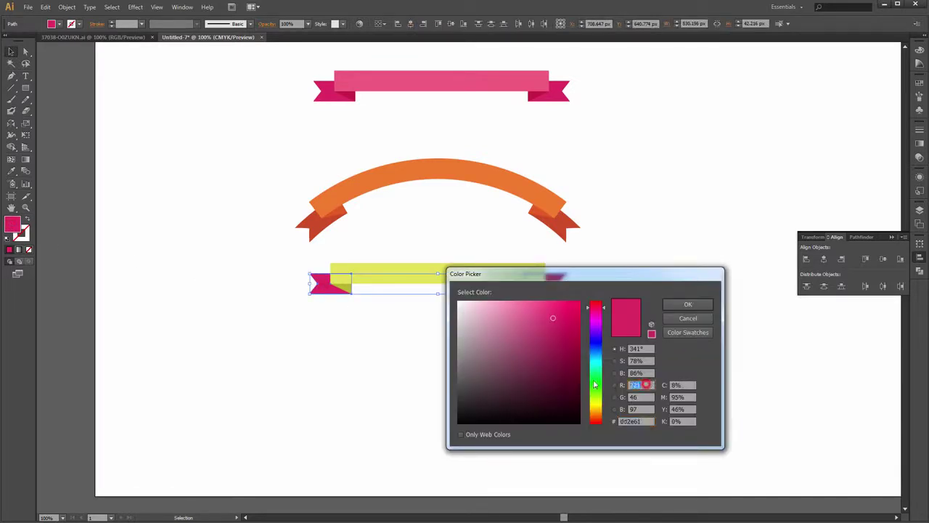
text(211)
key(Tab)
text(208)
key(Tab)
key(Return)
click(639, 359)
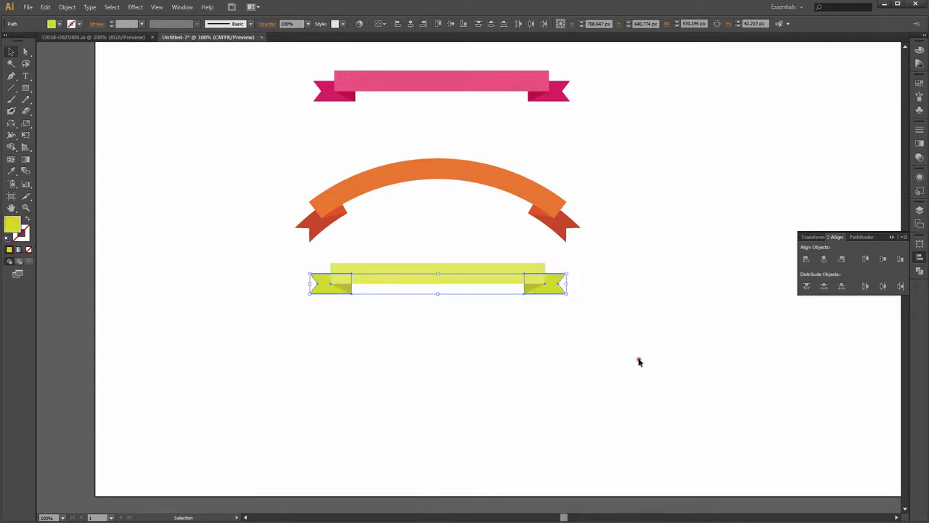
Group all the pieces of the yellow-green ribbon.
drag(265, 270, 561, 298)
right_click(531, 289)
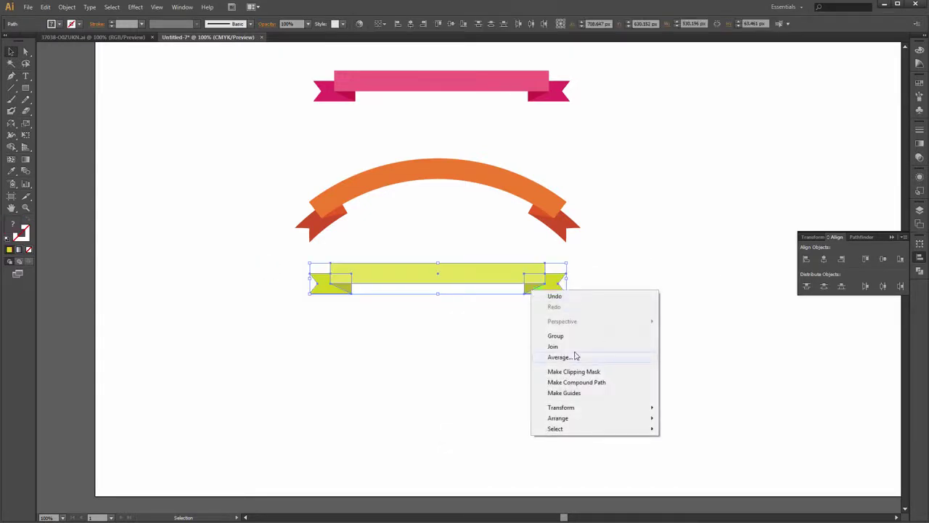
click(584, 336)
Apply a horizontal Arc warp with a negative bend to the yellow-green ribbon group so it curves downward.
click(135, 6)
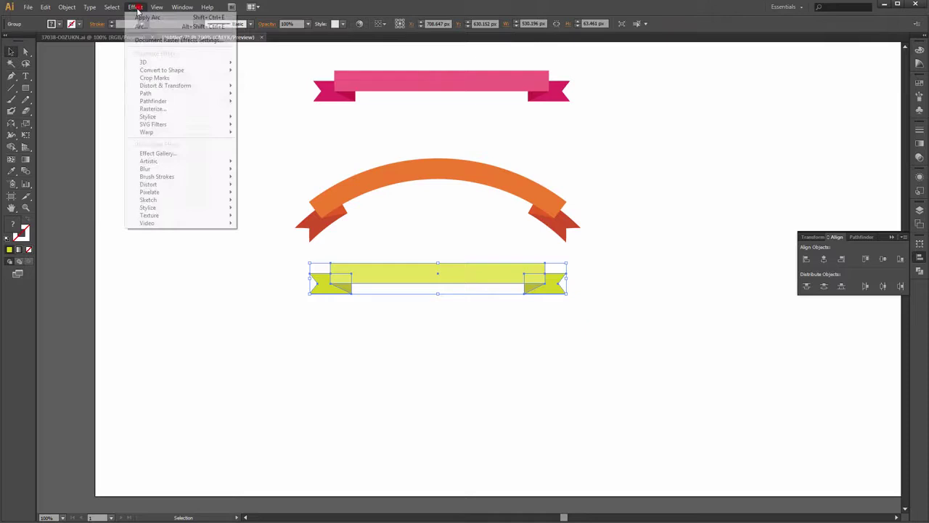
click(146, 132)
click(270, 133)
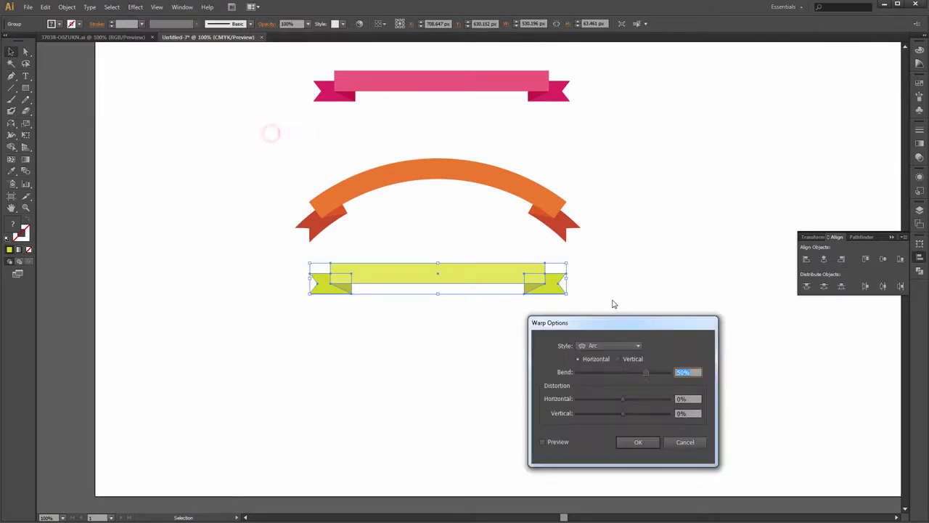
click(601, 372)
click(544, 442)
click(646, 442)
click(668, 287)
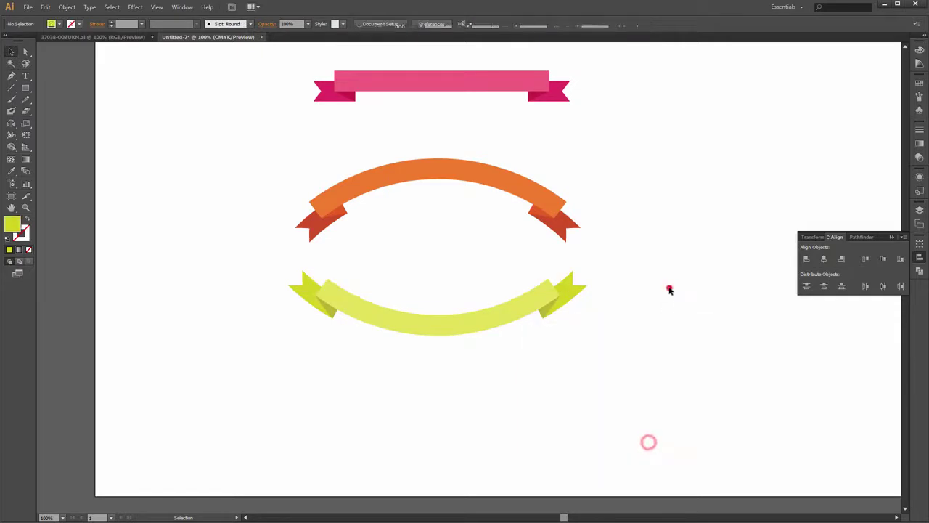
Move all three ribbons together to the left part of the artboard, below the logo.
scroll(618, 271, down, 1)
drag(632, 262, 572, 249)
drag(332, 122, 601, 325)
drag(493, 205, 365, 184)
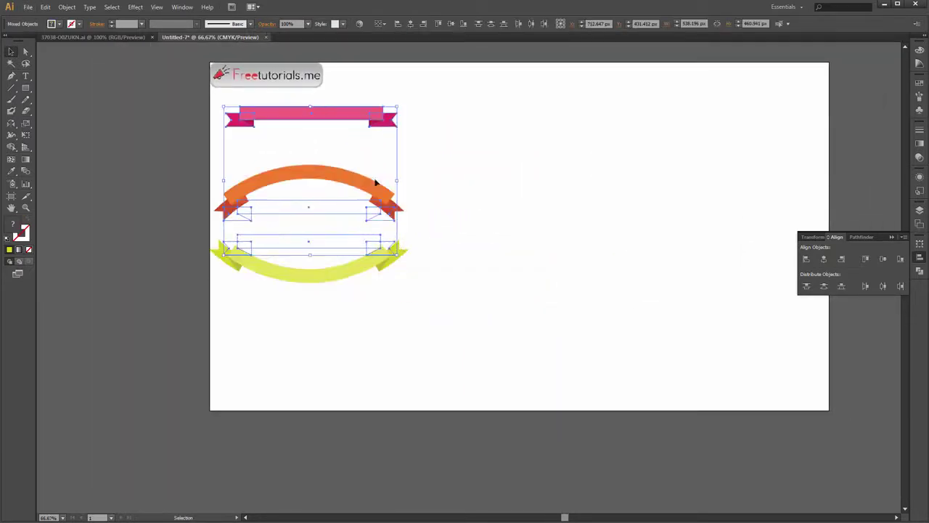
click(578, 186)
click(471, 186)
drag(585, 202, 566, 200)
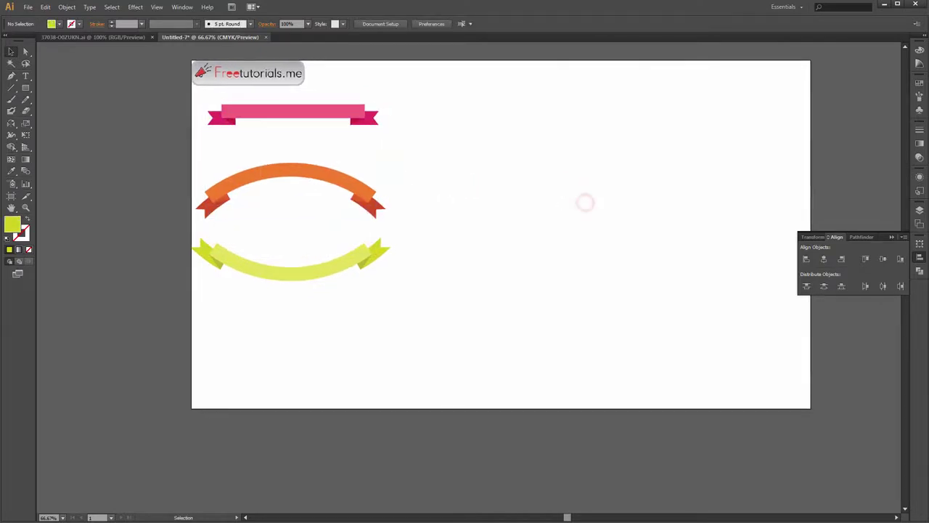
click(760, 442)
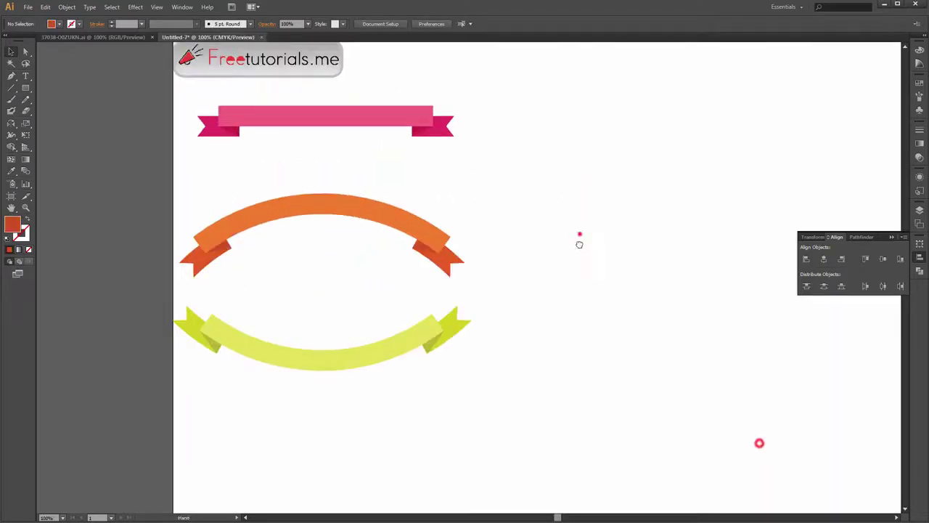
Duplicate the pink ribbon to the empty area on its right and resize the copy to about 465 px wide and 111 px high.
drag(579, 235, 558, 312)
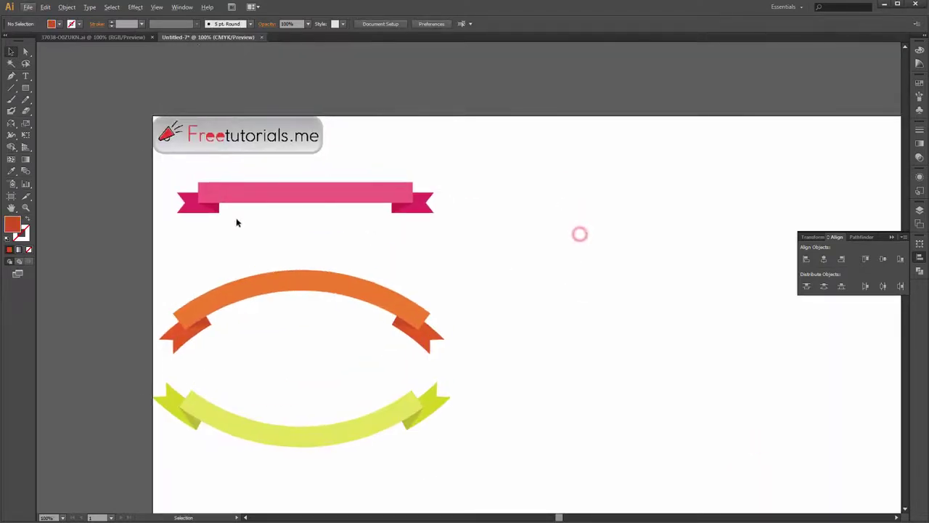
click(205, 194)
drag(178, 177, 442, 221)
drag(377, 195, 695, 215)
drag(729, 189, 560, 178)
drag(507, 208, 611, 193)
drag(684, 207, 653, 231)
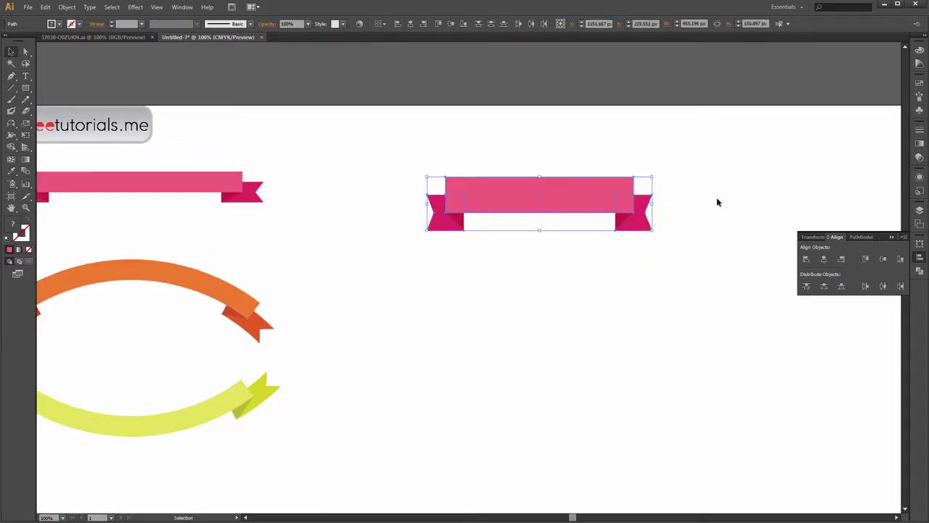
click(717, 202)
Fill the front band of the copied ribbon with a dark crimson of R 179, G 30, B 59.
click(570, 206)
double_click(10, 227)
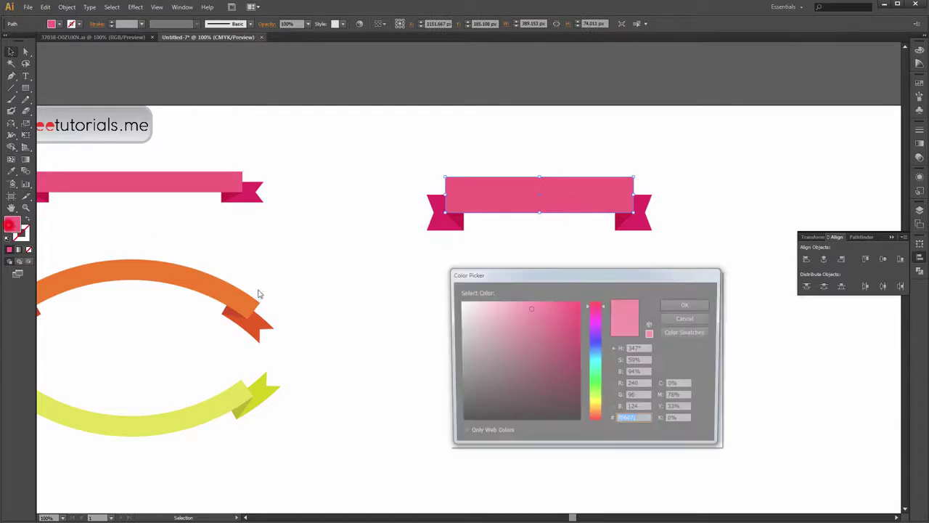
double_click(647, 384)
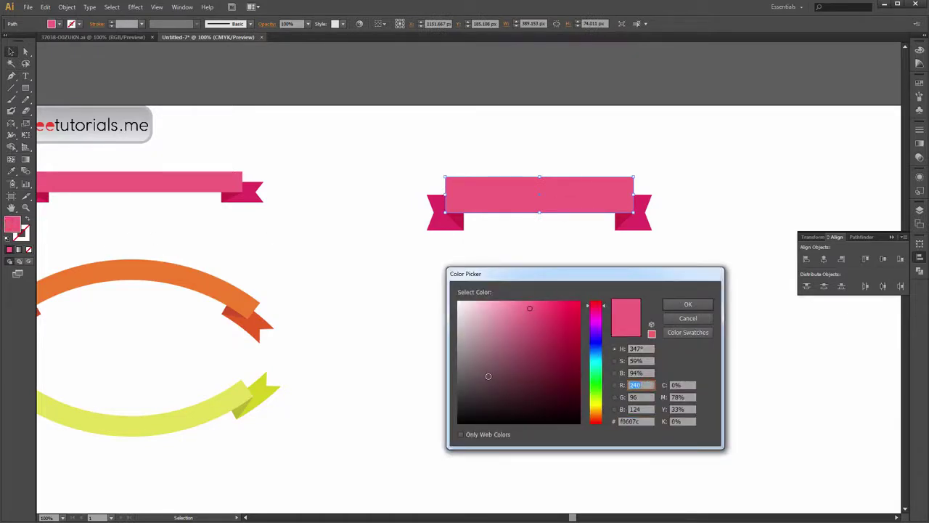
text(179)
key(Tab)
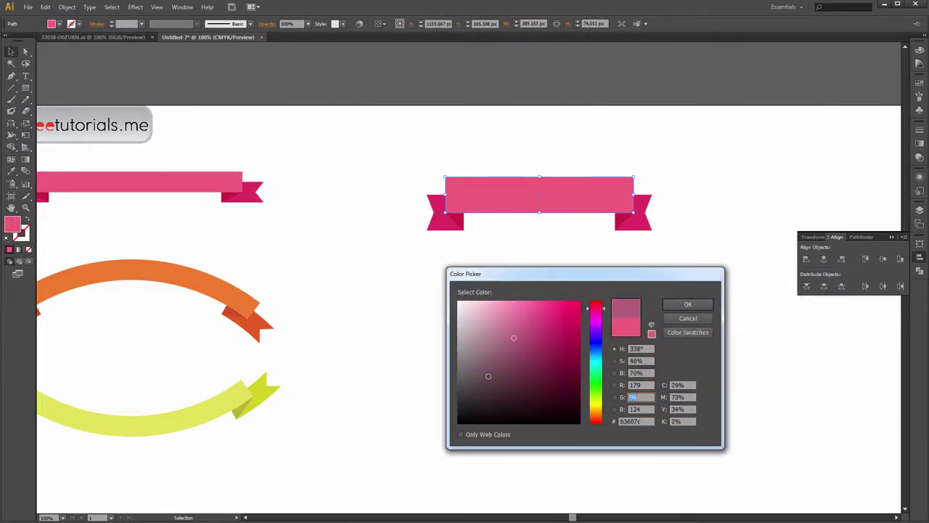
text(30)
key(Tab)
text(59)
key(Return)
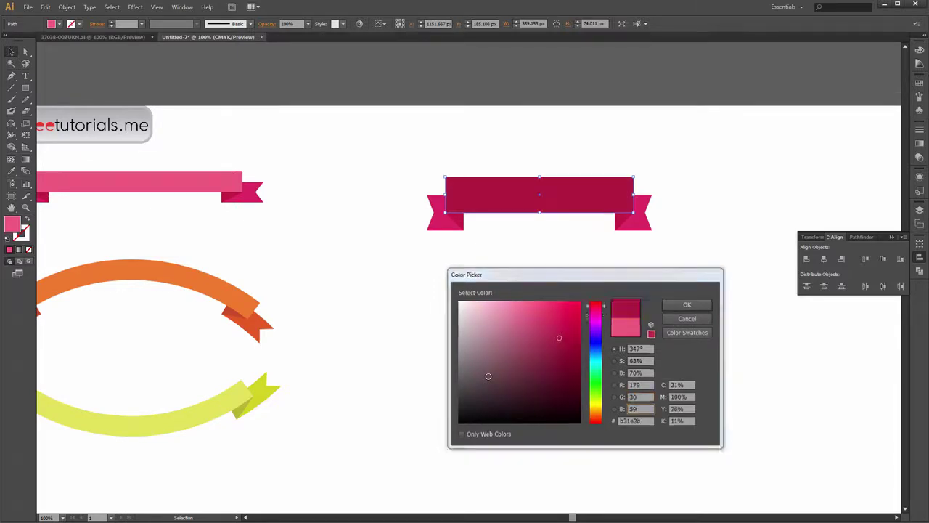
Fill both notched tails of the copied ribbon with a darker crimson of R 142, G 9, B 47.
click(462, 225)
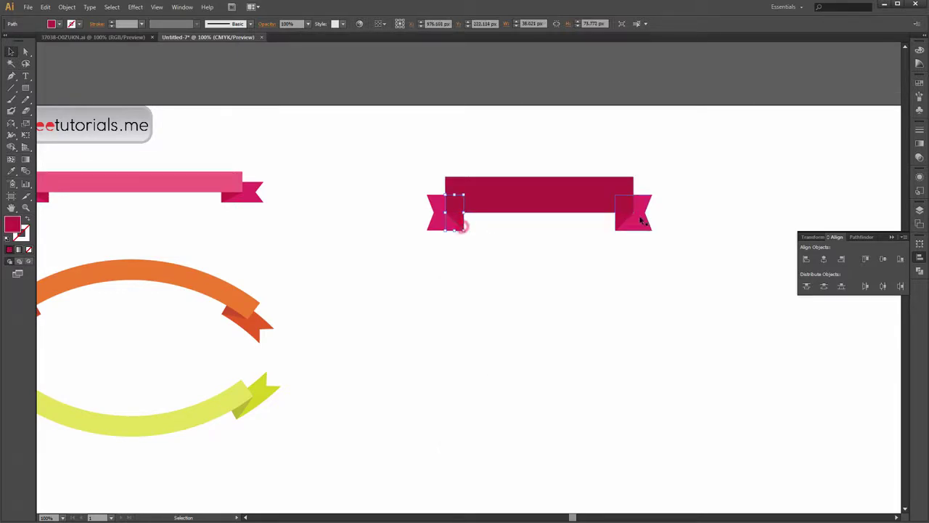
shift+click(623, 212)
click(710, 209)
click(645, 227)
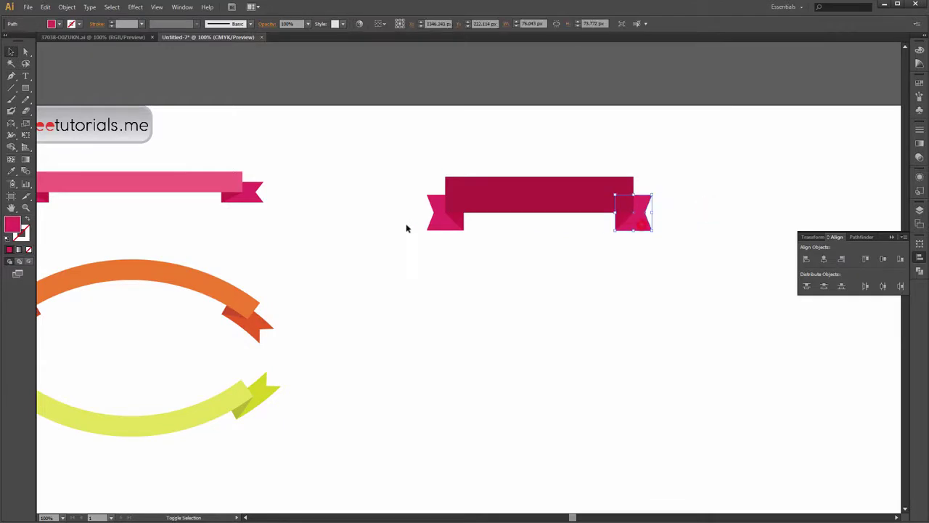
shift+click(439, 222)
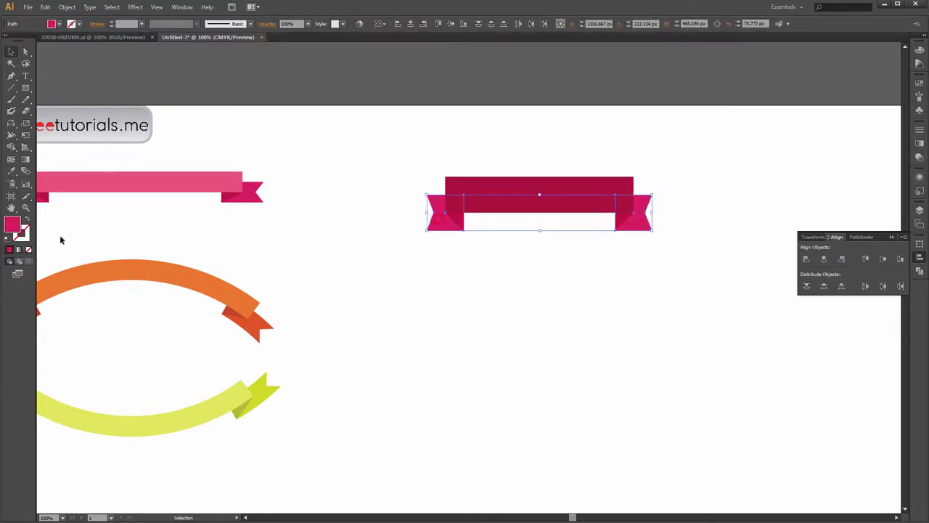
double_click(10, 228)
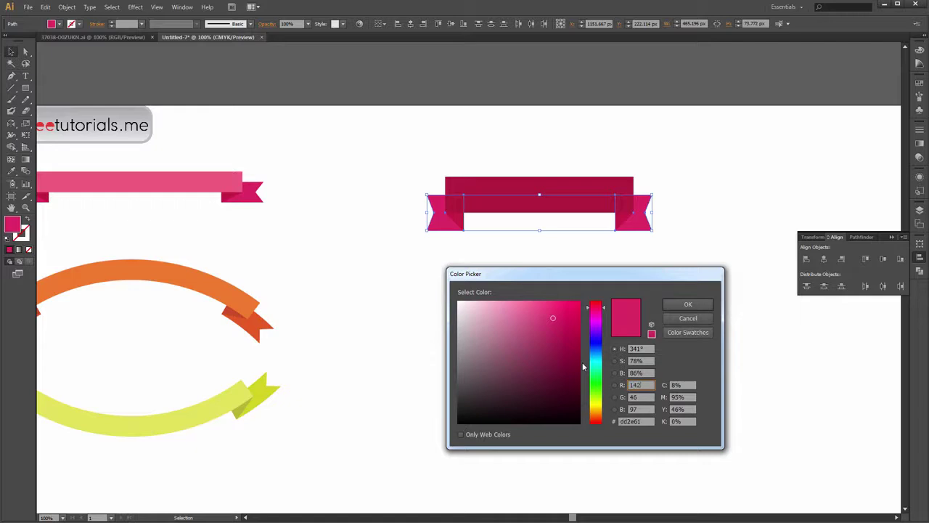
key(Tab)
text(9)
key(Tab)
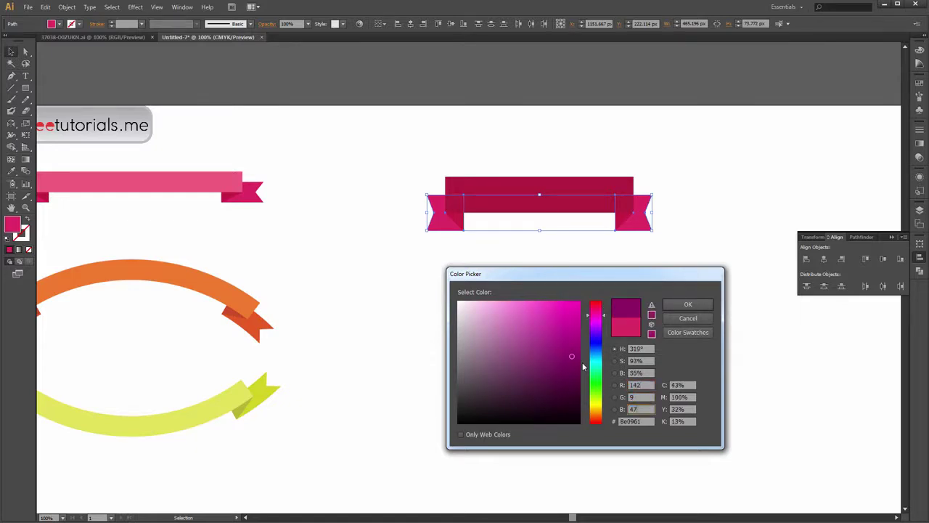
key(Return)
click(636, 345)
Fill both fold shadows of the crimson ribbon with a very dark red of R 109, G 3, B 32.
click(624, 218)
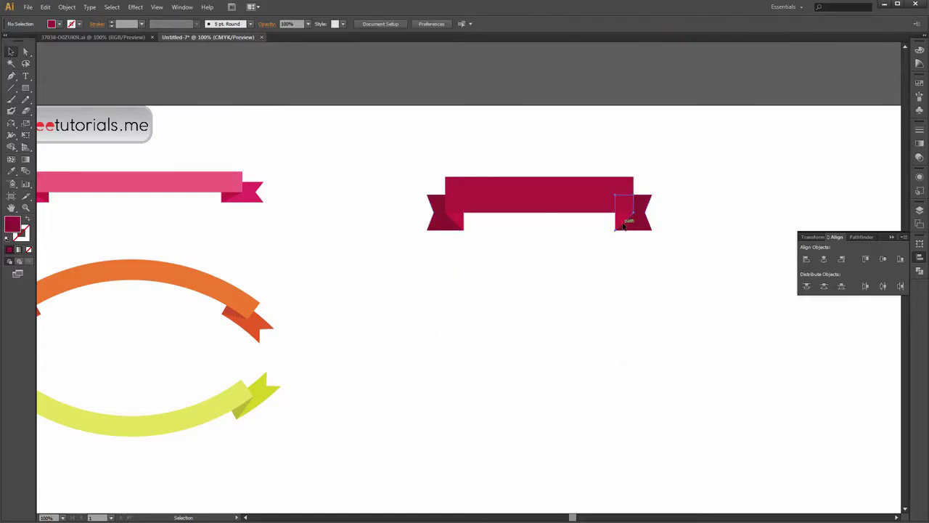
shift+click(457, 218)
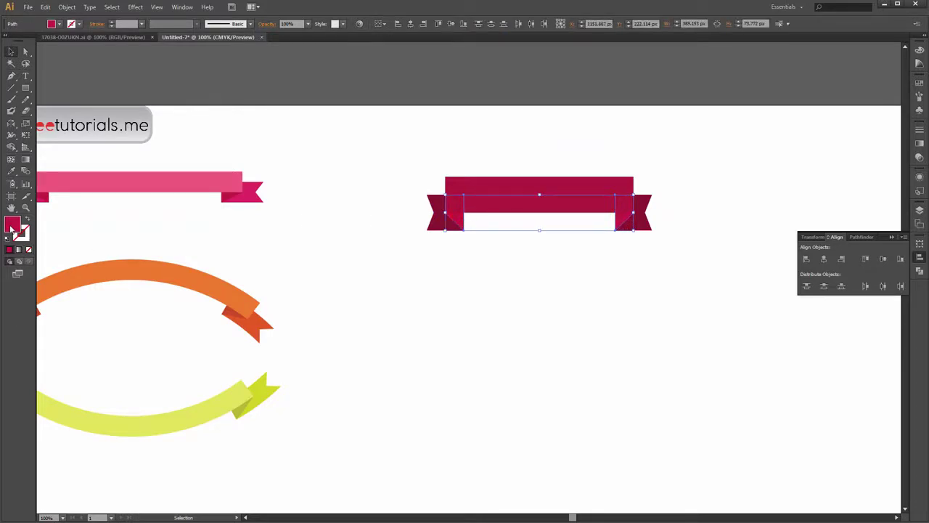
double_click(11, 227)
drag(640, 386, 590, 378)
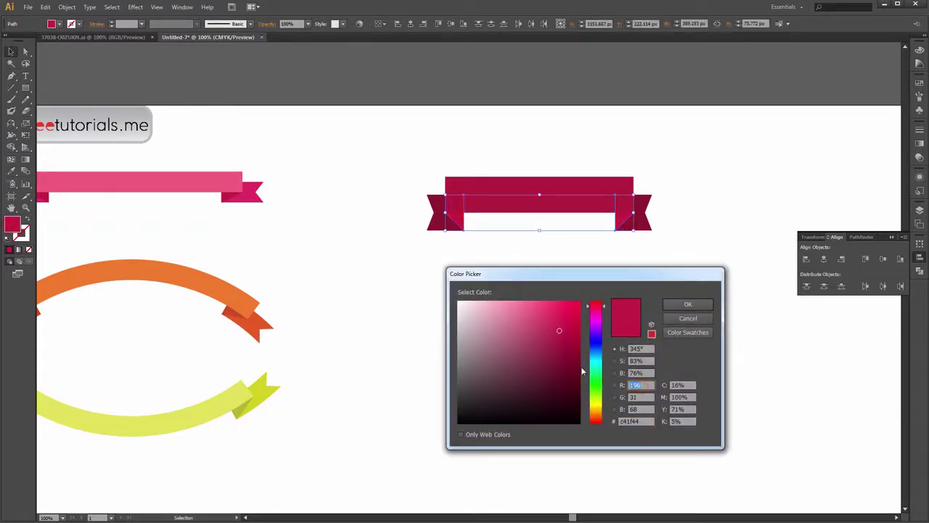
text(109)
key(Tab)
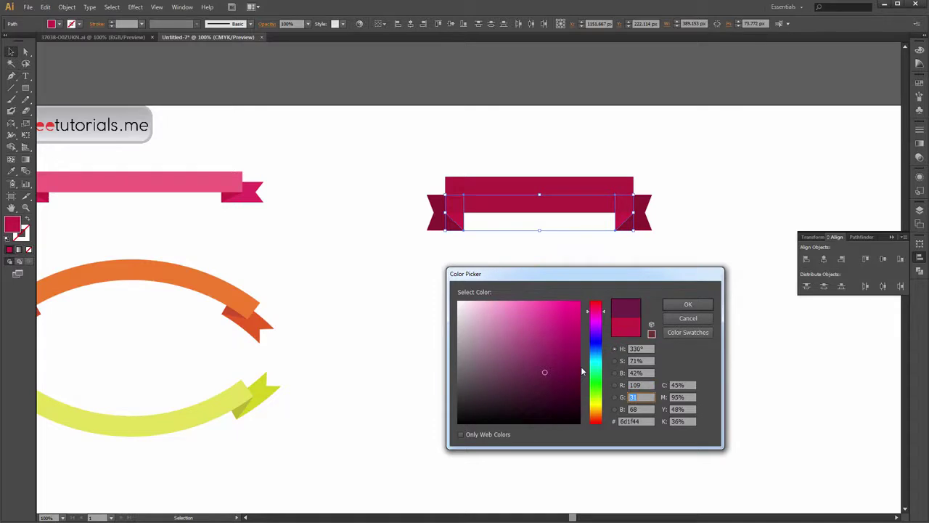
text(3)
key(Tab)
text(3)
key(Return)
click(582, 371)
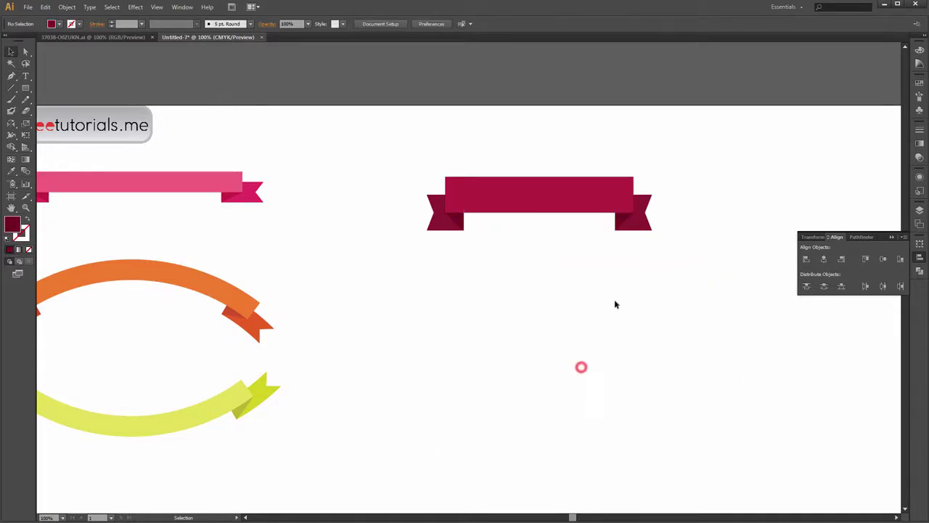
Draw a horizontal line about 382 px long just inside the crimson band's upper edge and copy it down near the lower edge.
scroll(612, 298, down, 1)
drag(601, 297, 565, 290)
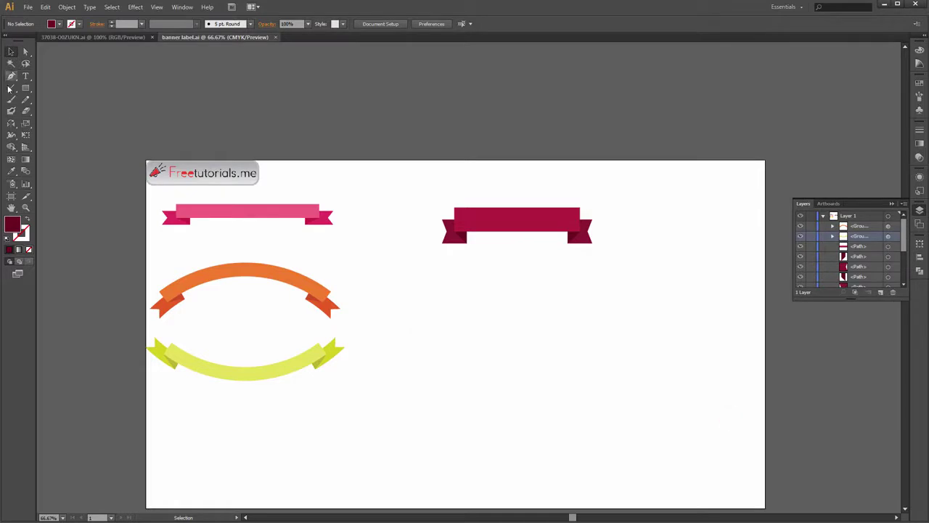
click(10, 87)
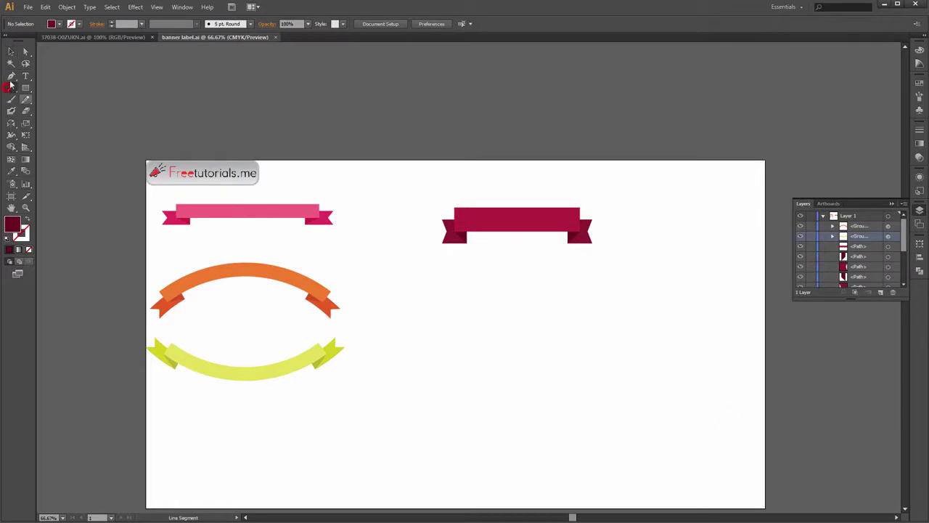
scroll(545, 203, up, 3)
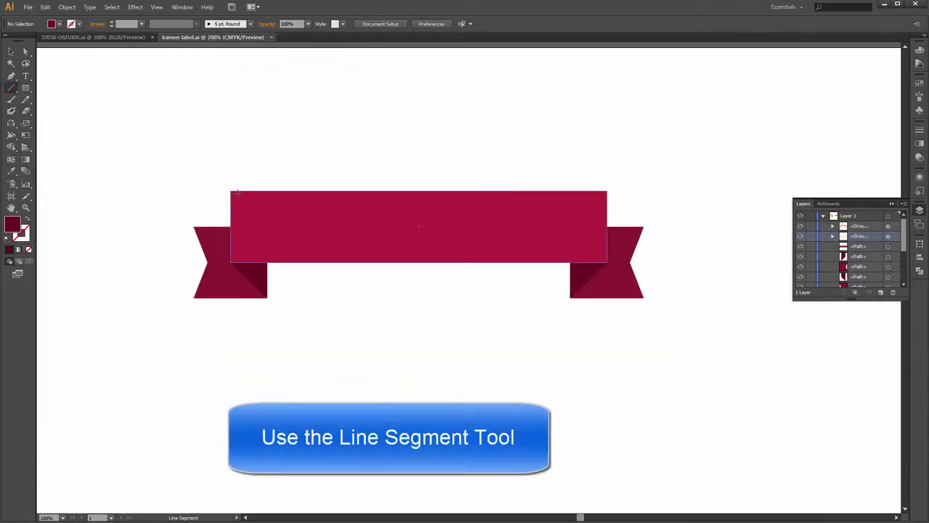
drag(236, 195, 606, 195)
key(v)
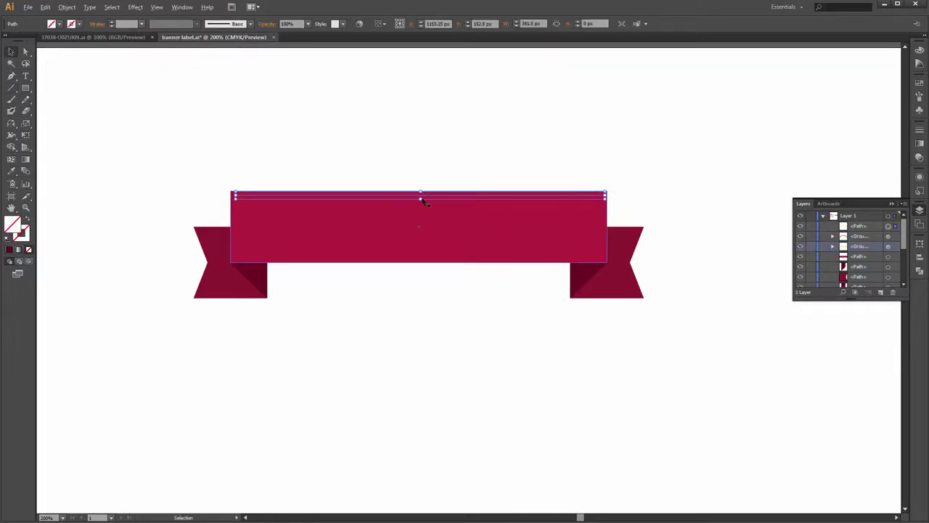
drag(422, 195, 419, 257)
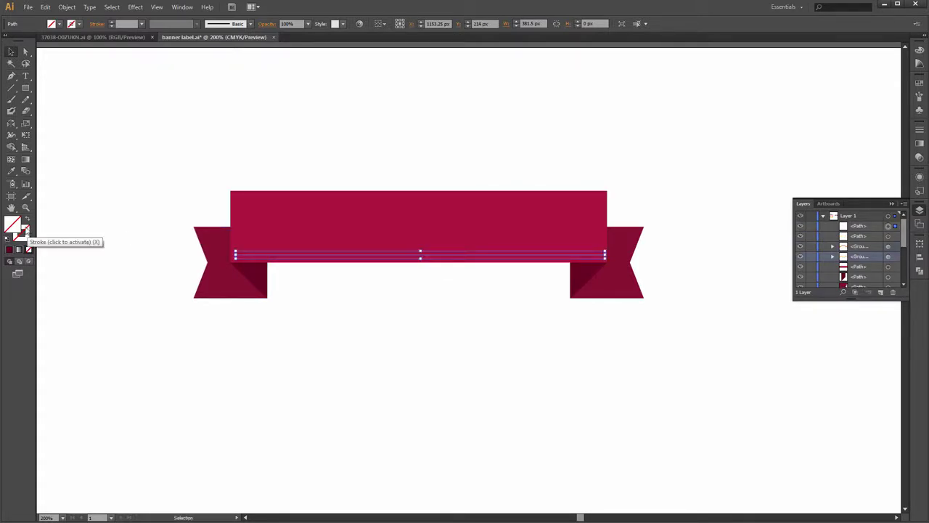
Give the lower line on the crimson band a white fill.
click(15, 225)
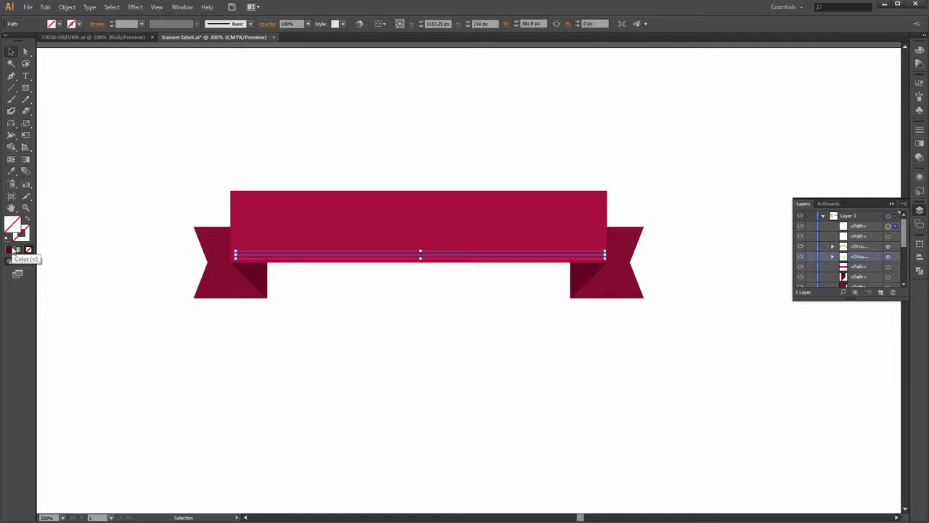
double_click(14, 226)
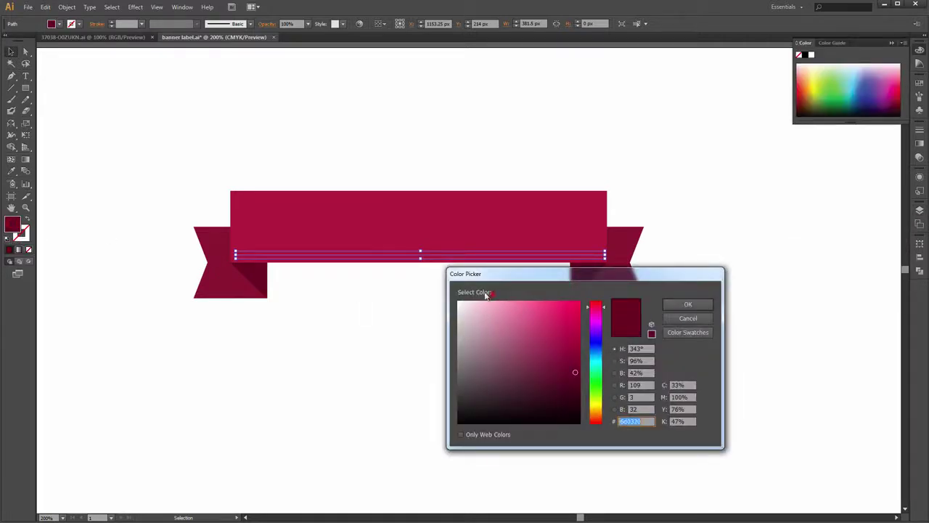
click(461, 304)
click(687, 303)
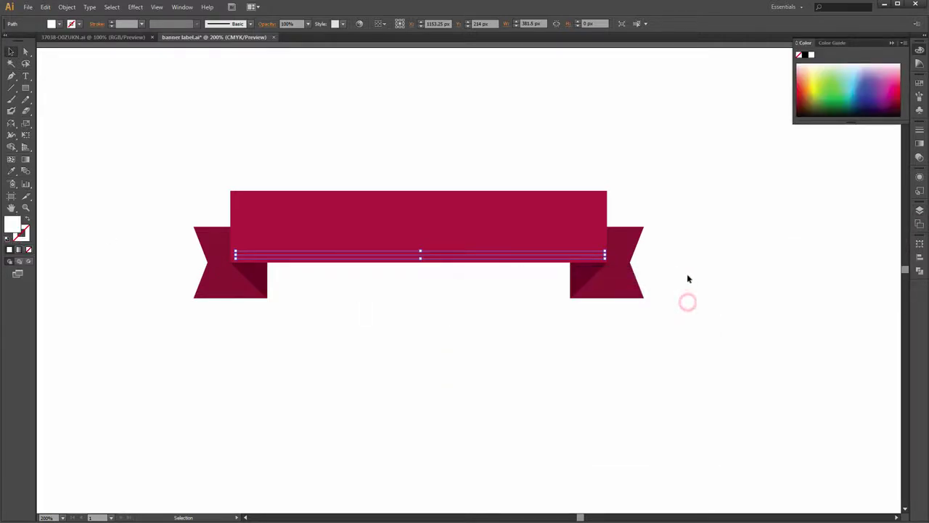
click(388, 284)
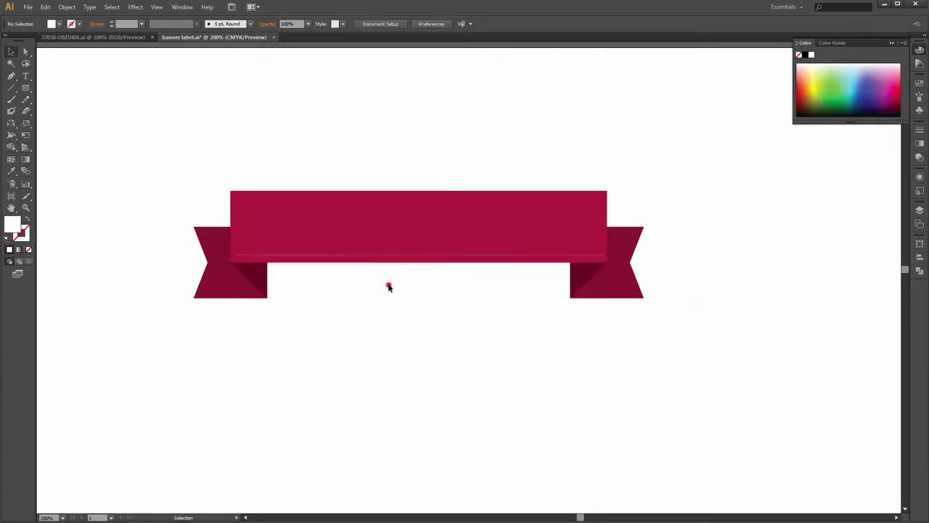
click(436, 253)
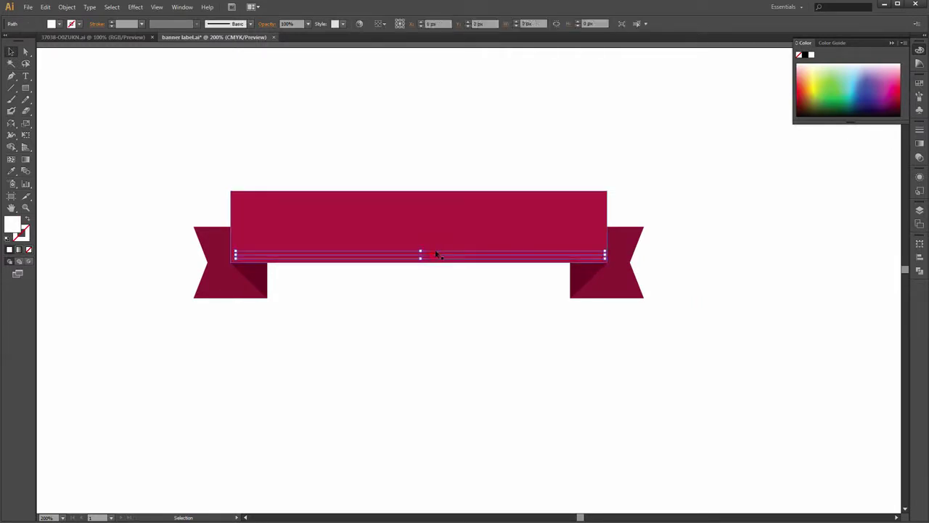
click(438, 196)
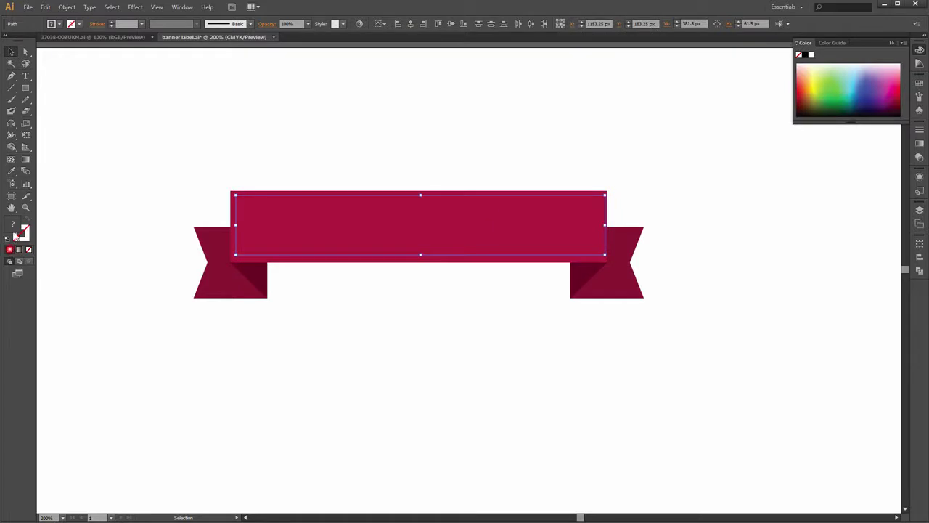
click(131, 225)
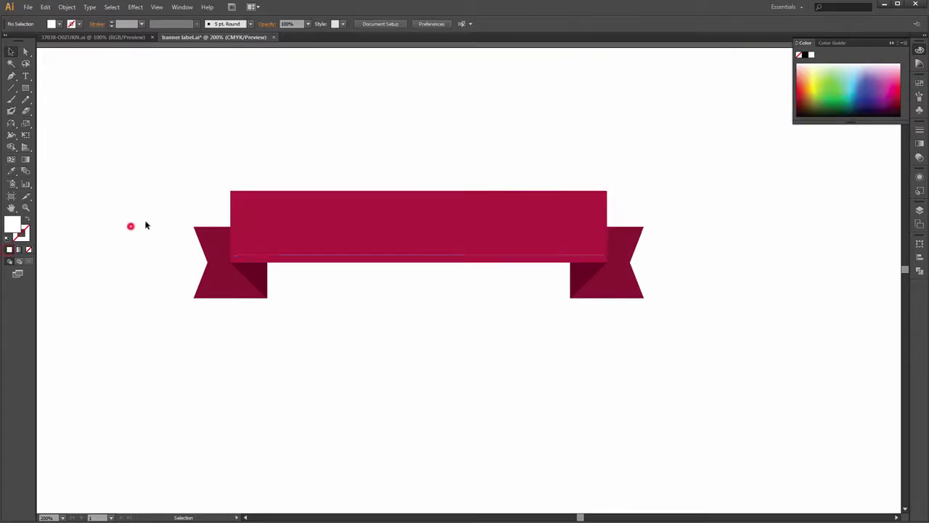
Turn the lower line's stroke into a dashed line with a 4 pt dash.
click(280, 255)
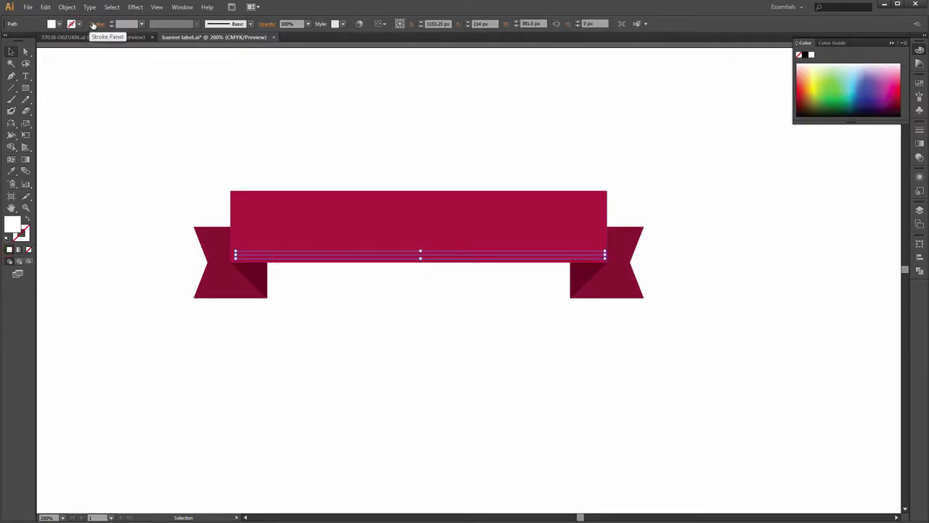
click(94, 25)
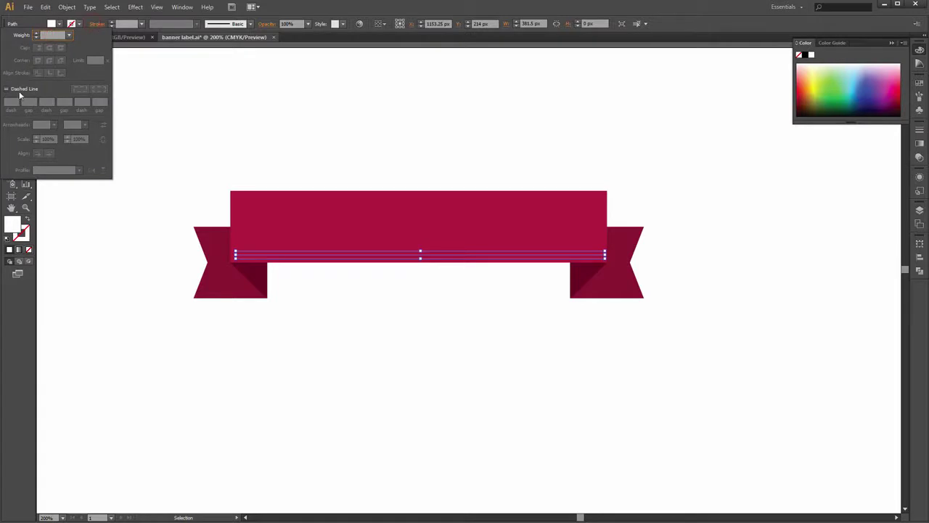
click(8, 89)
click(12, 102)
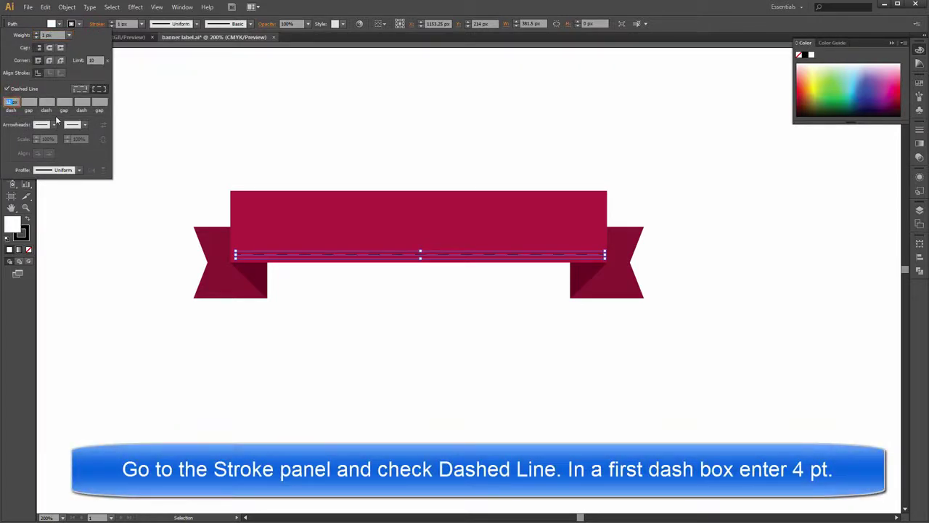
Remove the dashed line's fill and set its stroke colour to white.
click(28, 250)
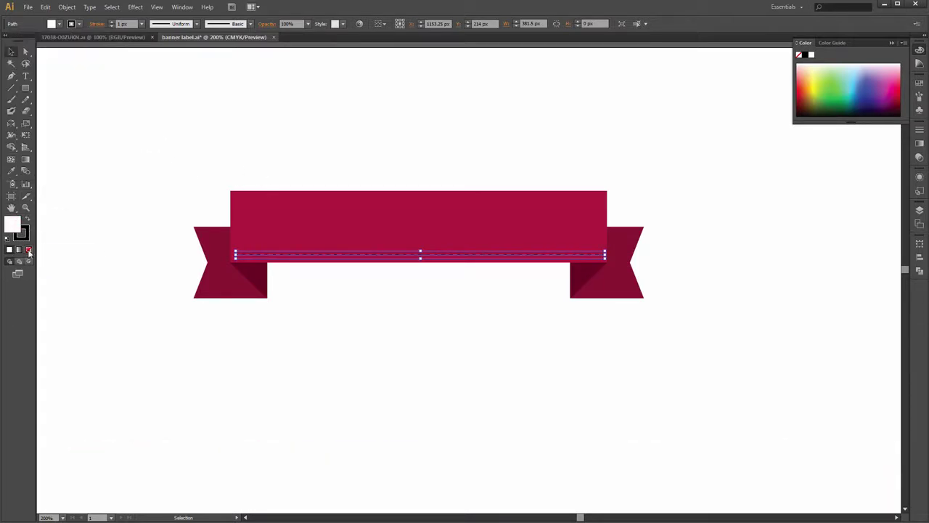
double_click(24, 232)
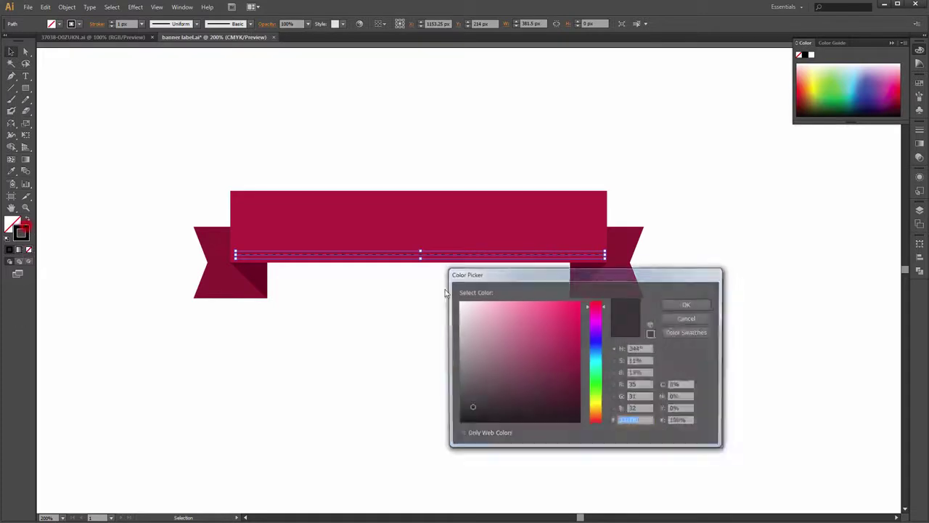
click(683, 304)
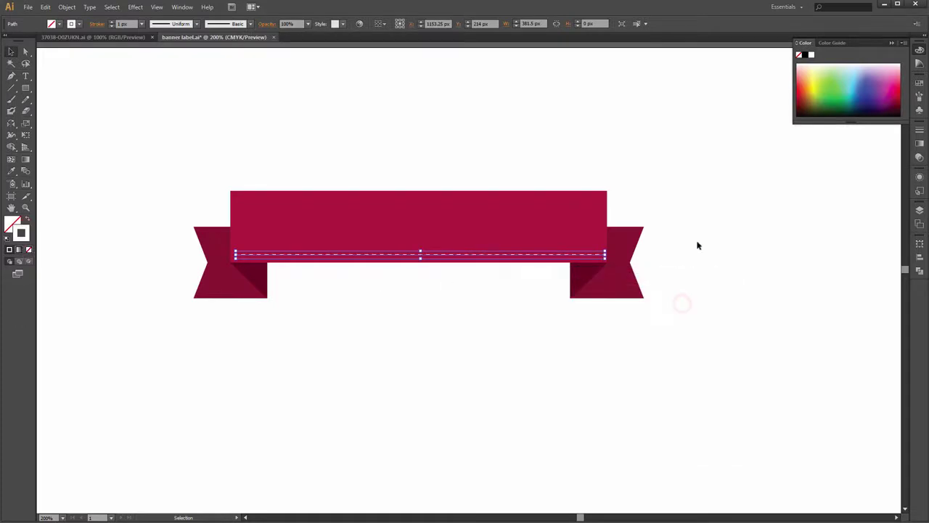
click(729, 374)
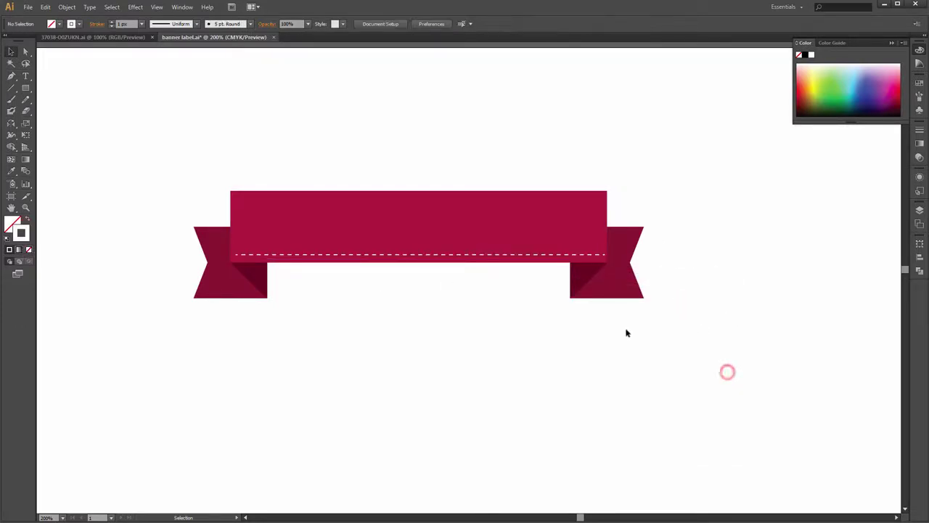
Copy the lower line's white dashed stroke onto the line along the crimson band's upper edge with the Eyedropper.
click(426, 192)
scroll(423, 240, up, 1)
key(i)
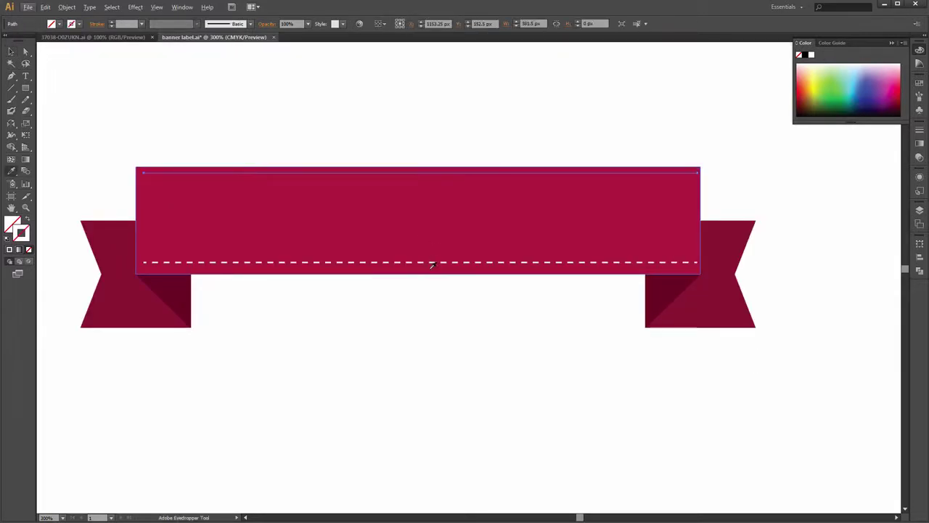
scroll(428, 261, up, 2)
click(437, 259)
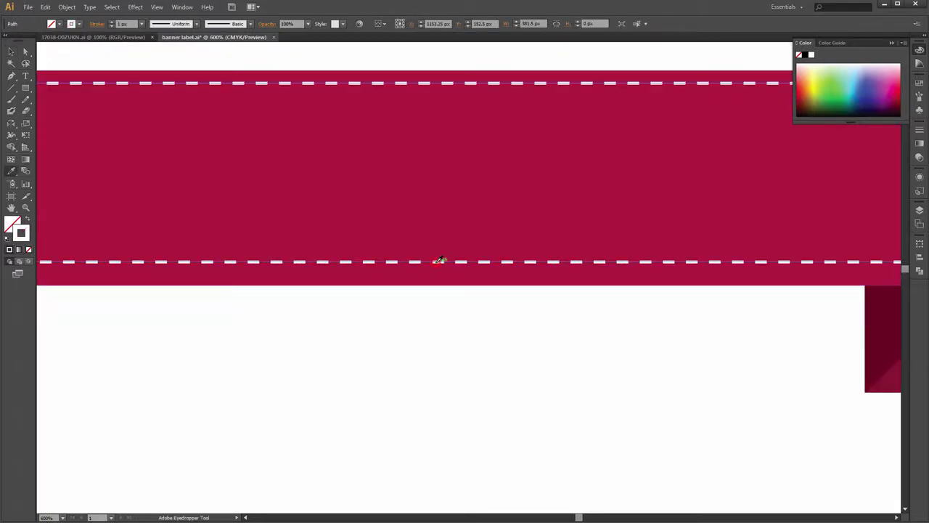
key(v)
scroll(386, 293, down, 3)
click(659, 243)
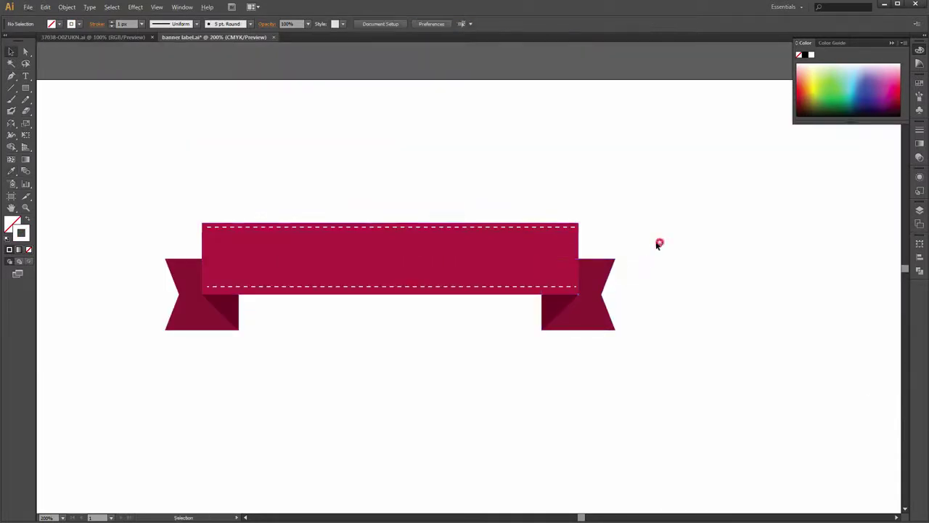
drag(583, 252, 607, 196)
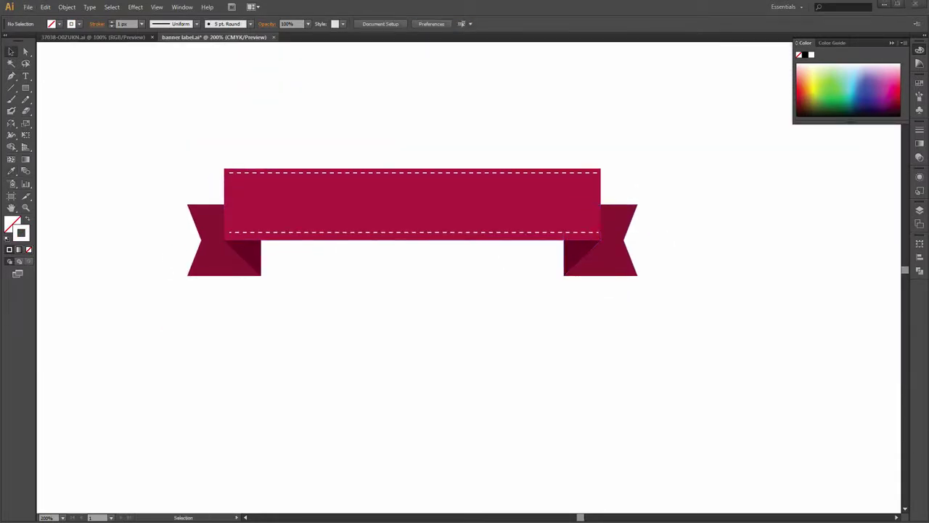
Draw a horizontal dashed line about 35 px long along the left tail's visible upper edge and nudge it down 2 px.
click(11, 89)
scroll(166, 240, up, 3)
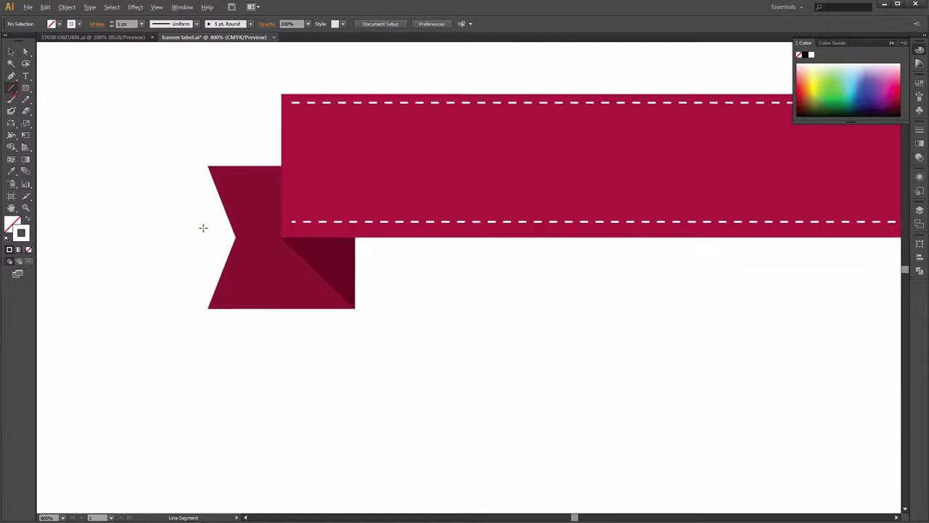
drag(226, 135, 332, 137)
key(v)
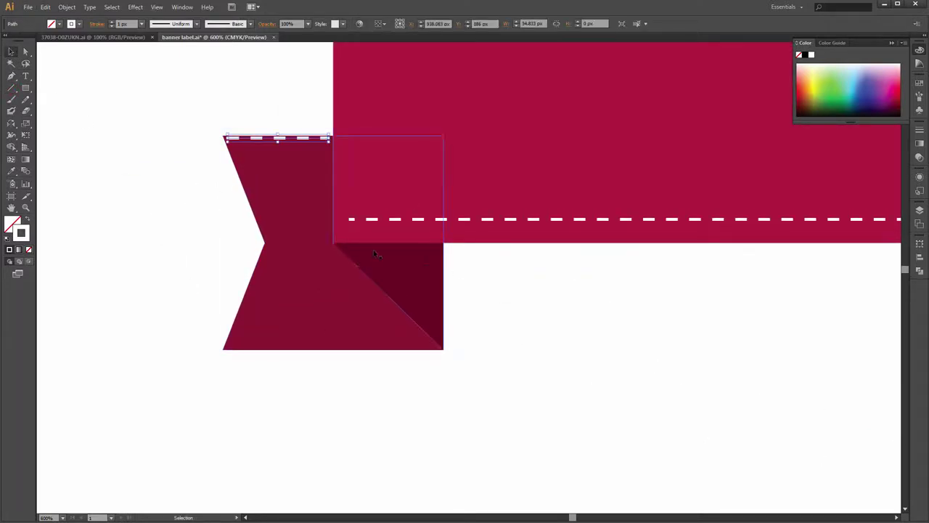
key(Down)
key(Down)
key(Up)
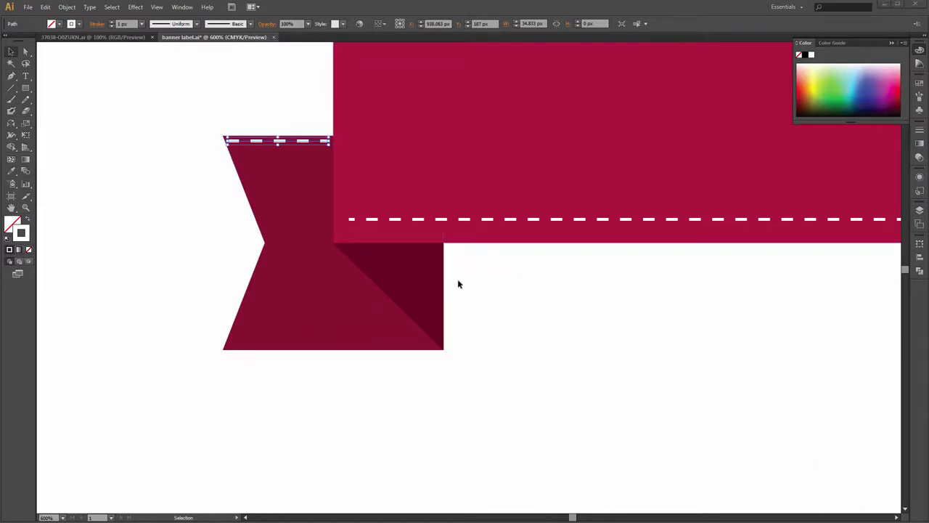
key(Down)
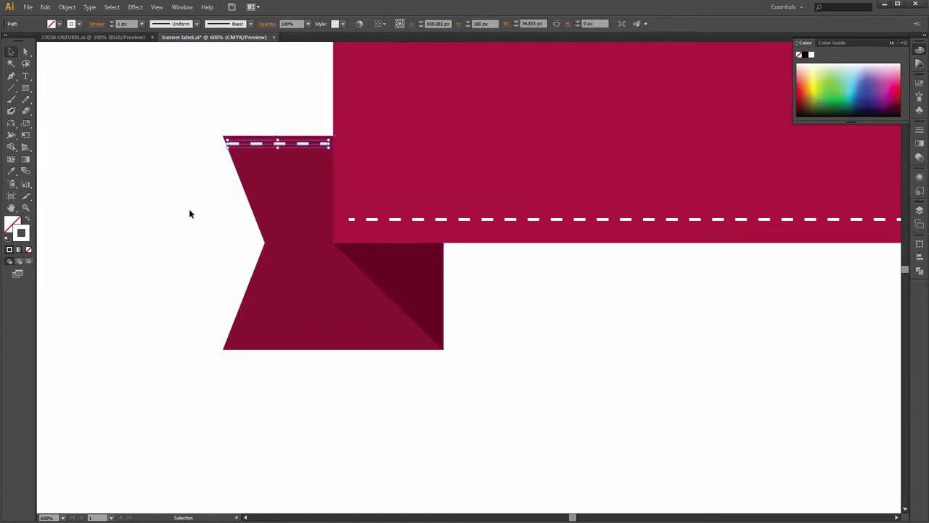
Draw a horizontal dashed line about 69 px long just inside the left tail's lower edge.
click(10, 87)
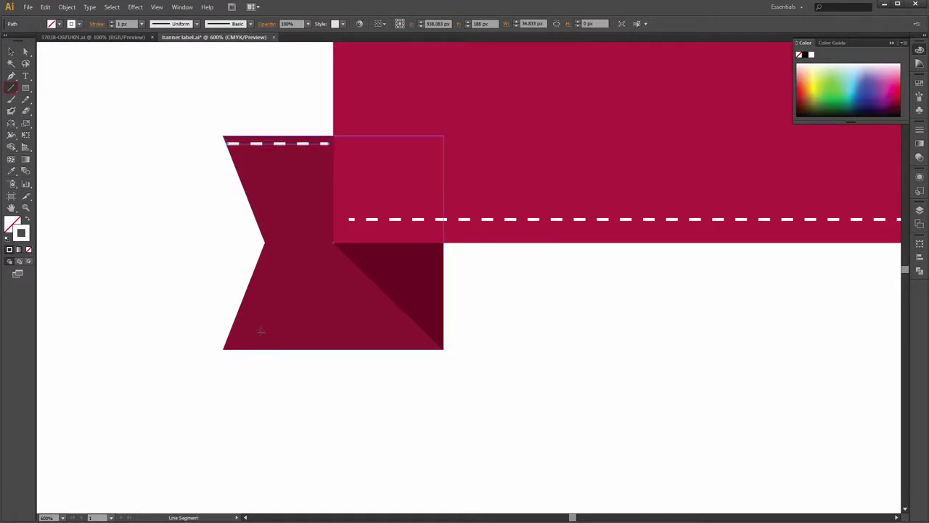
drag(237, 341, 439, 342)
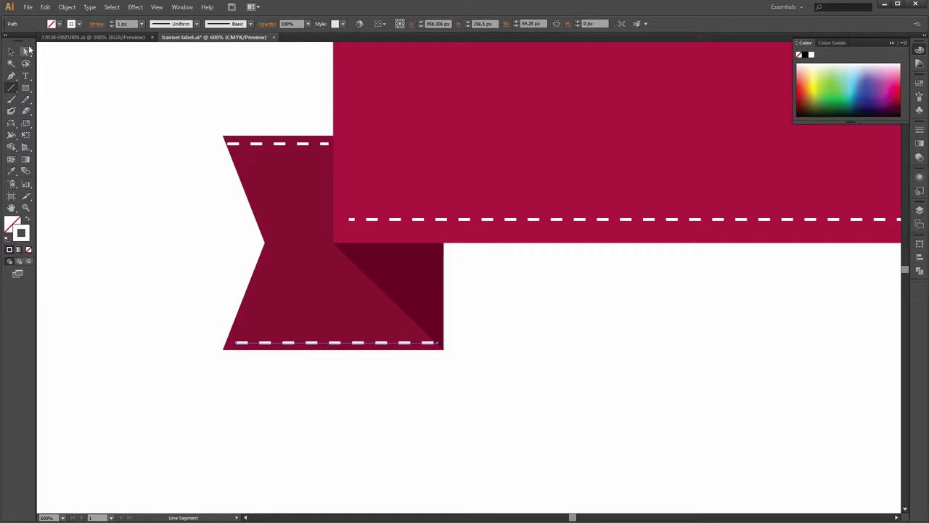
click(12, 51)
click(604, 299)
Draw a horizontal dashed line about 33 px long just inside the right tail's visible upper edge.
scroll(445, 346, down, 2)
drag(629, 328, 278, 311)
drag(201, 252, 400, 242)
drag(536, 228, 167, 193)
drag(225, 201, 216, 196)
click(10, 87)
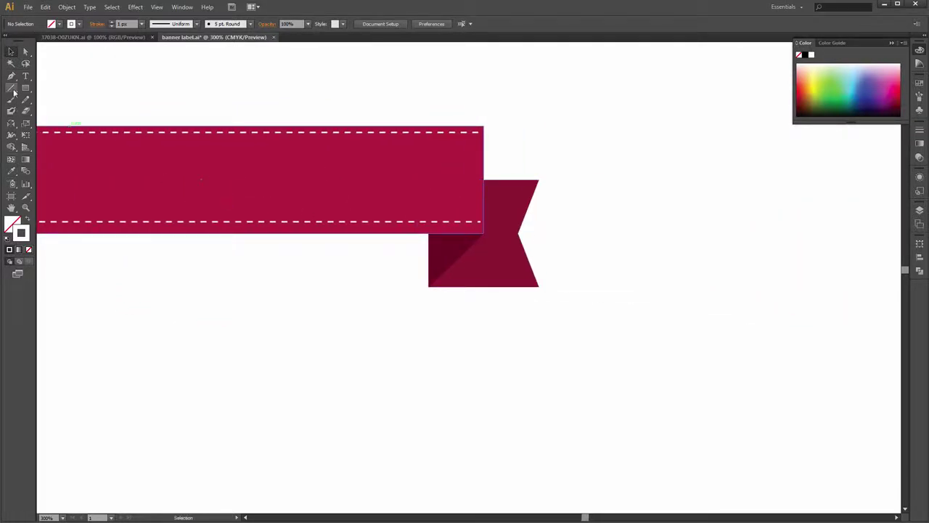
scroll(535, 211, up, 2)
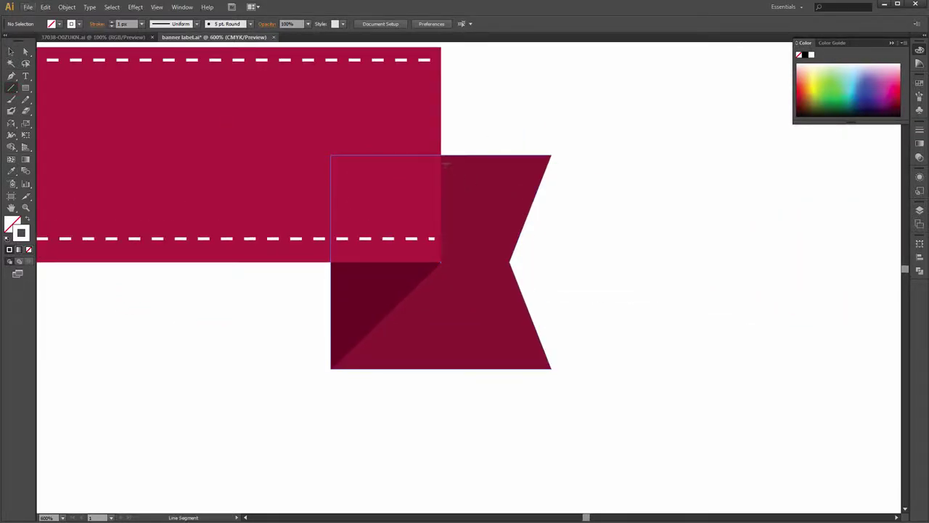
mouse_move(445, 163)
mouse_down()
mouse_move(554, 159)
mouse_move(543, 163)
mouse_up()
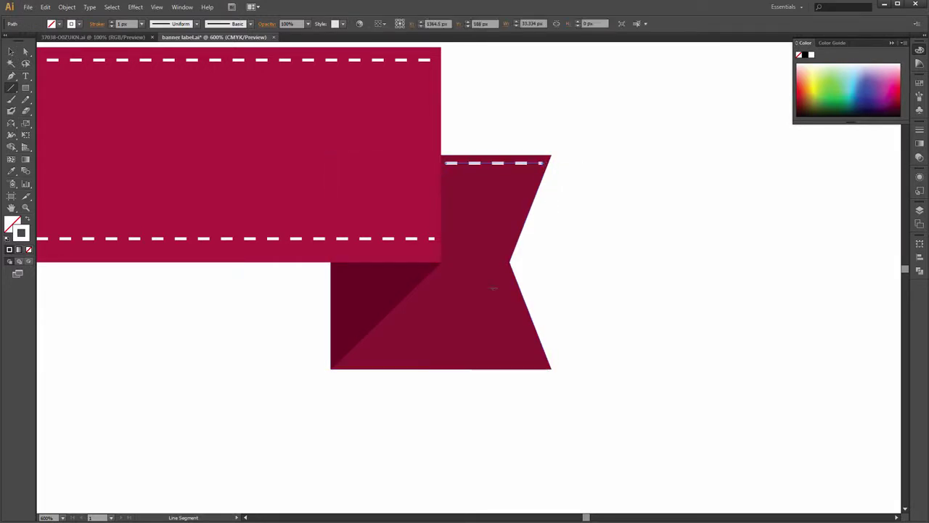
Draw a horizontal dashed line about 68 px long just inside the right tail's lower edge and fine-tune its height.
drag(342, 362, 545, 363)
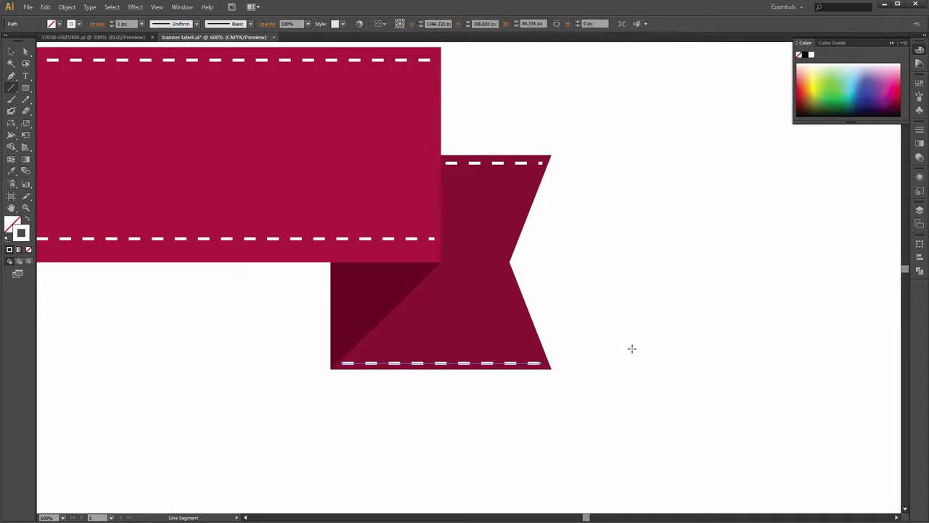
key(Up)
key(Down)
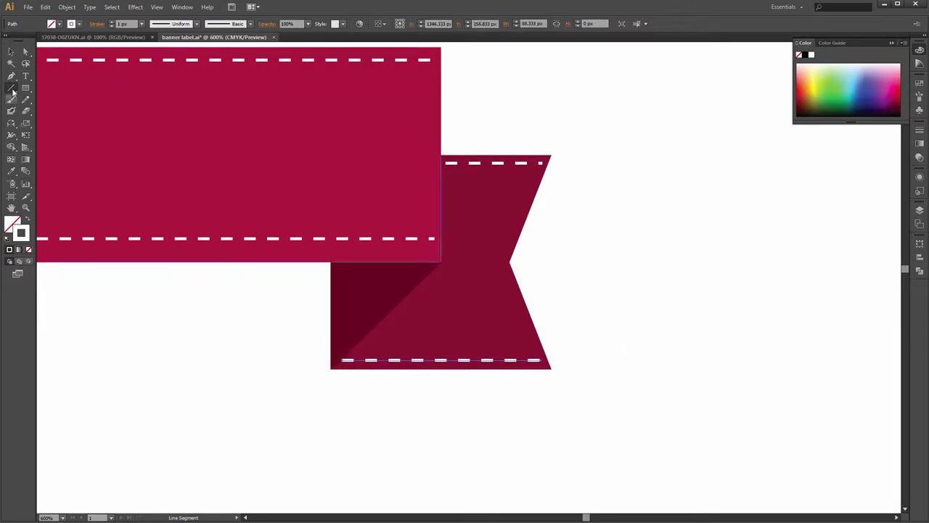
click(11, 51)
click(617, 257)
Group all parts of the crimson banner together with its dashed stitching lines.
scroll(582, 286, down, 2)
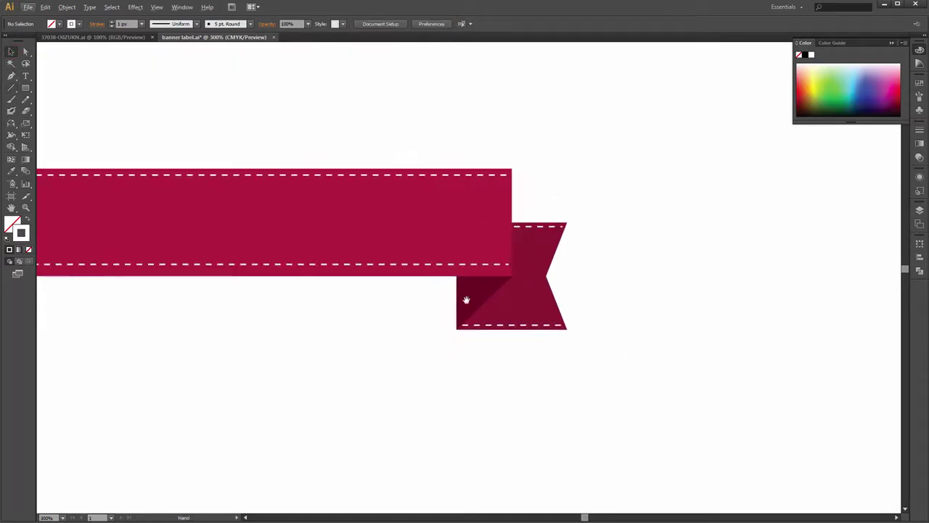
drag(457, 300, 670, 294)
scroll(385, 312, down, 1)
drag(483, 322, 518, 272)
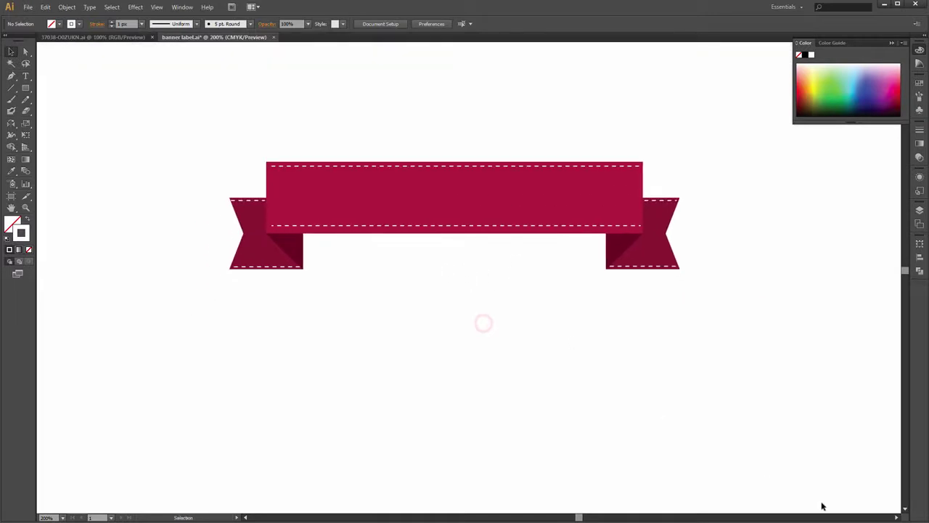
click(639, 421)
key(ctrl+minus)
drag(253, 164, 642, 290)
right_click(528, 227)
click(558, 272)
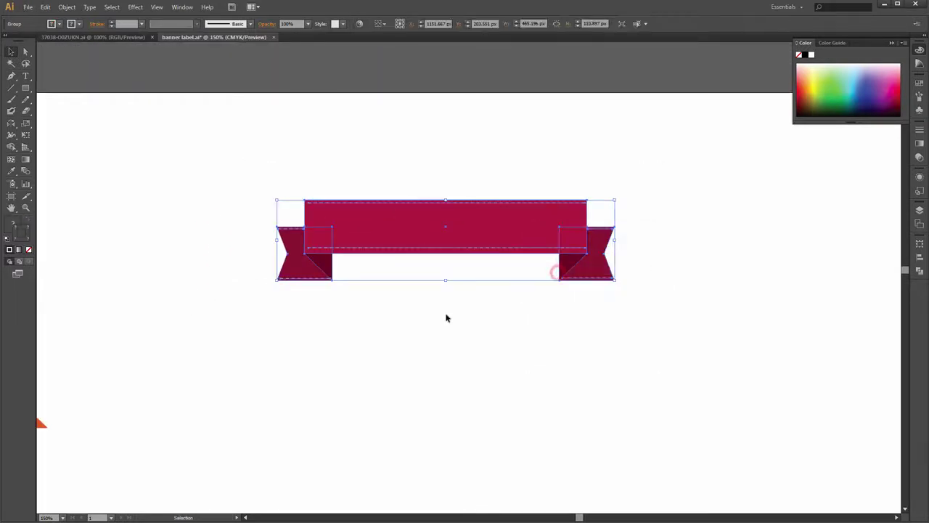
Move the crimson banner group beneath the yellow-green banner in the column of finished ribbons.
click(433, 322)
scroll(364, 339, down, 1)
drag(344, 345, 445, 211)
scroll(443, 218, down, 1)
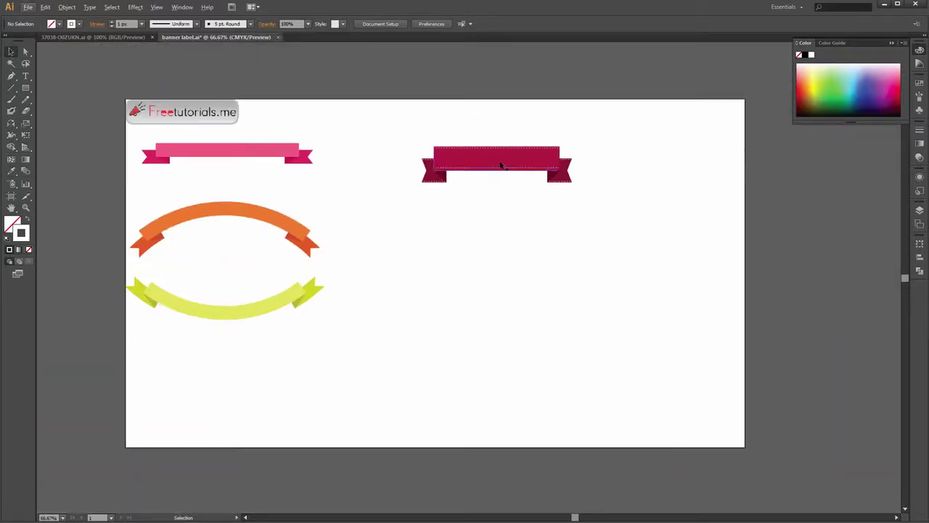
drag(483, 167, 206, 379)
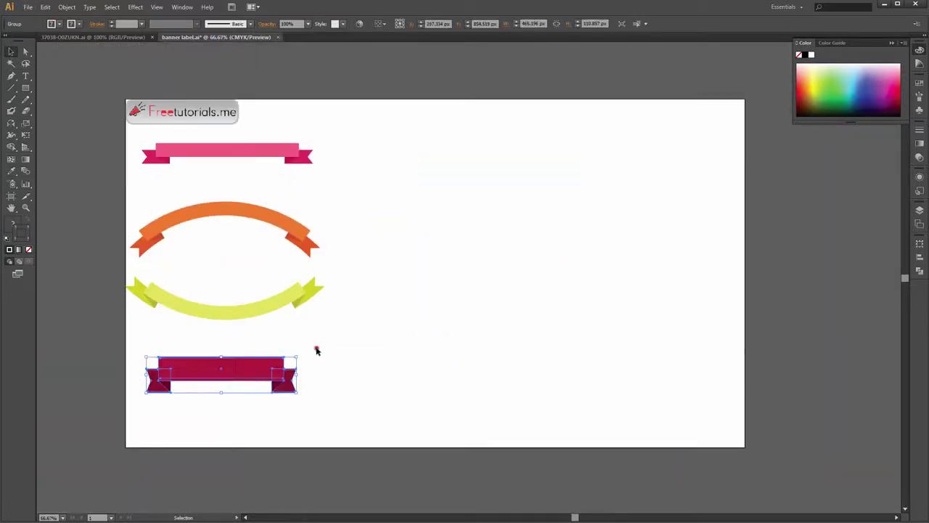
click(316, 348)
Draw a circle about 351 px in diameter and centre it horizontally in the upper part of the artboard.
scroll(344, 345, up, 1)
drag(470, 293, 451, 365)
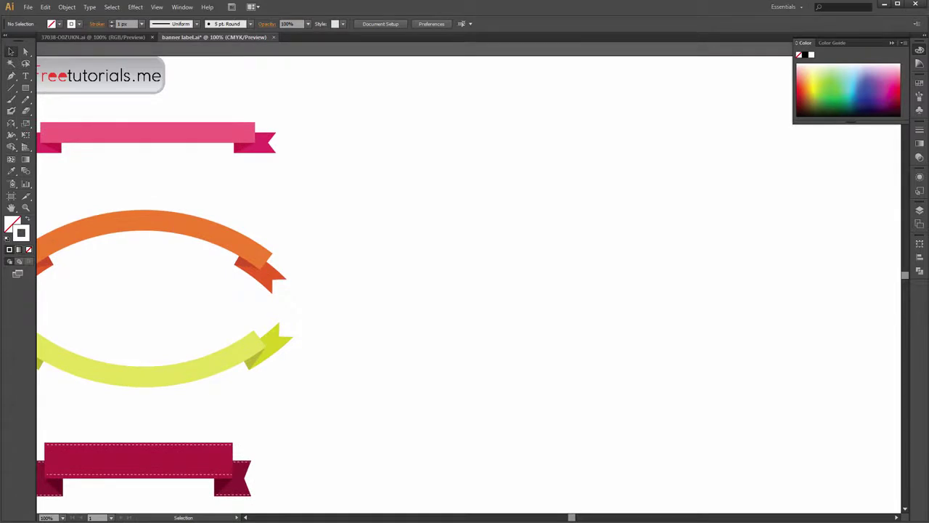
scroll(463, 211, down, 1)
click(633, 391)
drag(25, 88, 68, 109)
drag(460, 141, 573, 218)
key(v)
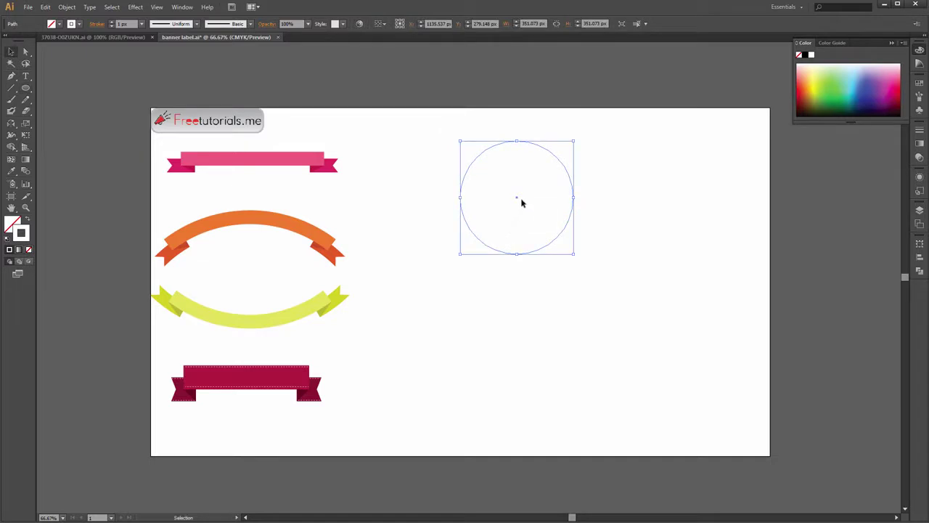
mouse_move(521, 203)
mouse_down()
mouse_move(469, 182)
mouse_move(465, 195)
mouse_up()
Give the circle no stroke and a teal fill of RGB 34, 188, 185.
key(shift+x)
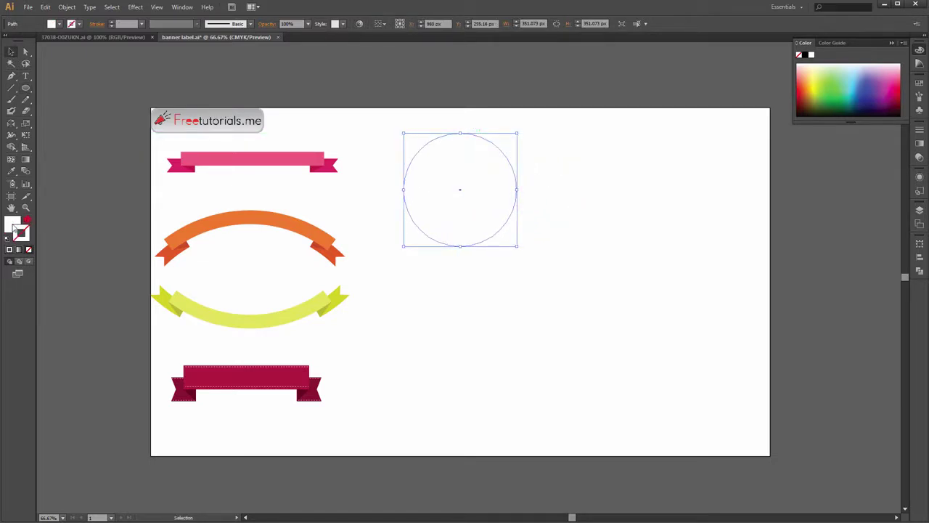
double_click(11, 224)
click(642, 386)
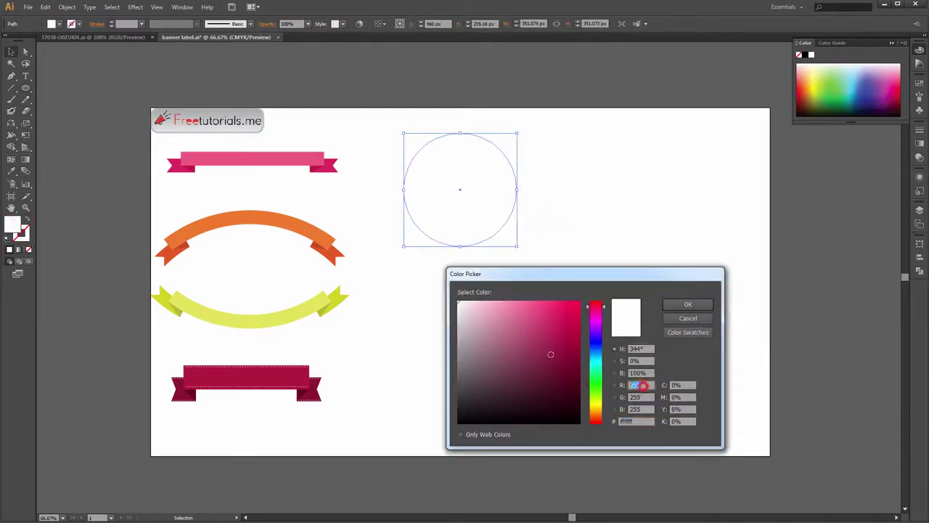
text(34)
key(Tab)
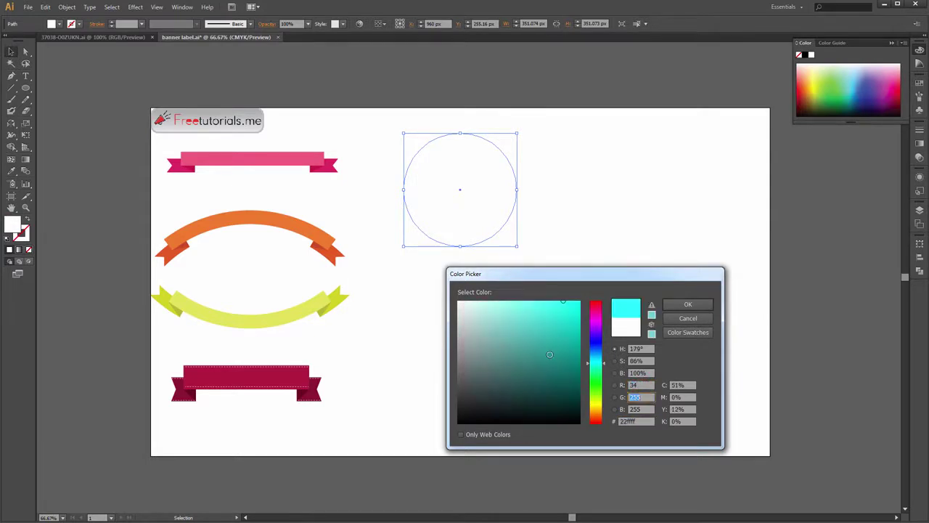
text(188)
key(Tab)
text(185)
key(Return)
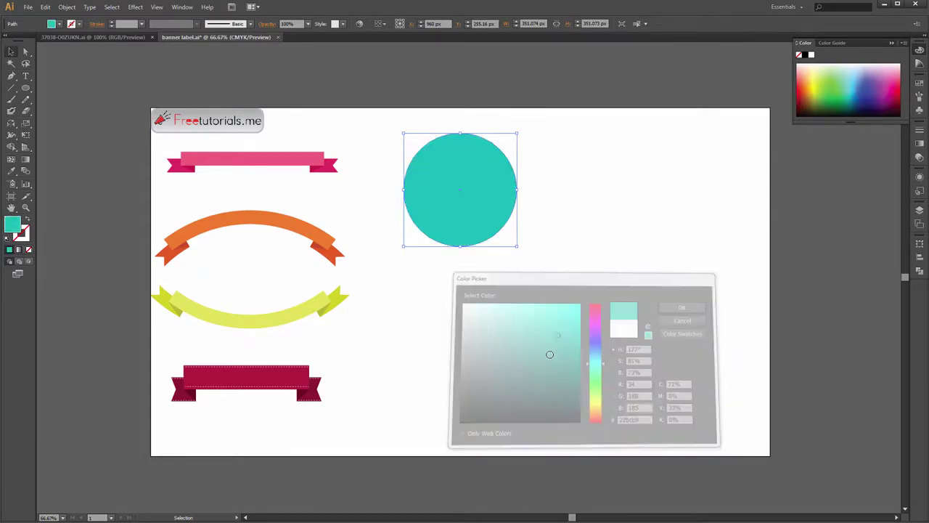
Apply a Zig Zag effect to the teal circle with a size of 5 px and 15 ridges per segment.
click(138, 7)
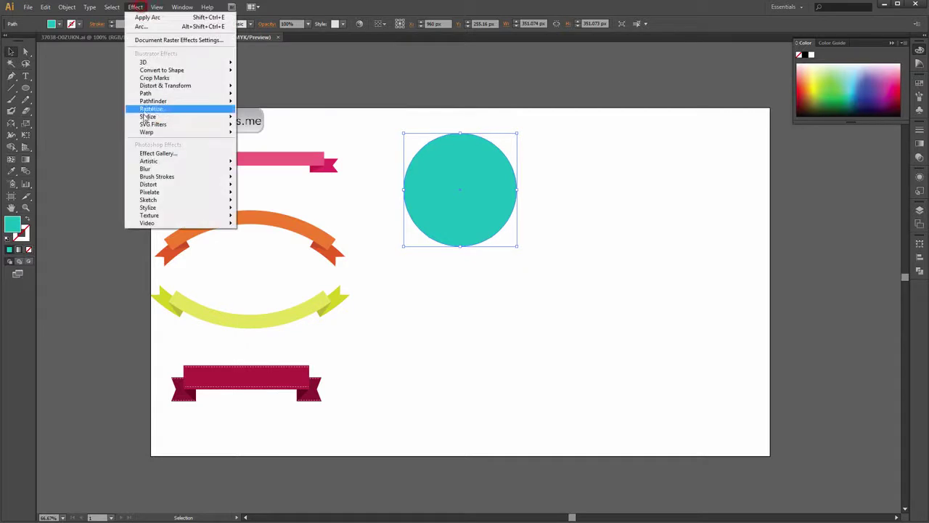
mouse_move(148, 116)
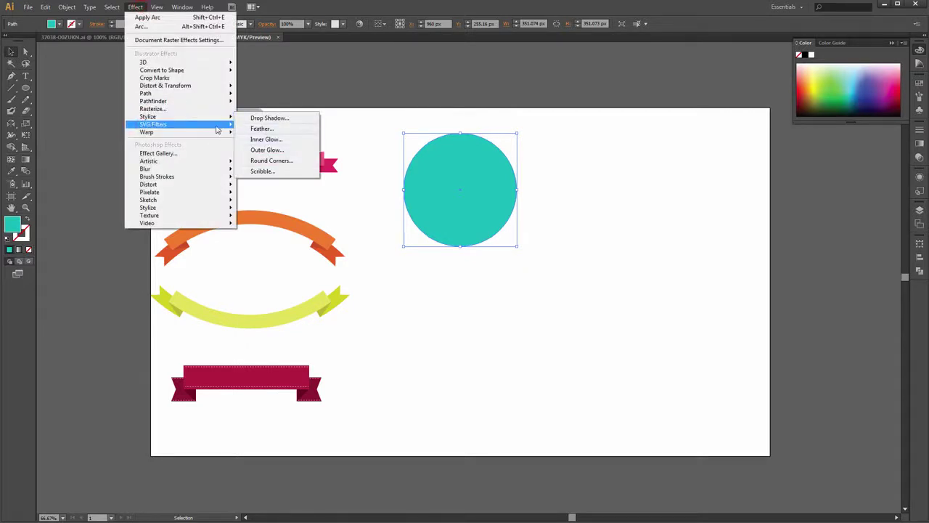
mouse_move(184, 126)
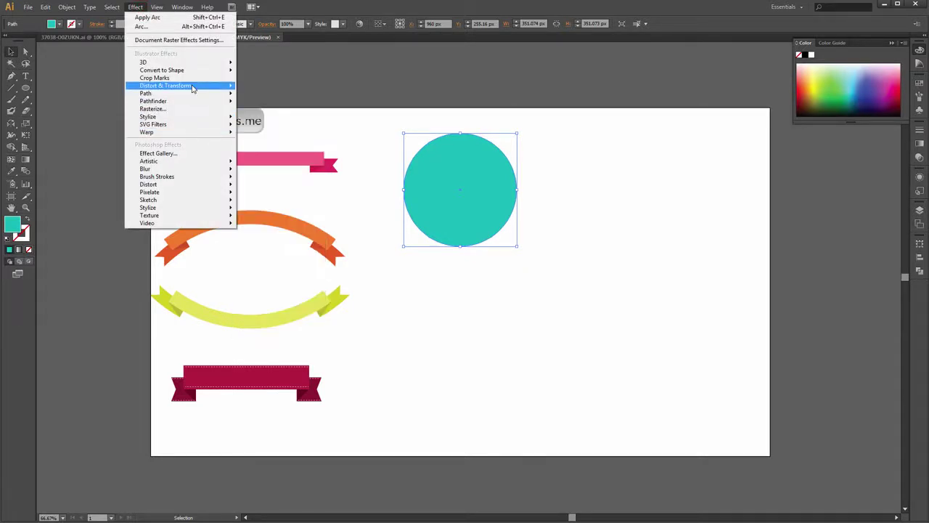
mouse_move(192, 86)
click(261, 151)
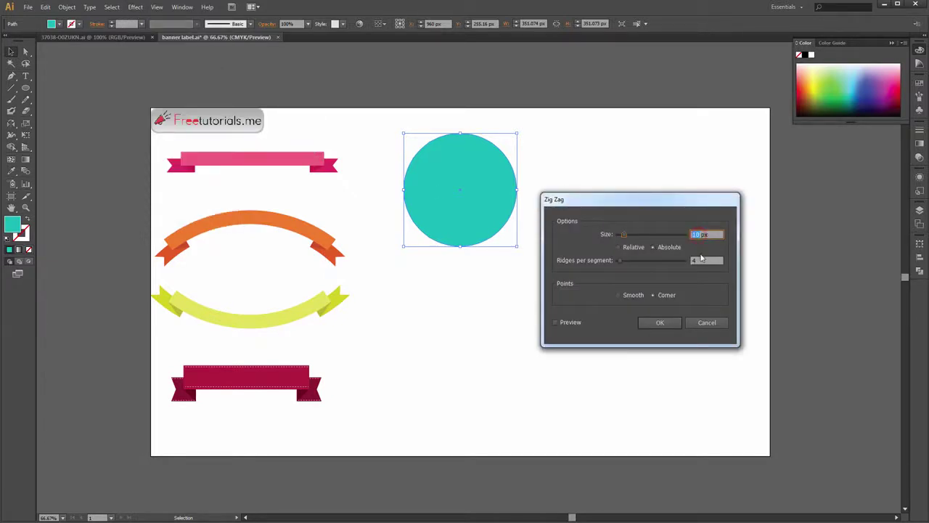
text(5)
click(711, 260)
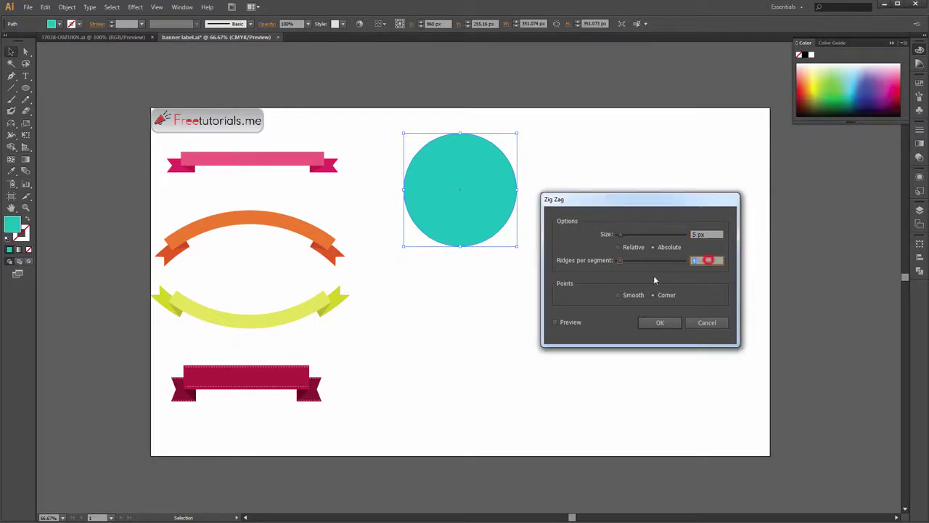
text(15)
click(570, 324)
click(662, 323)
Expand the appearance of the zigzag-edged teal circle.
click(66, 9)
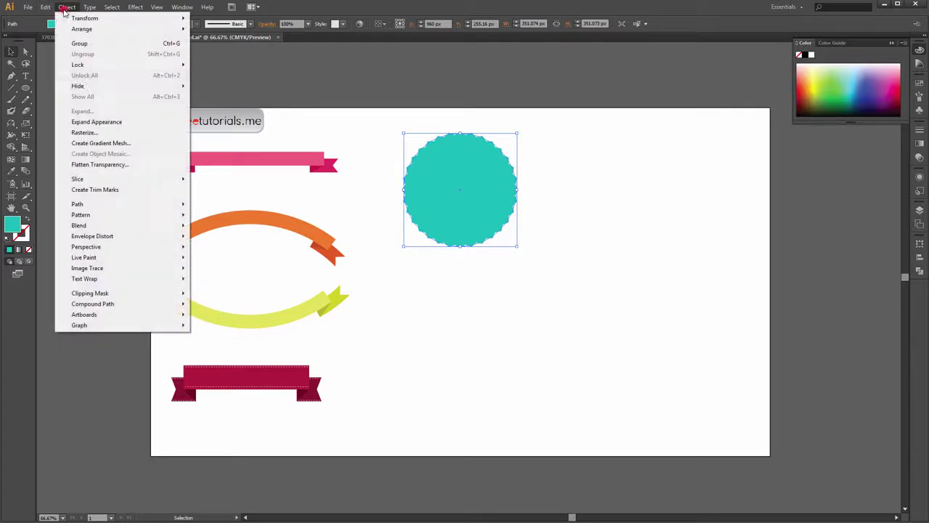
click(96, 121)
click(530, 211)
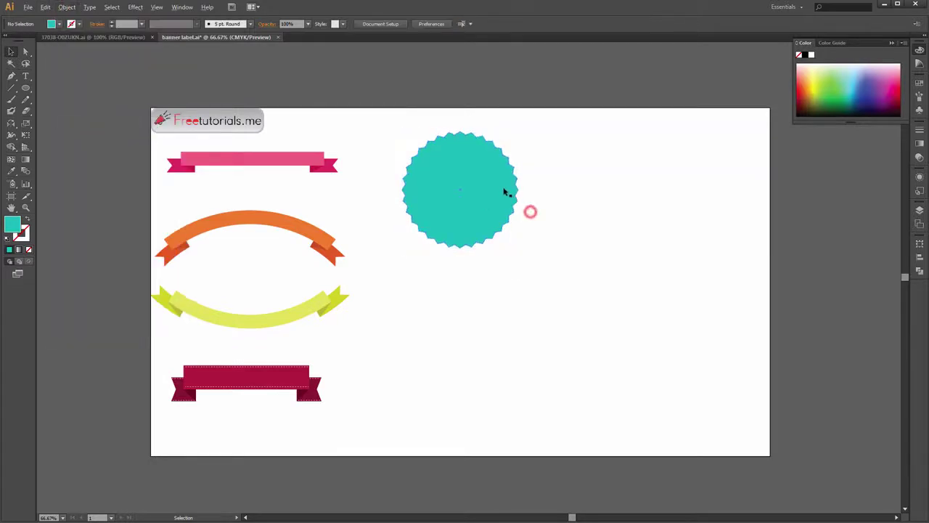
Place a copy of the teal zigzag badge directly below the original in the lower half of the artboard.
scroll(504, 190, up, 2)
scroll(549, 166, down, 1)
drag(640, 191, 631, 188)
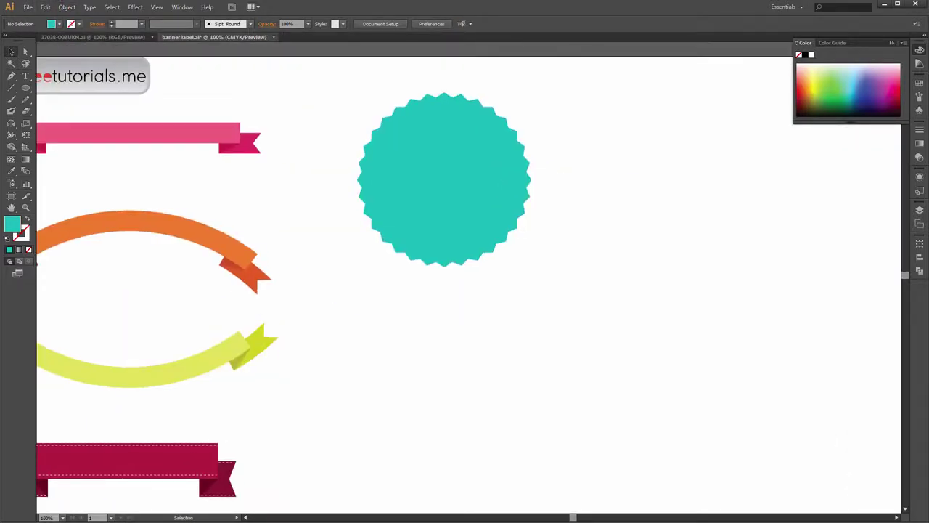
scroll(546, 201, down, 1)
click(626, 392)
click(460, 185)
drag(481, 192, 476, 346)
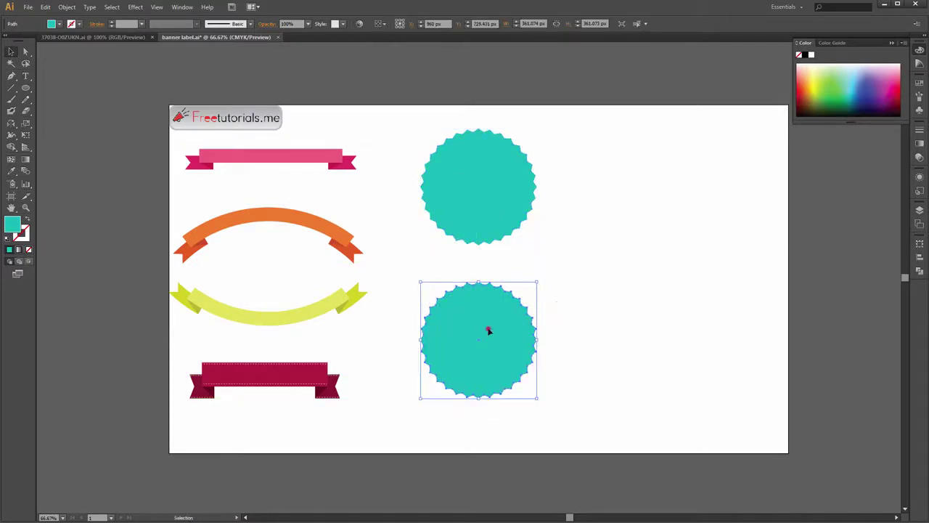
Change the lower teal zigzag badge's fill to olive, RGB 163, 165, 16.
double_click(11, 226)
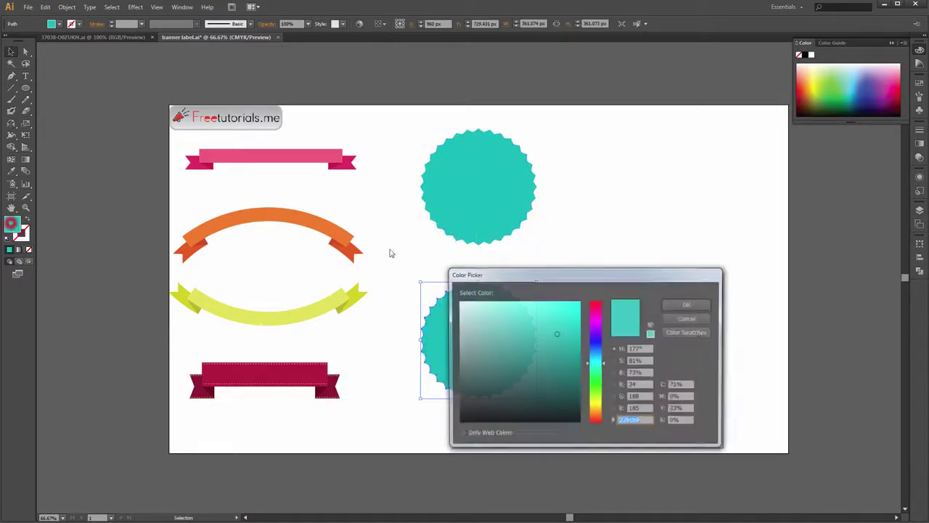
drag(629, 272, 743, 262)
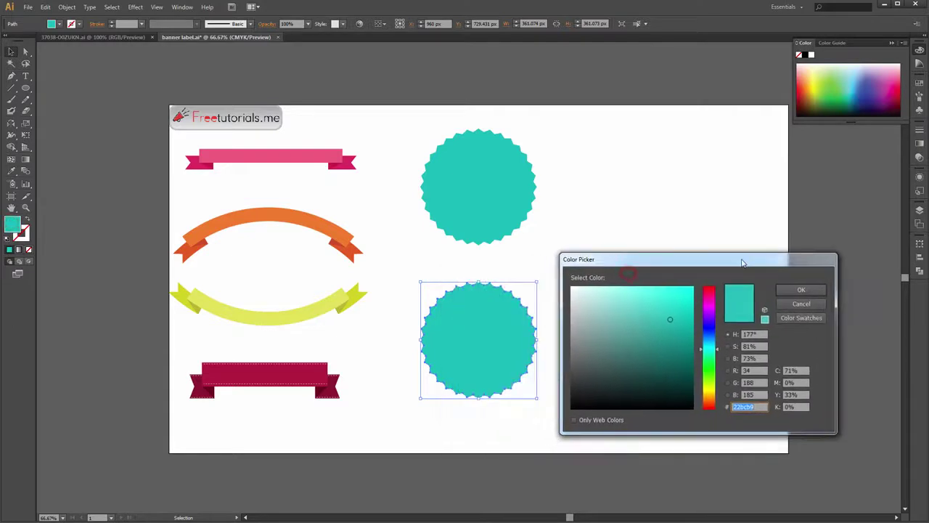
click(757, 371)
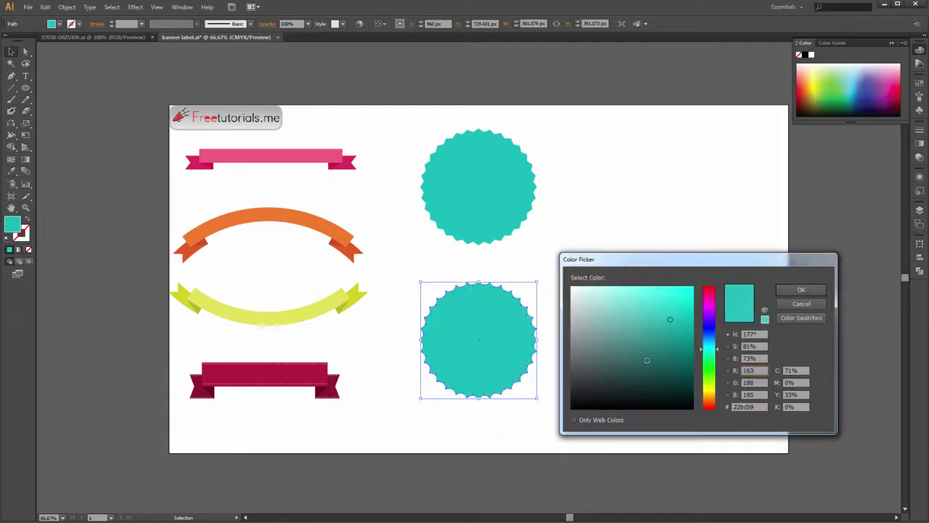
key(Tab)
text(165)
key(Tab)
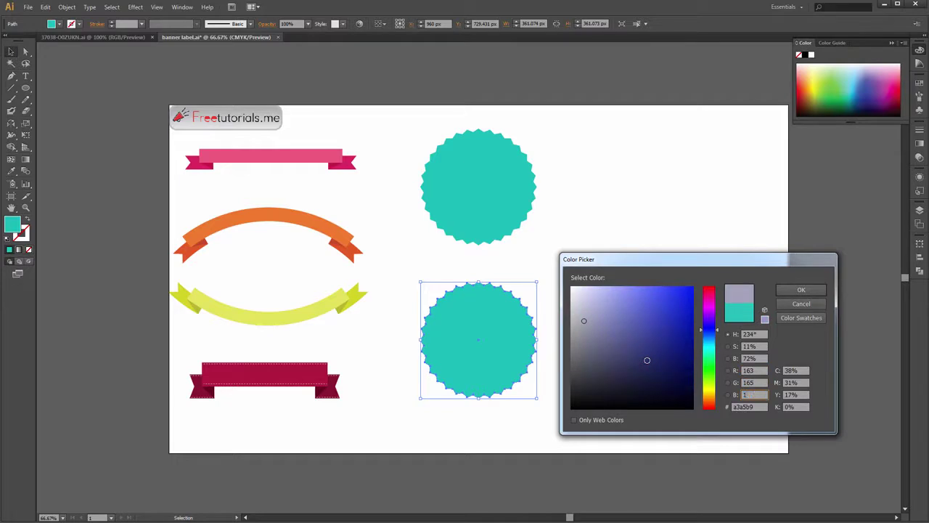
key(Return)
click(601, 345)
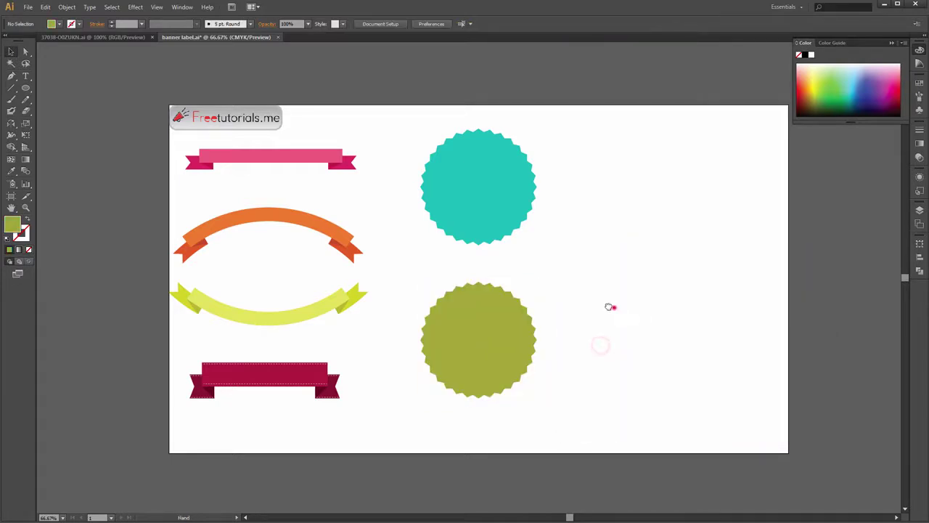
Create a many-sided, nearly round polygon with a radius of 63.6553 px in the empty area beside the teal badge.
drag(615, 307, 603, 306)
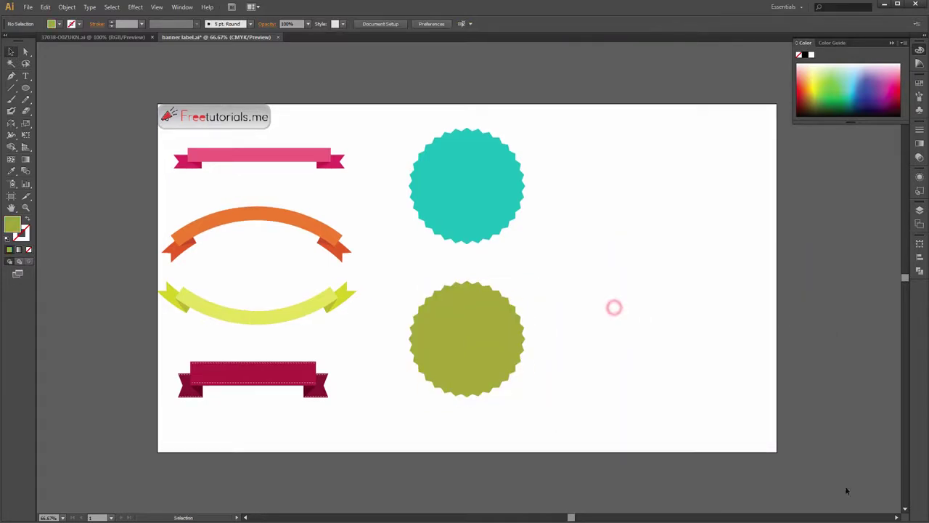
click(25, 87)
click(59, 122)
click(593, 191)
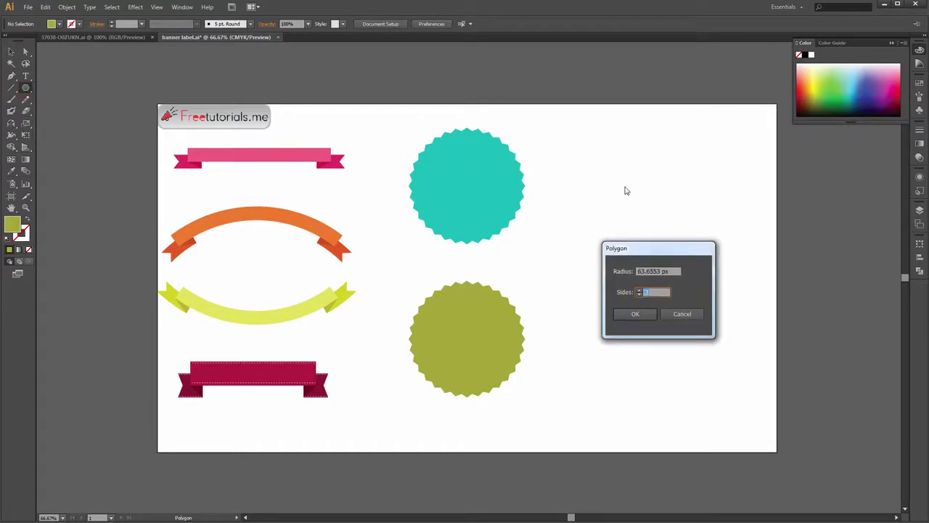
key(Return)
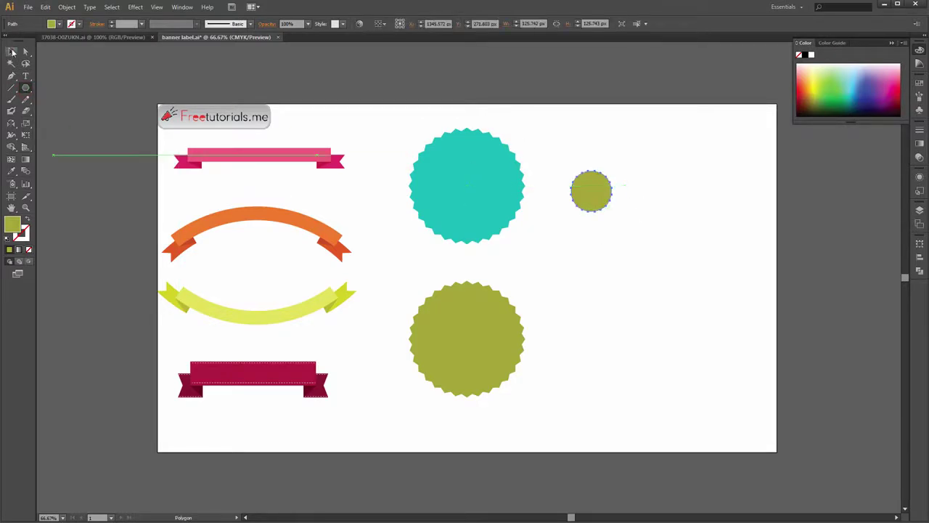
Scale the new polygon proportionally to about 360 px wide and place it level with the teal badge.
click(11, 52)
drag(611, 212, 723, 285)
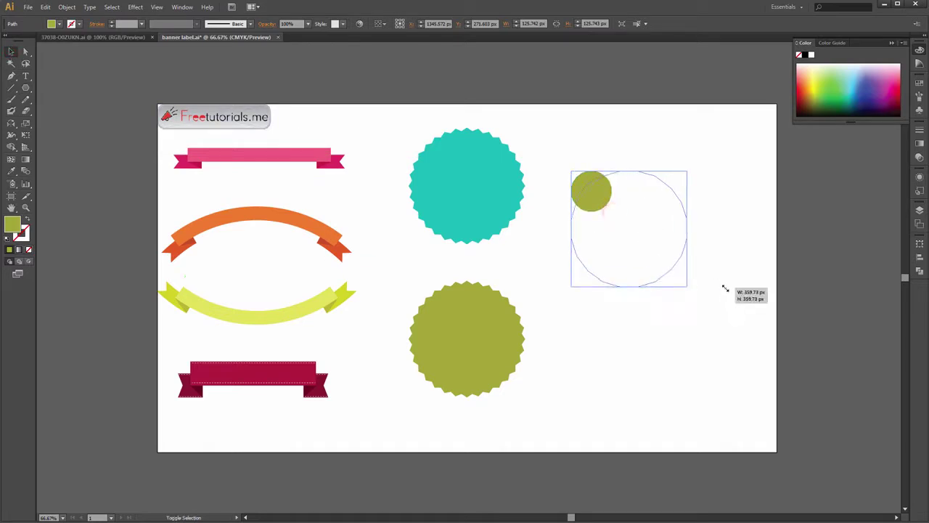
drag(659, 257, 663, 218)
click(732, 225)
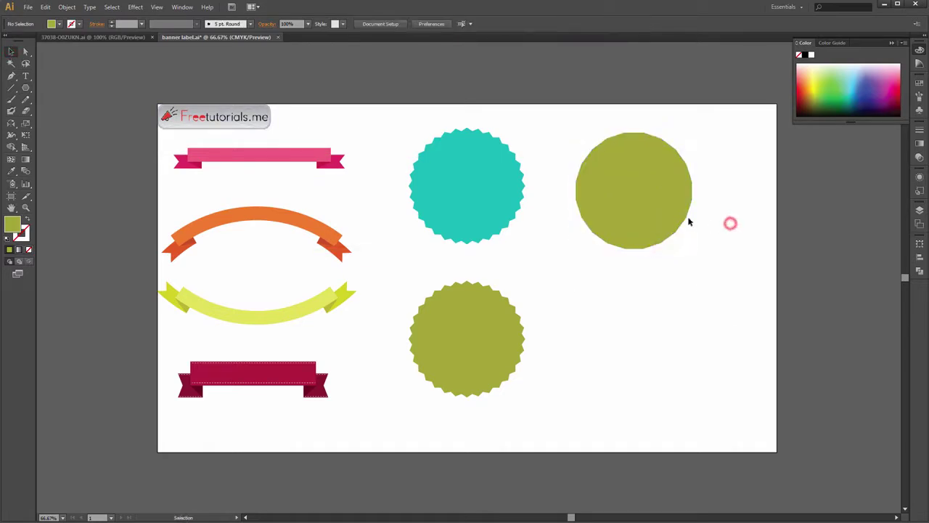
click(666, 221)
click(722, 213)
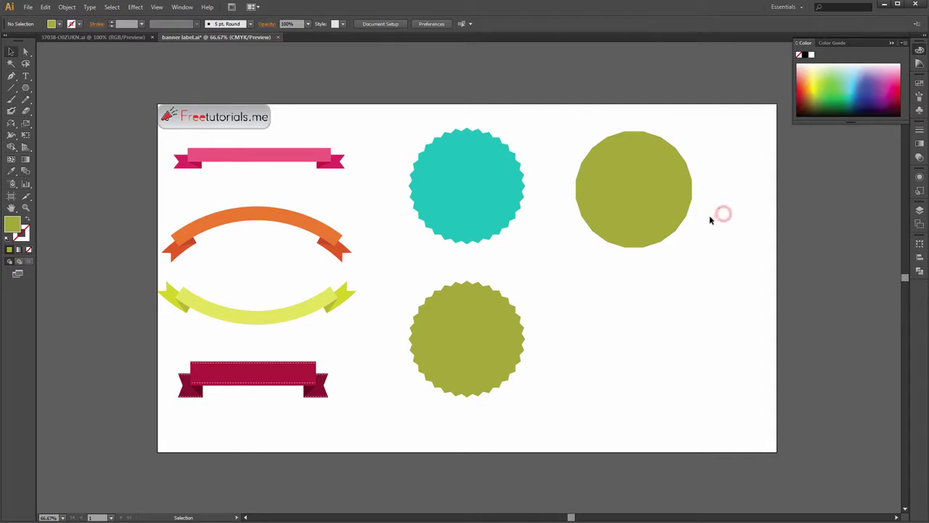
Fill the large polygon with dark red, using RGB red 138 and green 37.
click(632, 212)
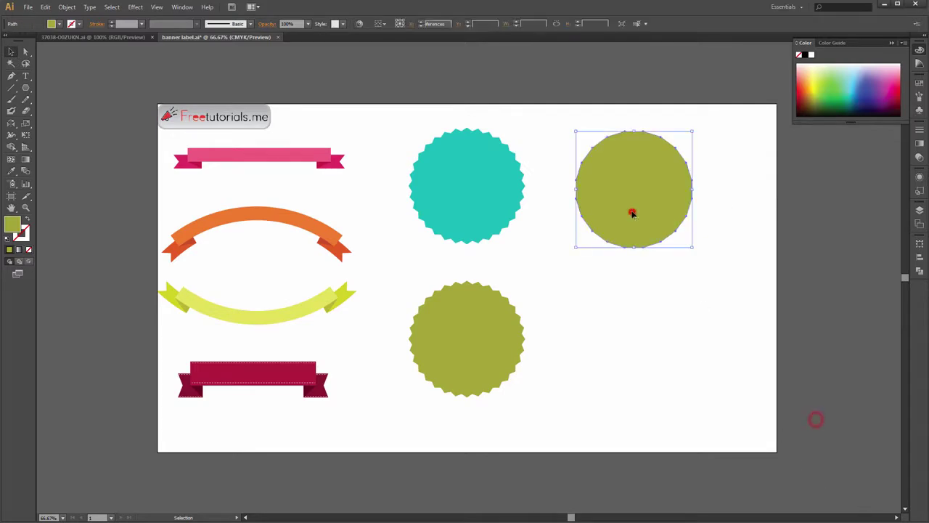
double_click(13, 225)
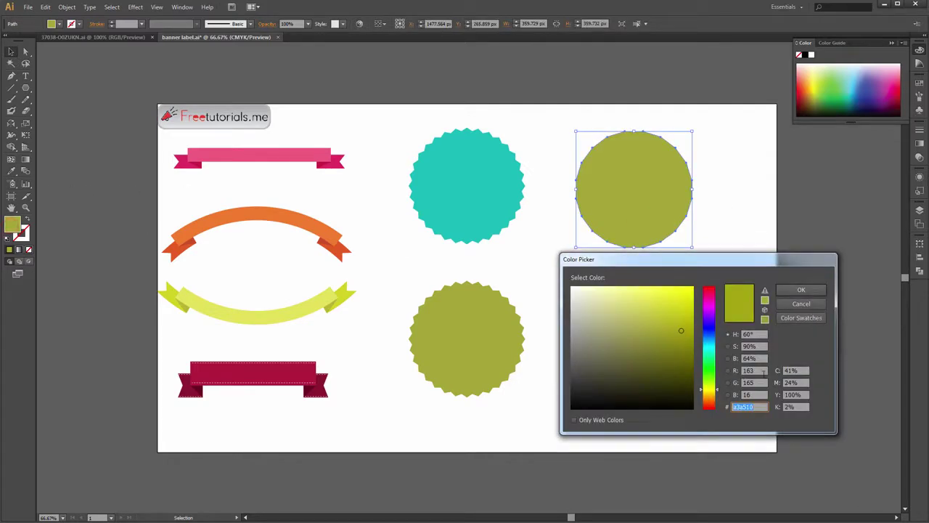
double_click(757, 370)
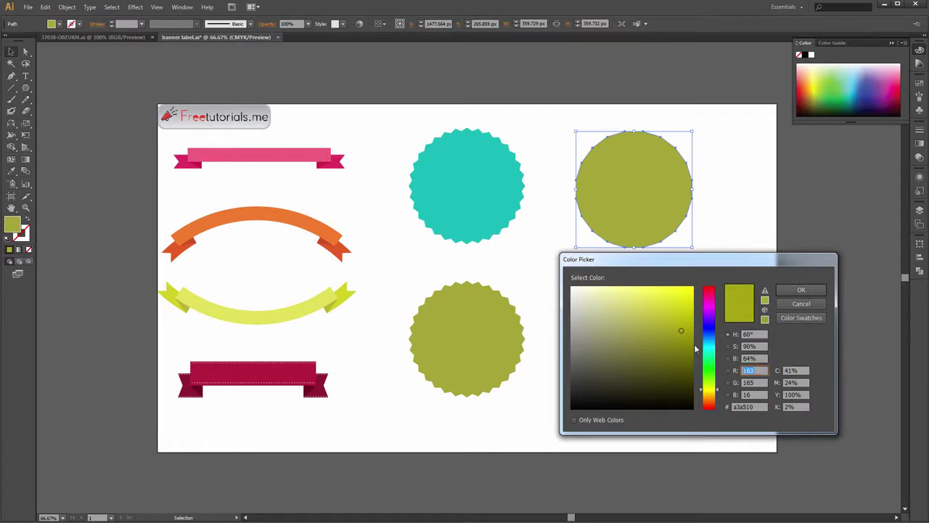
key(Tab)
text(37)
key(Tab)
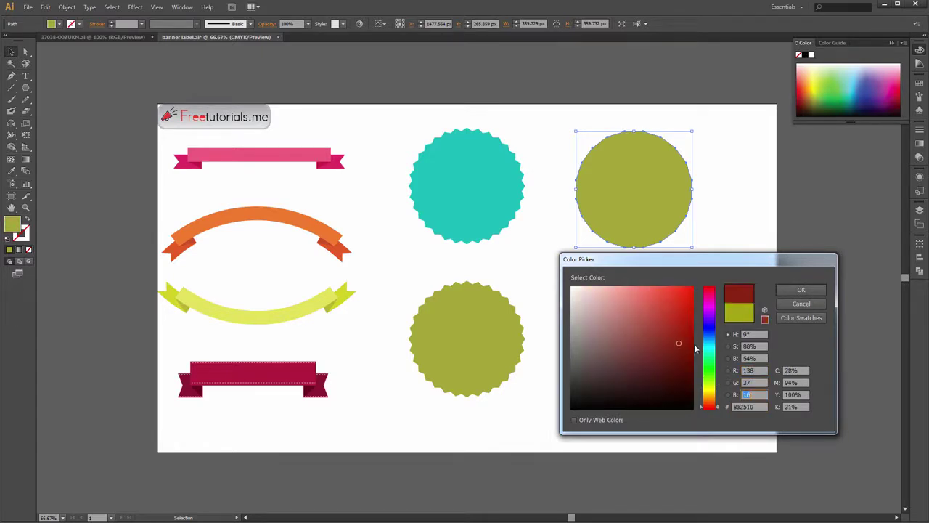
key(Return)
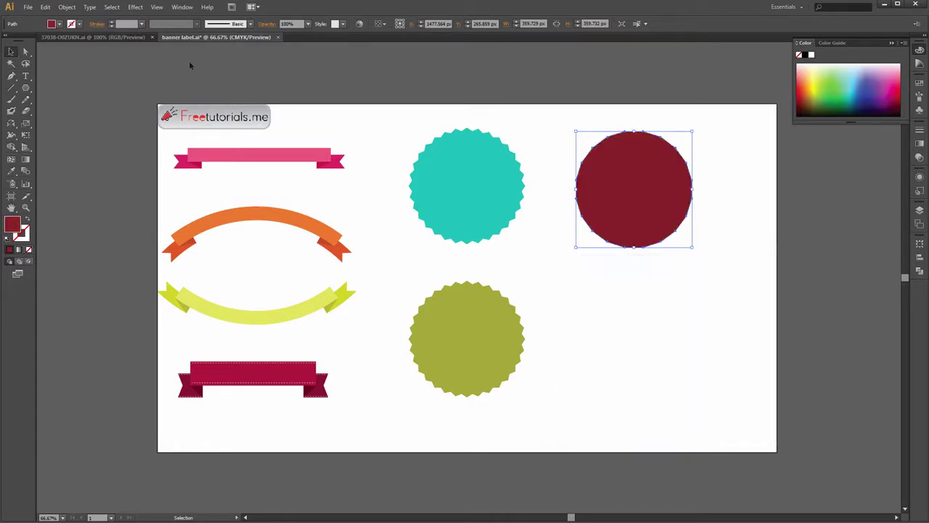
Apply a slight bloat to the dark red polygon with Pucker & Bloat, giving it a scalloped edge.
click(136, 7)
mouse_move(162, 86)
click(273, 98)
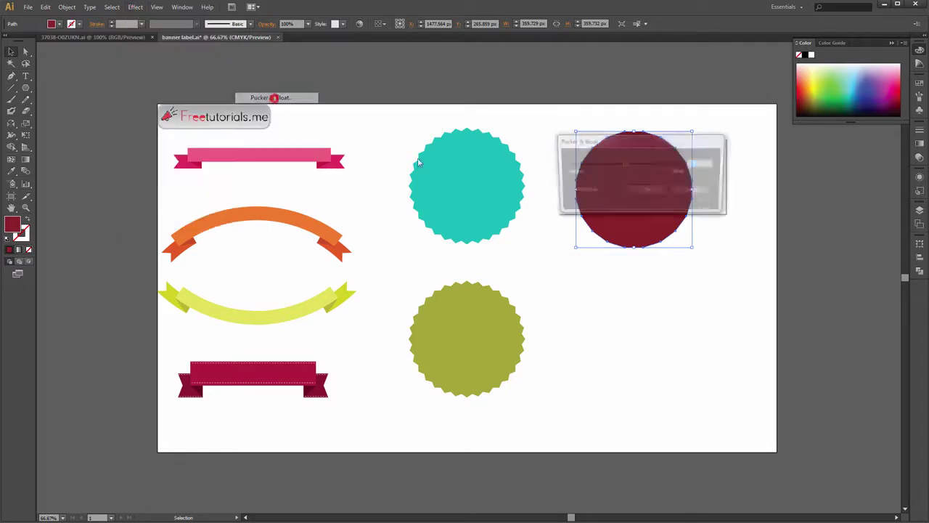
drag(710, 282, 690, 273)
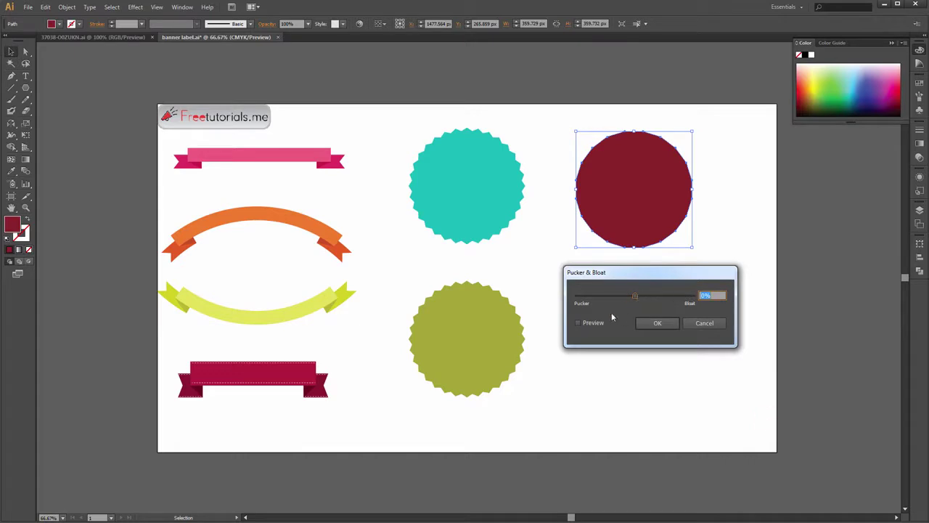
click(579, 323)
drag(635, 296, 645, 300)
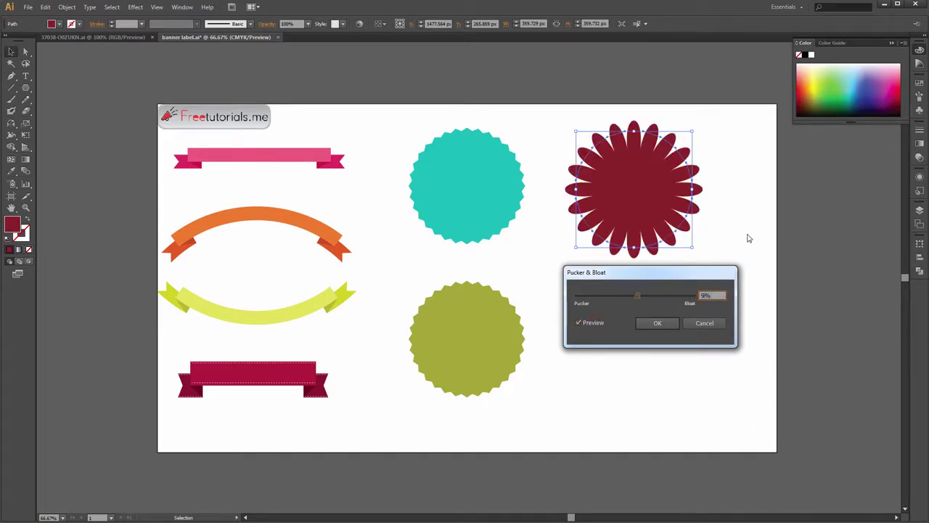
click(656, 324)
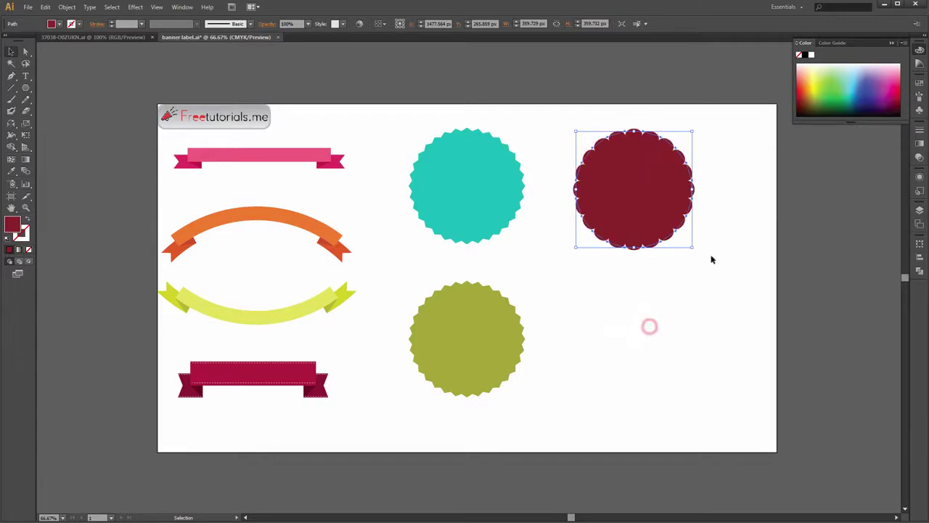
Expand the appearance of the scalloped dark red badge.
click(66, 8)
click(88, 123)
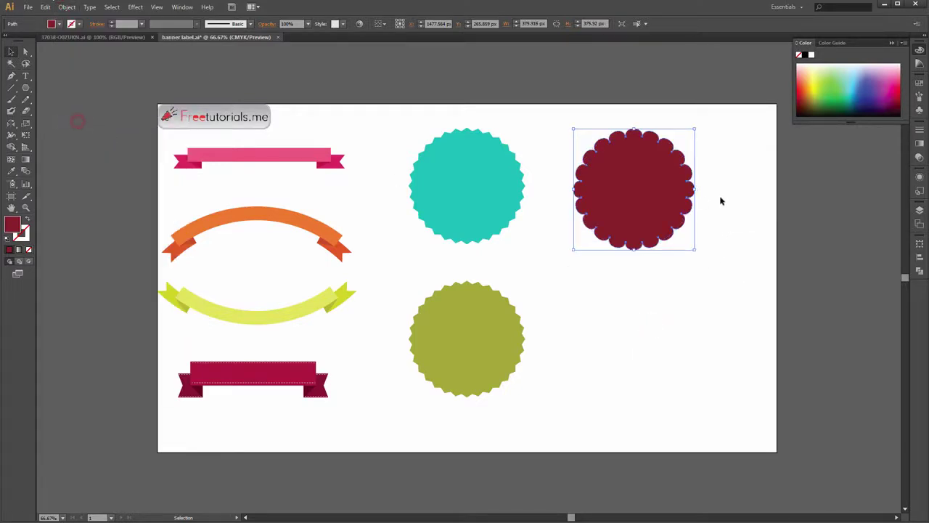
click(720, 198)
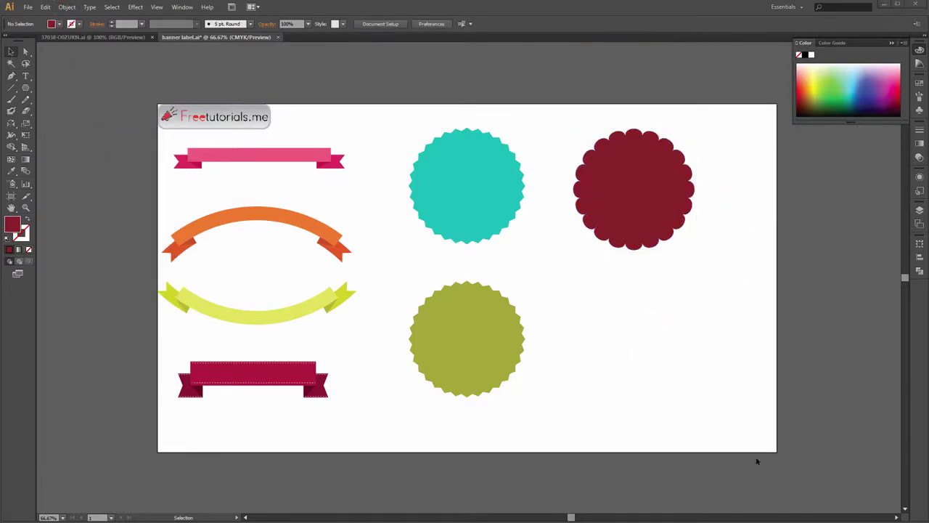
Draw a circle about 295 px in diameter inside the scalloped dark red badge.
click(670, 389)
drag(26, 89, 50, 112)
drag(601, 154, 703, 238)
key(v)
drag(652, 207, 637, 191)
drag(687, 242, 682, 236)
drag(651, 206, 655, 206)
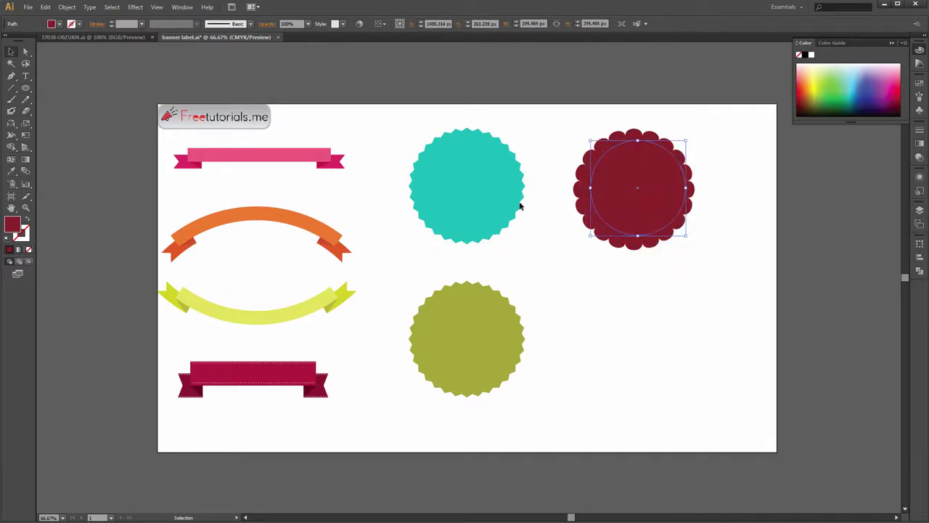
Give the inner circle no fill and a white stroke.
click(27, 220)
double_click(26, 229)
drag(617, 306, 568, 283)
click(801, 291)
click(734, 215)
Align the centers of the white circle and the scalloped badge horizontally and vertically.
drag(548, 131, 736, 251)
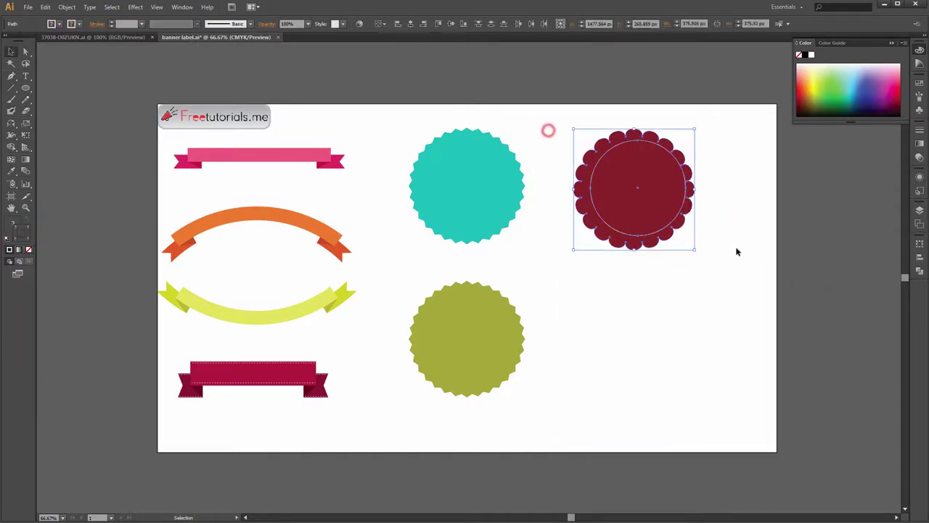
click(182, 8)
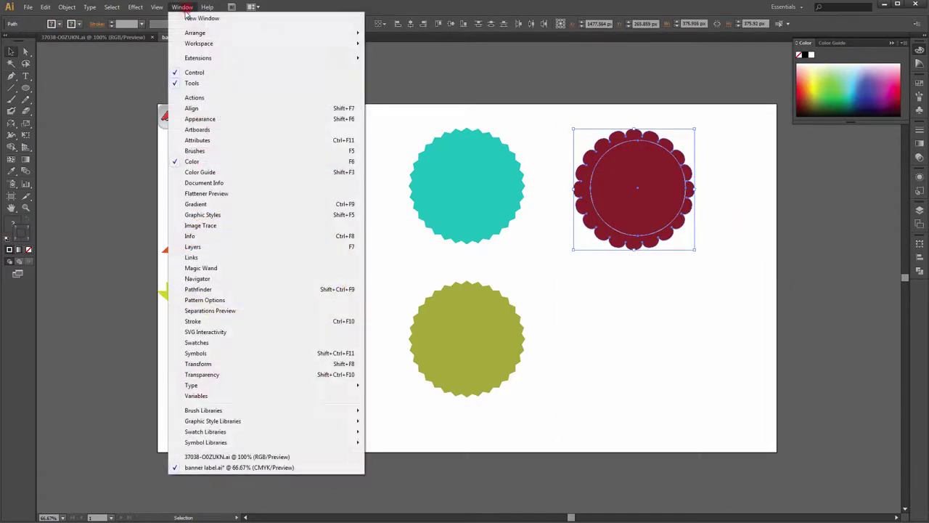
click(192, 108)
click(824, 259)
click(883, 260)
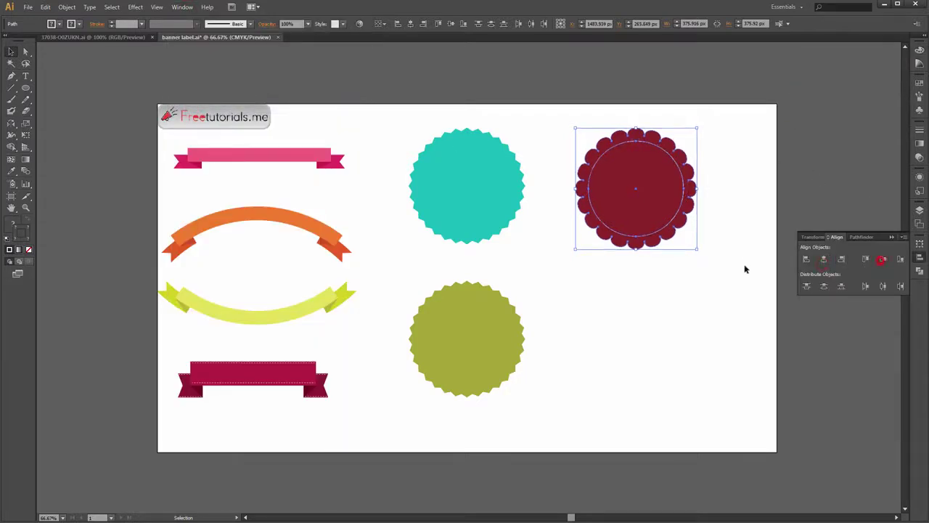
click(744, 267)
Turn the inner circle's white 1 px stroke into a dashed line.
click(683, 207)
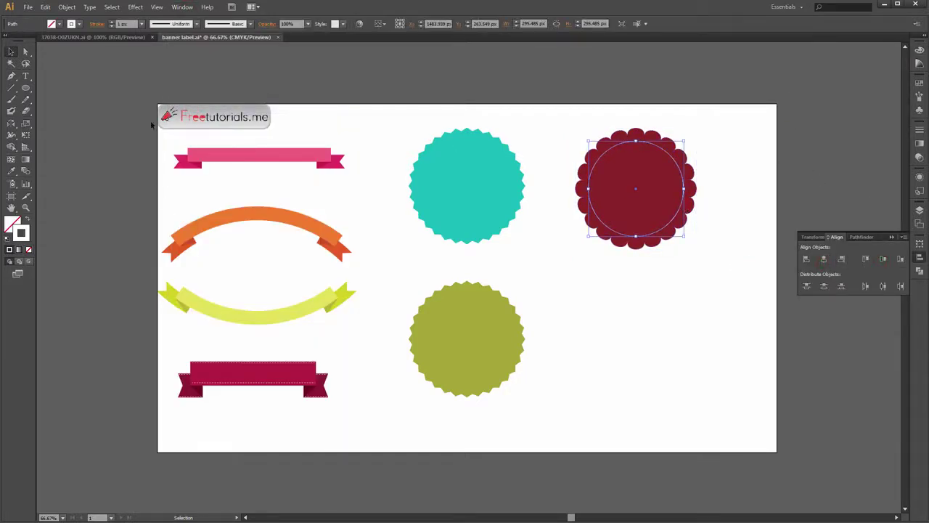
click(90, 23)
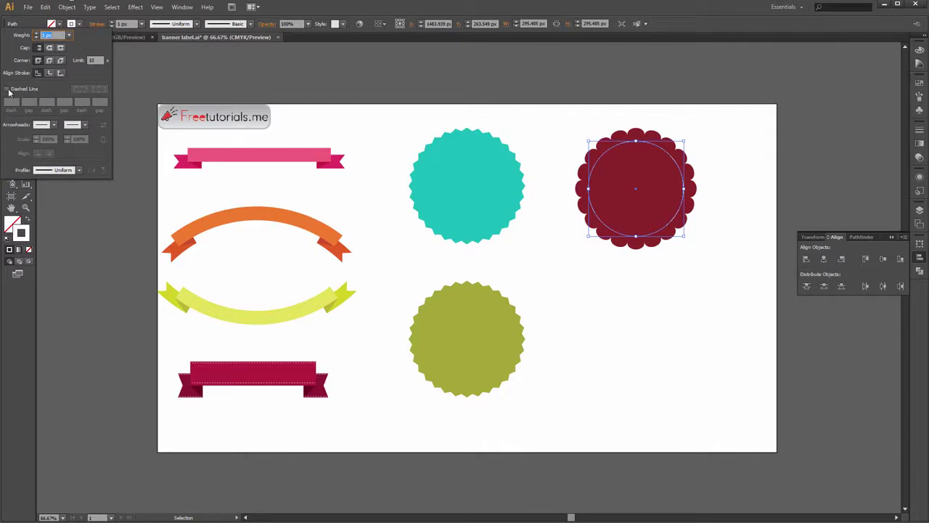
click(8, 89)
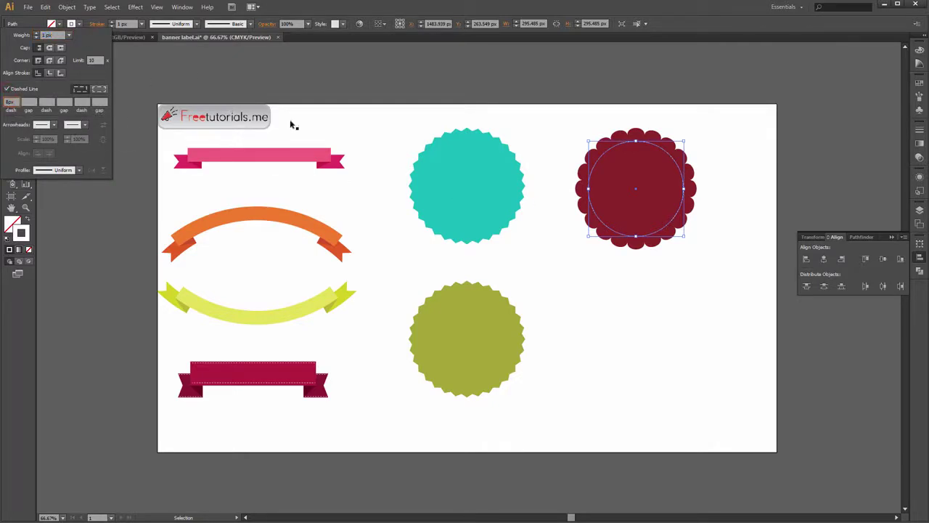
click(658, 290)
click(720, 237)
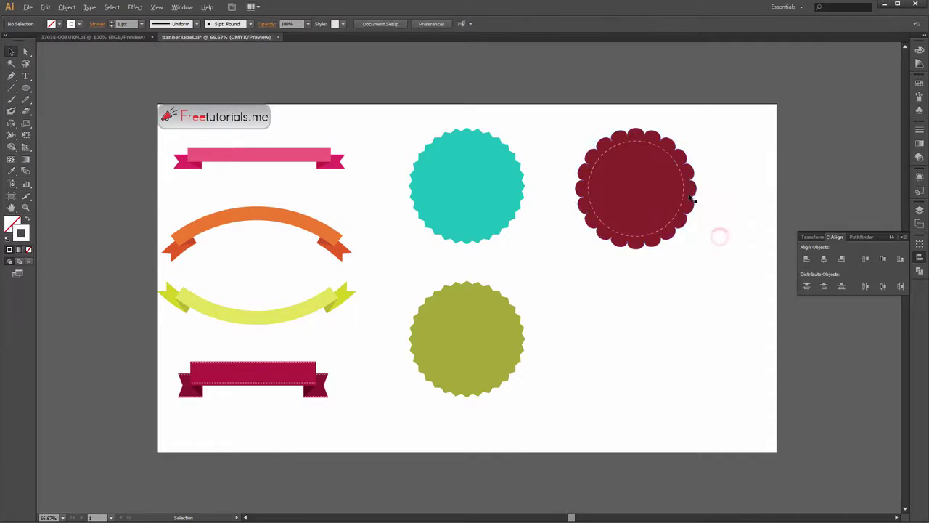
scroll(689, 196, up, 2)
scroll(689, 196, down, 2)
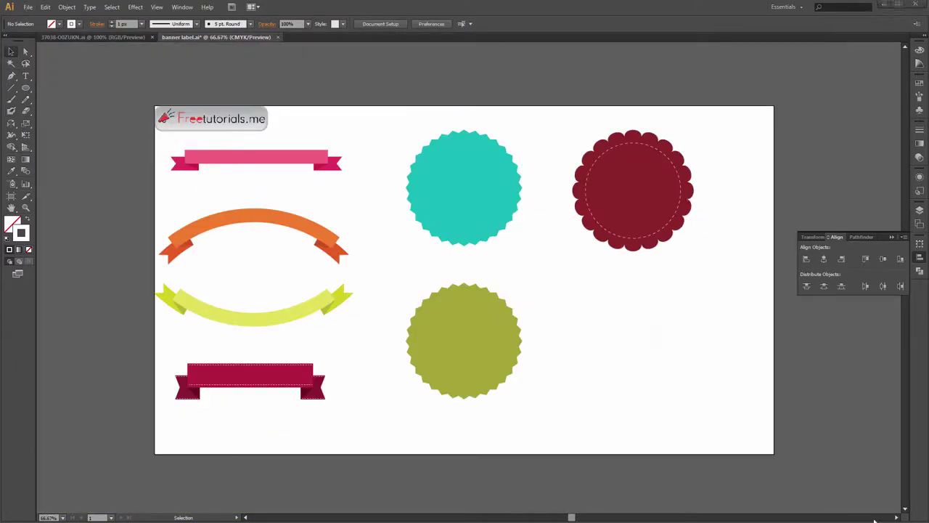
Draw a rectangle about 336 by 187 px below the scalloped badge and swap its fill and stroke to get a white fill.
drag(26, 91, 78, 91)
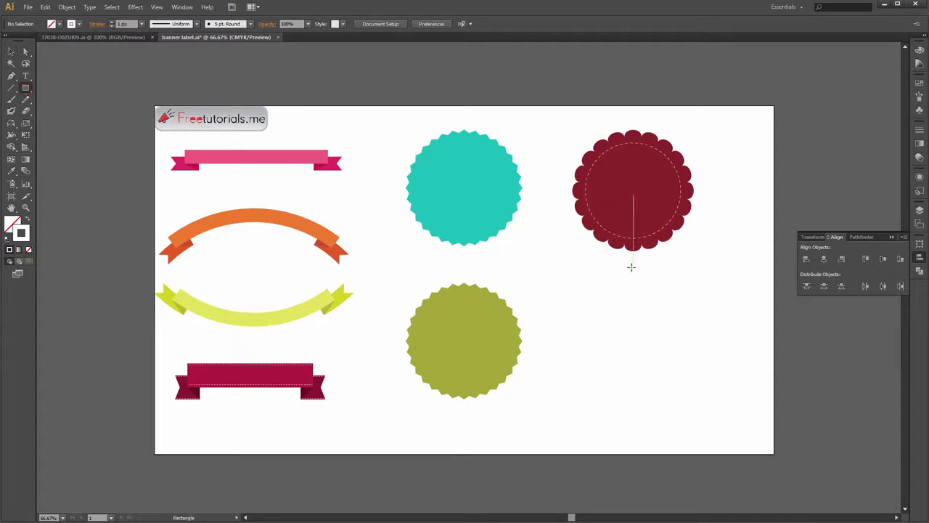
drag(585, 271, 693, 331)
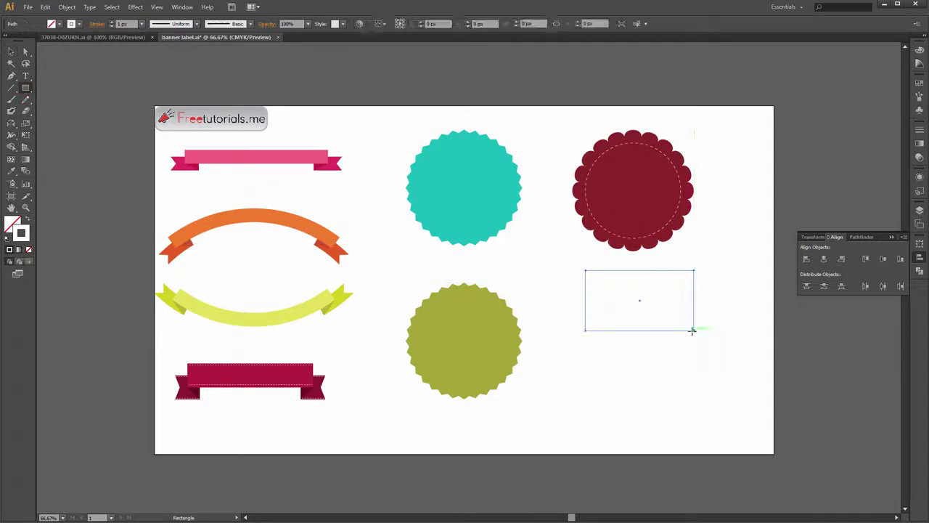
click(28, 220)
Fill the new rectangle with orange, RGB 243, 115, 33.
double_click(12, 224)
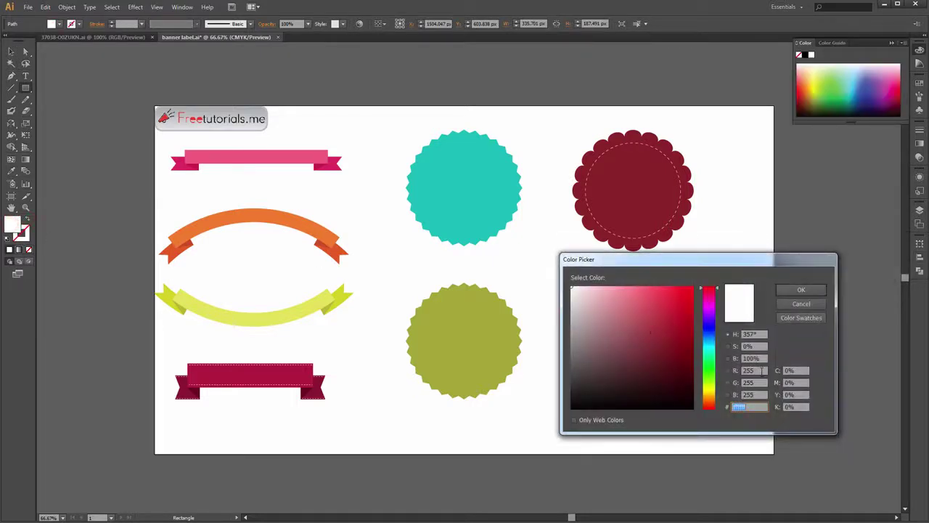
click(761, 370)
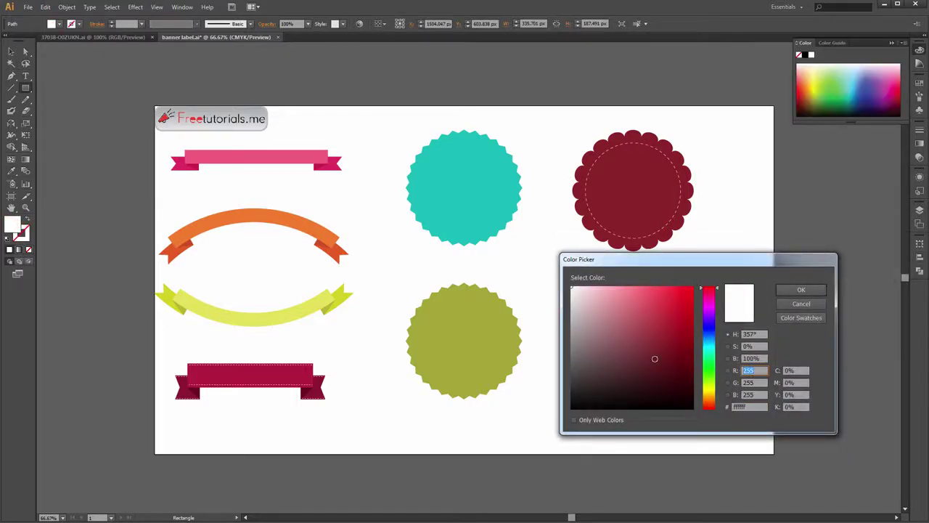
text(243)
key(Tab)
text(115)
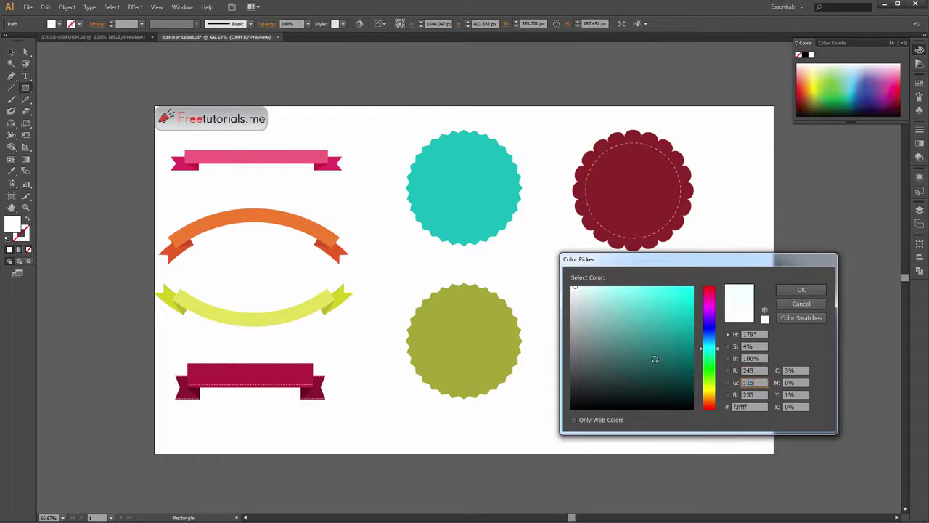
key(Tab)
text(33)
key(Return)
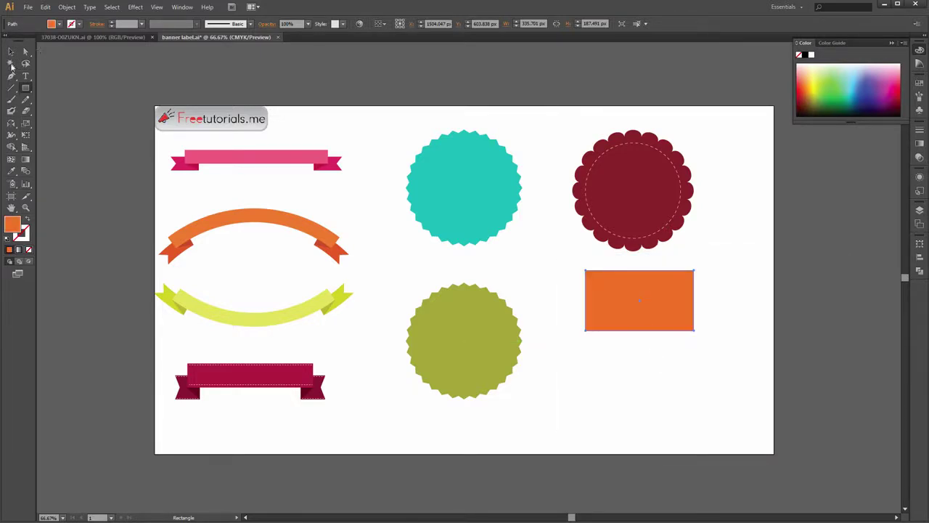
Add an anchor point midway along the orange rectangle's bottom edge, pull it down into a point, and narrow the shape to about 294 px.
drag(11, 79, 35, 88)
scroll(662, 296, up, 3)
drag(622, 381, 599, 321)
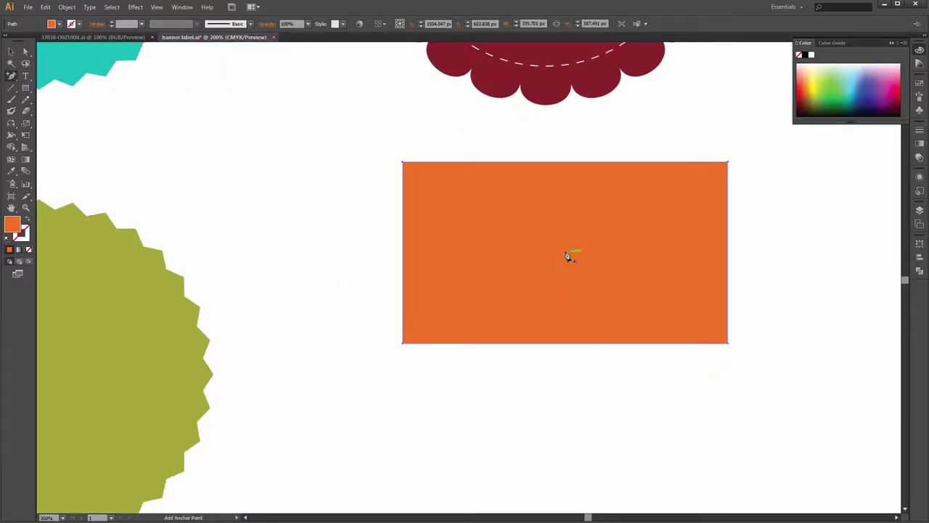
click(574, 343)
scroll(608, 315, down, 1)
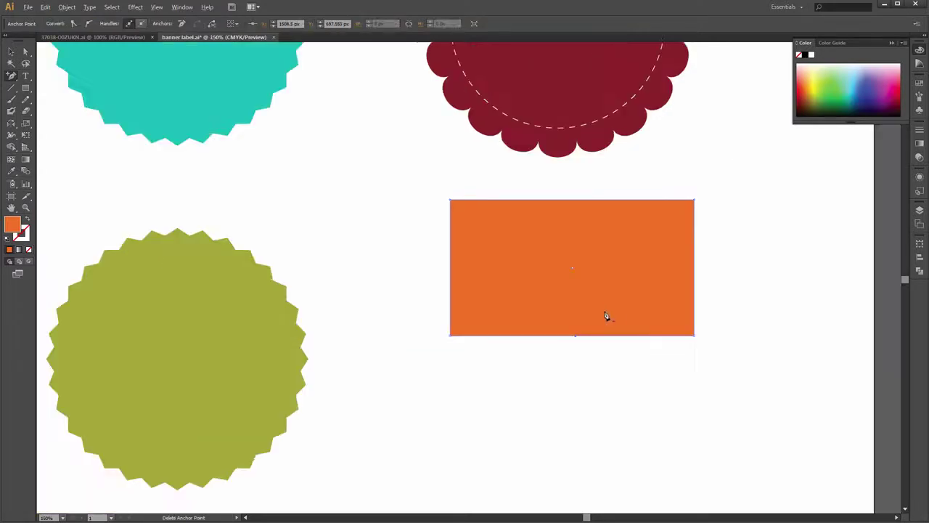
drag(608, 315, 615, 305)
key(a)
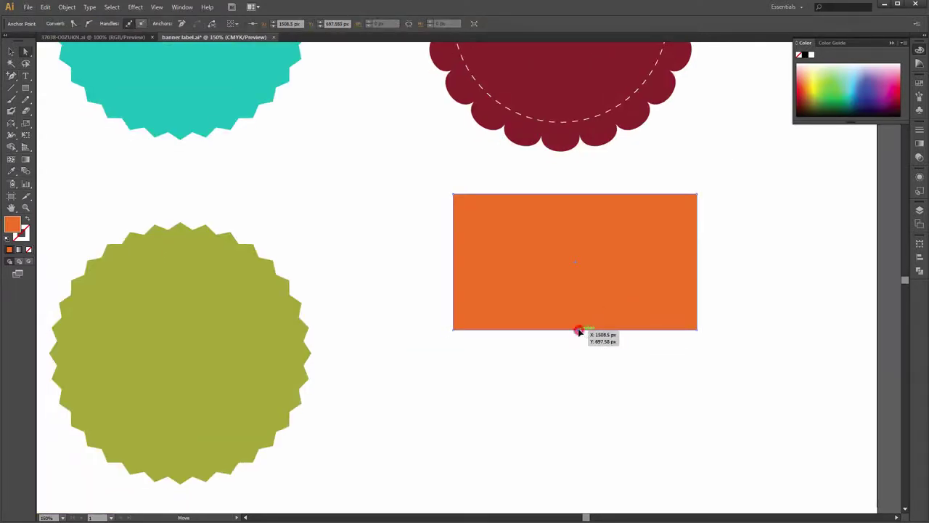
drag(579, 330, 584, 488)
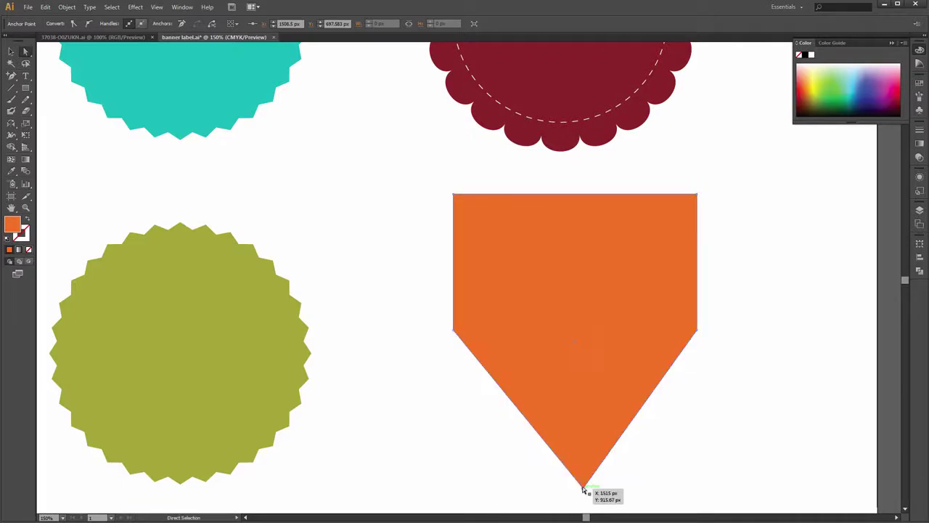
scroll(585, 356, down, 1)
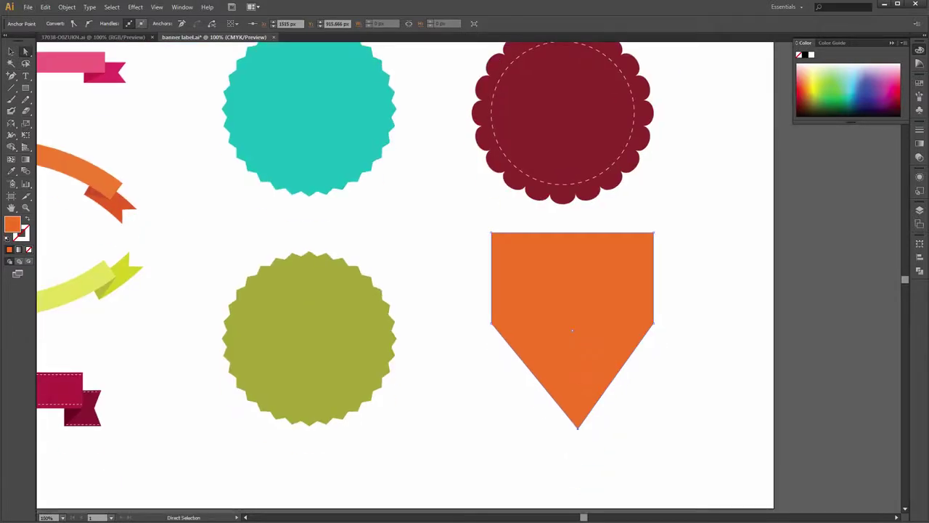
click(684, 407)
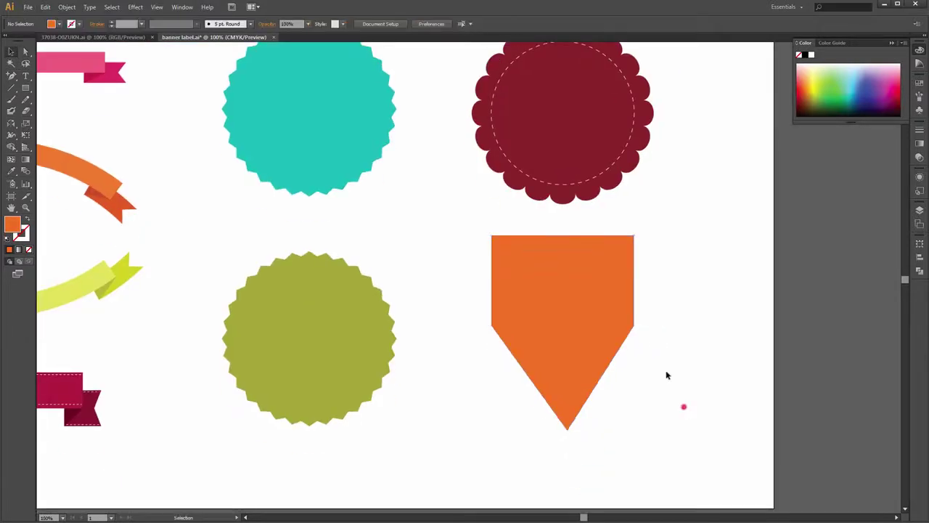
Apply a vertical Bulge warp to the orange shape with 30% bend and 15% vertical distortion.
click(605, 334)
click(135, 8)
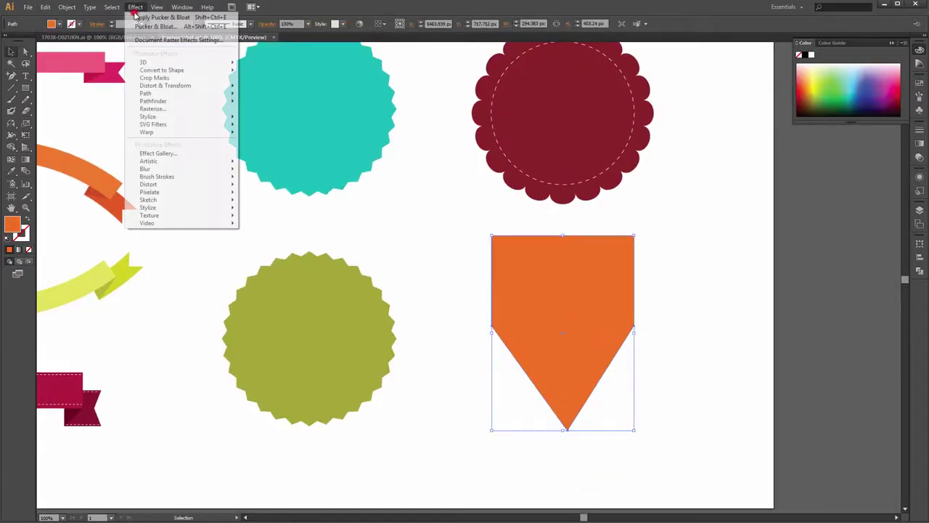
click(142, 132)
click(260, 178)
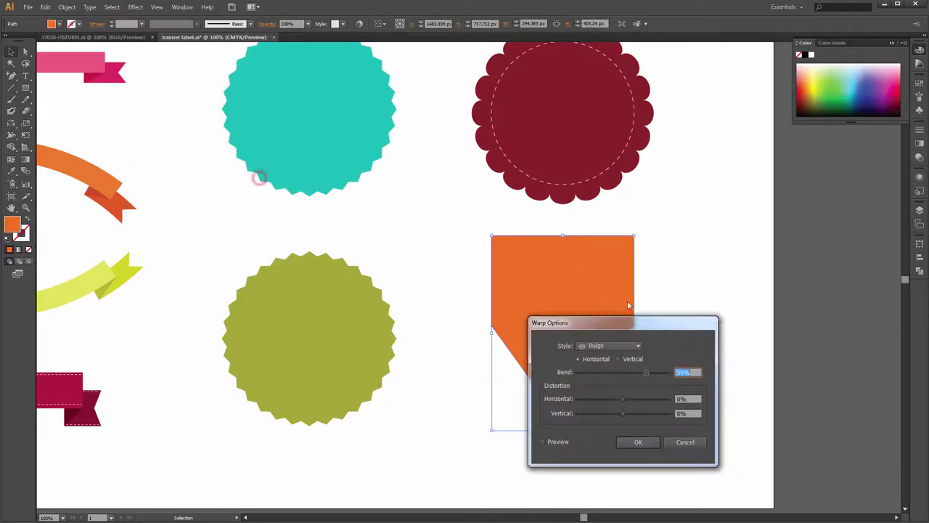
drag(646, 331, 804, 274)
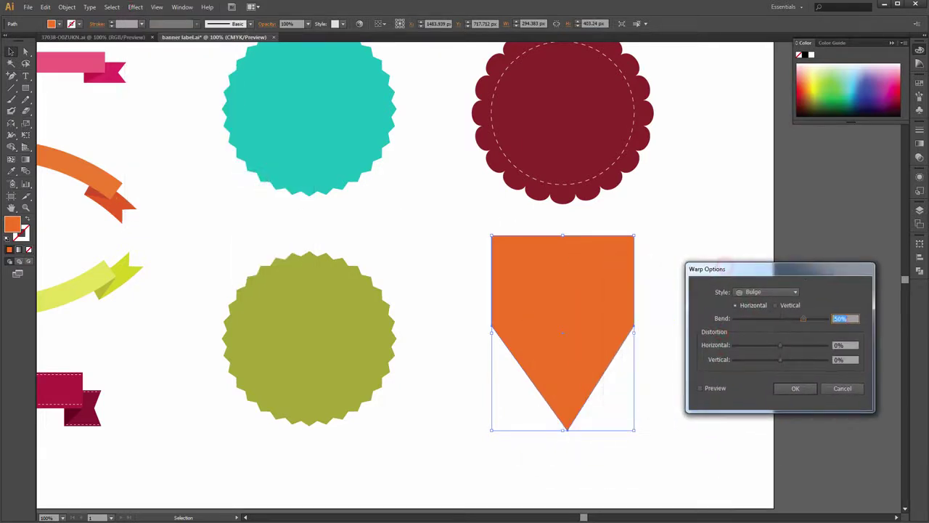
click(775, 306)
text(30)
key(Tab)
key(Tab)
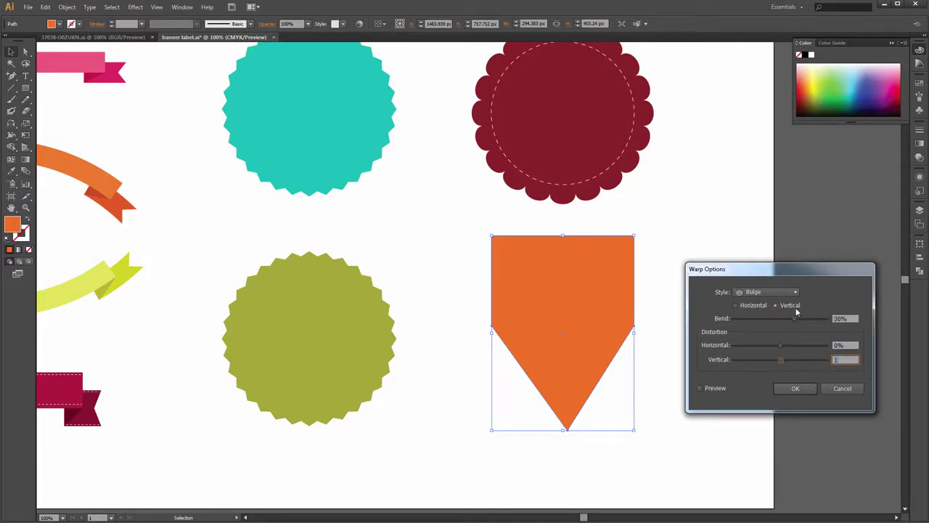
click(710, 390)
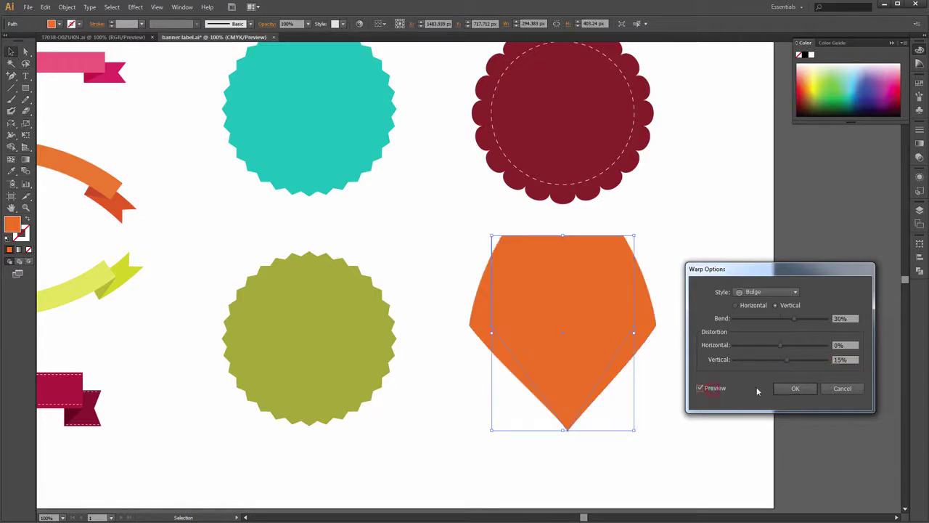
click(794, 389)
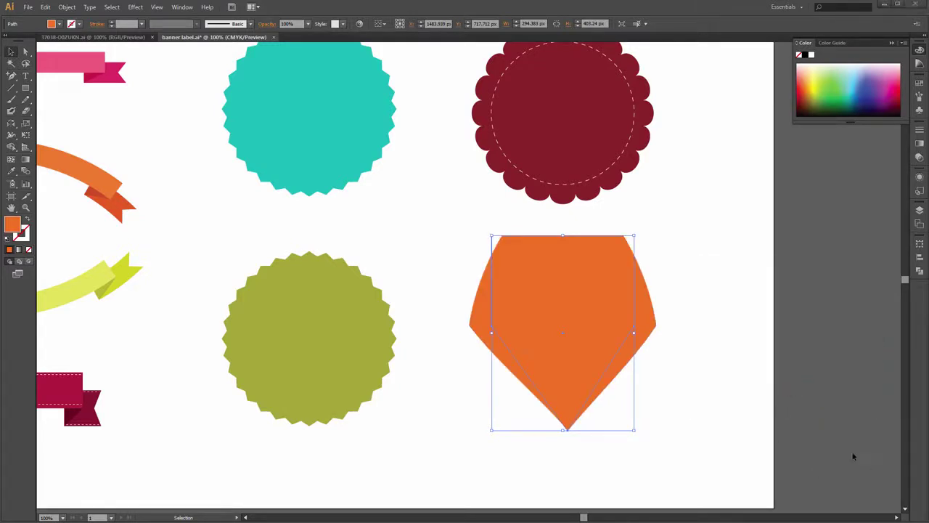
Expand the appearance of the warped orange shape.
click(67, 7)
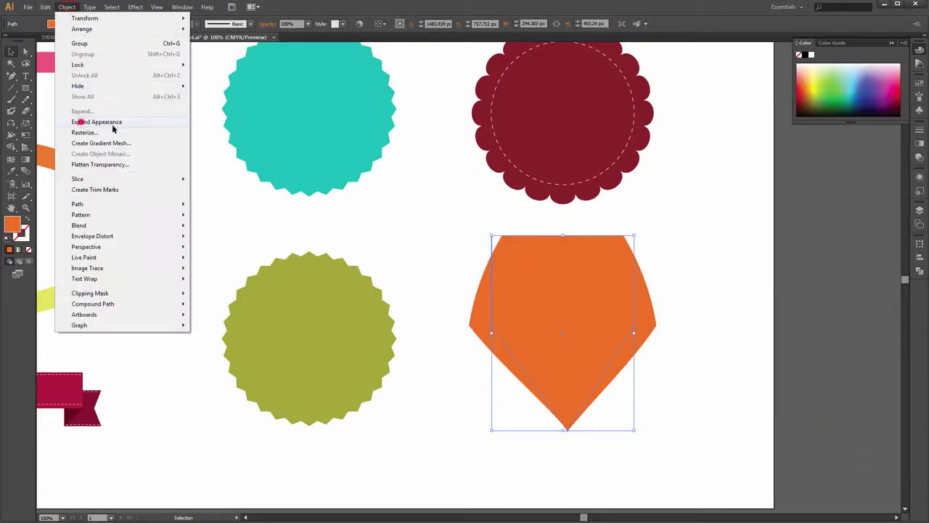
click(80, 122)
click(676, 190)
Duplicate the stitched dark red ribbon onto the lower part of the orange shape and bring the copy to the front.
scroll(424, 284, down, 1)
drag(323, 277, 387, 259)
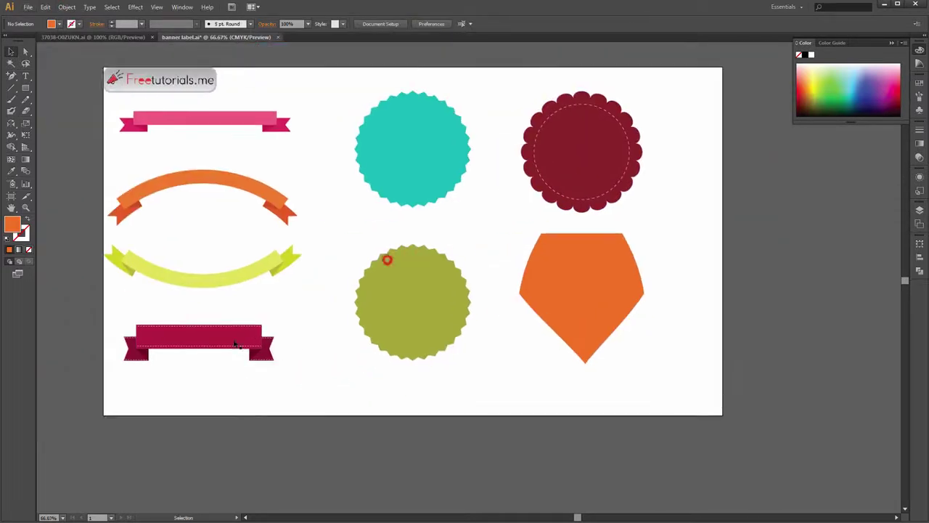
click(184, 340)
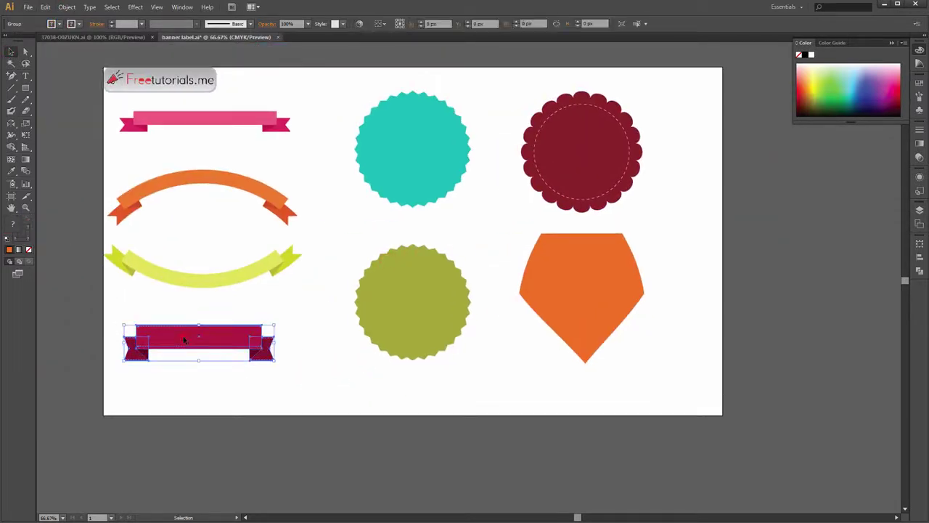
drag(189, 339, 566, 318)
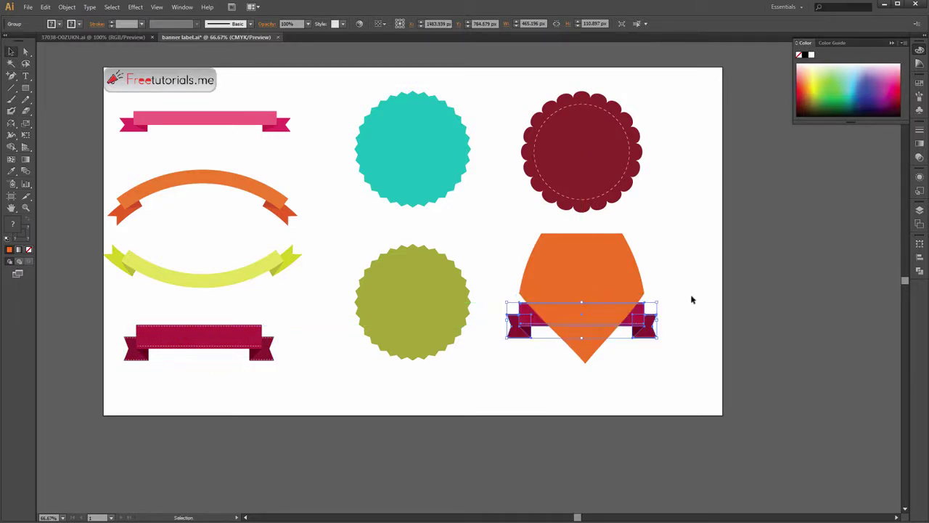
right_click(639, 317)
mouse_move(675, 400)
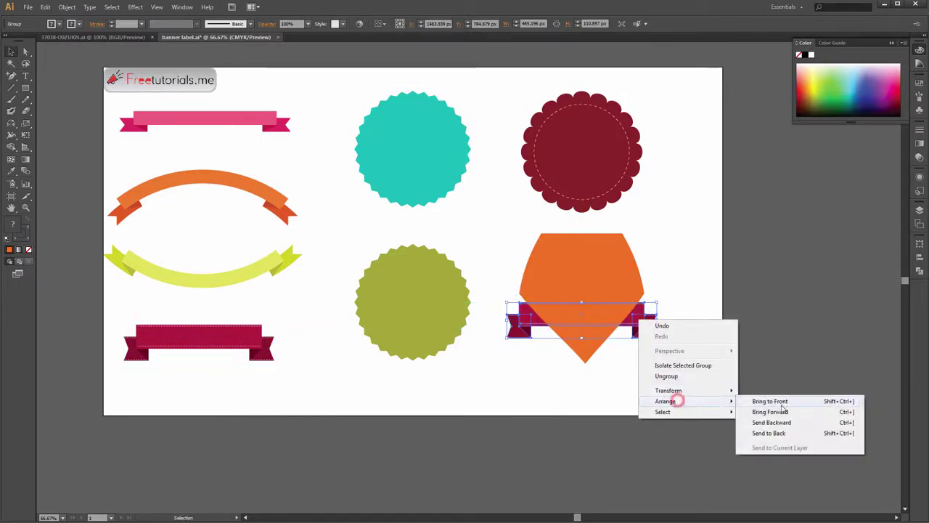
click(781, 404)
click(673, 350)
Flip the ribbon copy vertically and resize it to about 437 by 106 px across the orange shape.
click(589, 320)
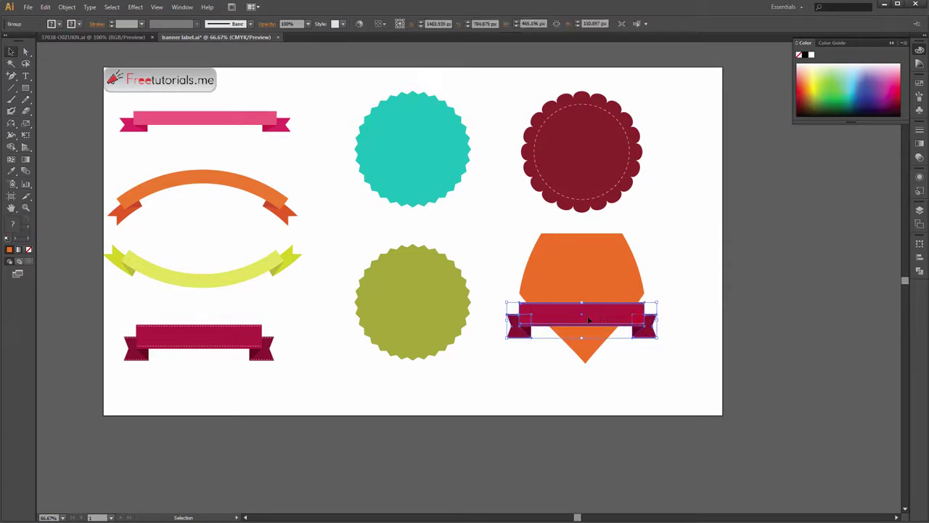
drag(582, 300, 593, 331)
drag(656, 321, 627, 323)
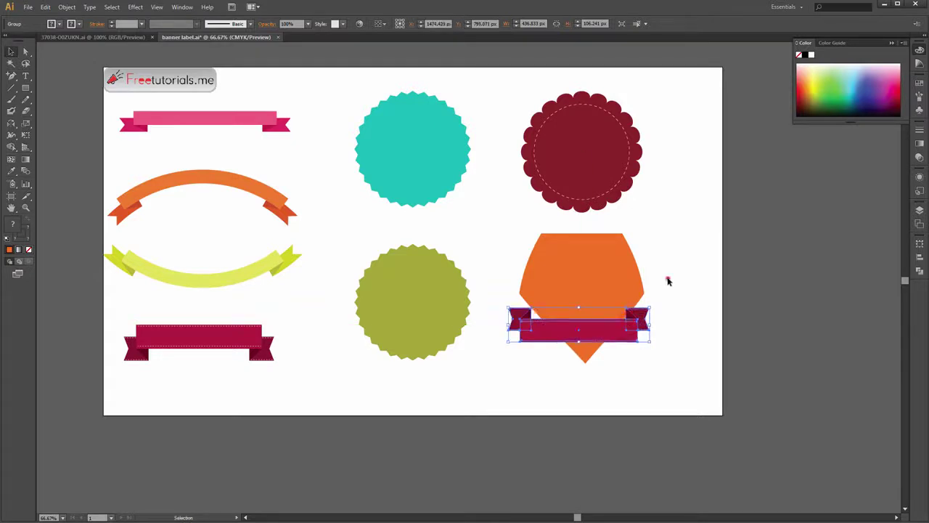
click(668, 279)
Align the horizontal centers of the orange shape and the flipped ribbon.
click(603, 280)
shift+click(559, 327)
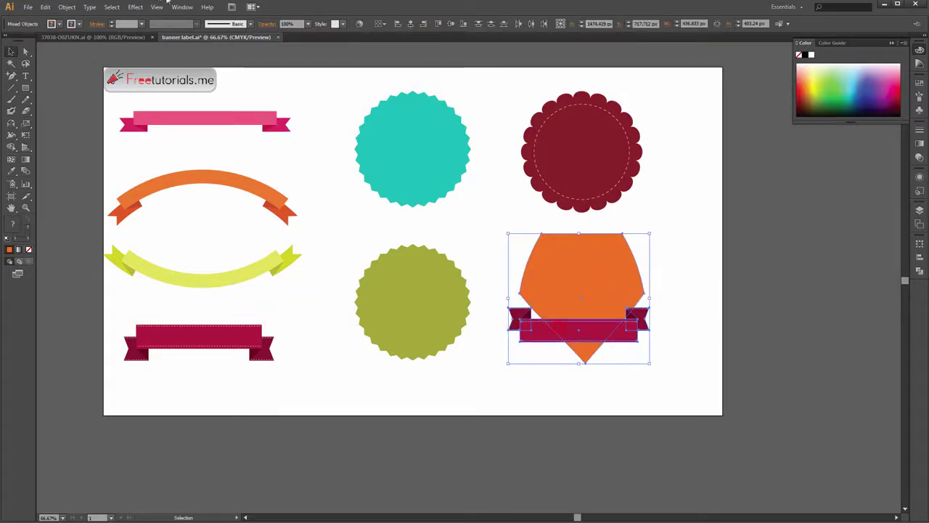
click(183, 7)
click(193, 117)
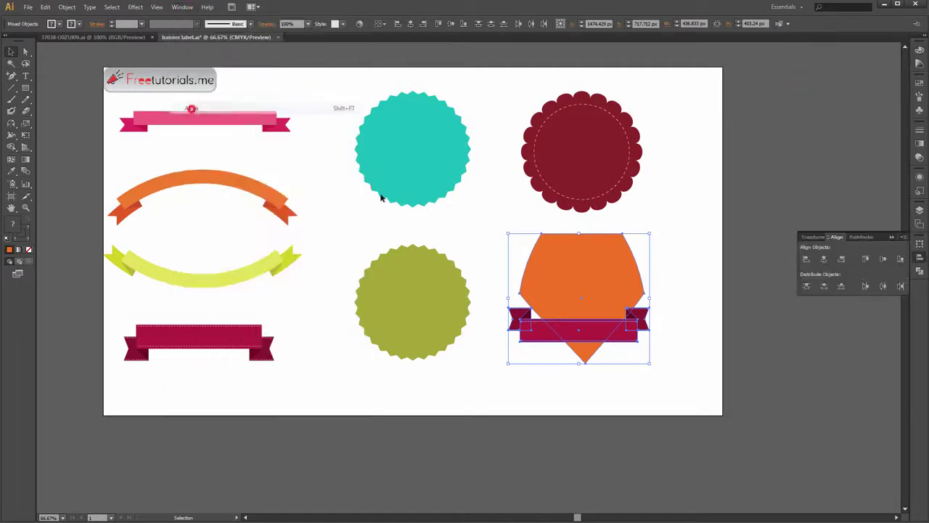
click(826, 259)
click(723, 311)
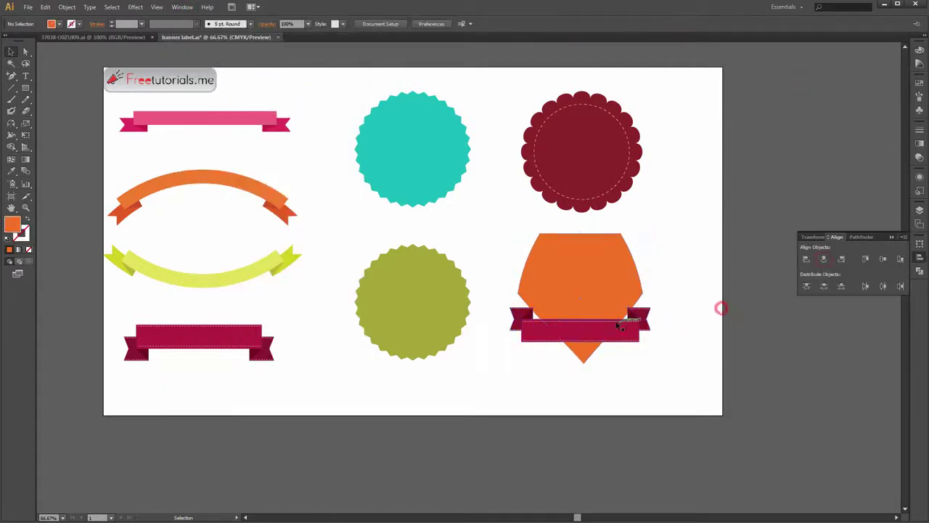
Nudge the flipped ribbon slightly upward on the orange shape.
click(621, 324)
key(Up)
key(Up)
key(Up)
key(Up)
key(Up)
key(Up)
key(Up)
key(Up)
key(Up)
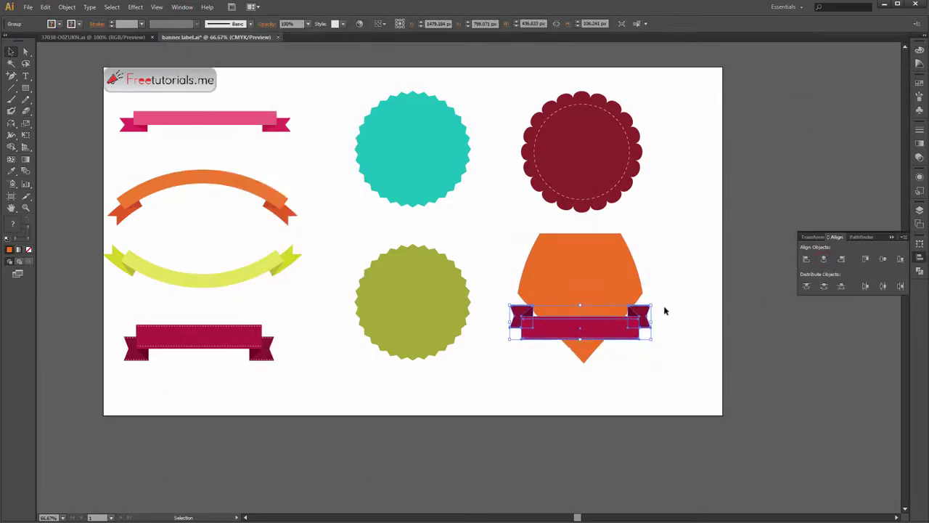
key(Up)
key(Up)
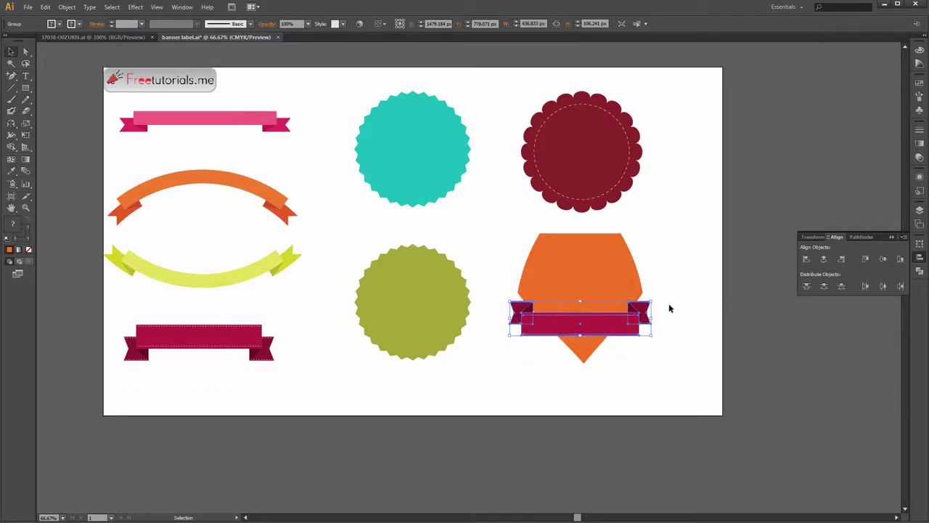
key(Up)
click(670, 295)
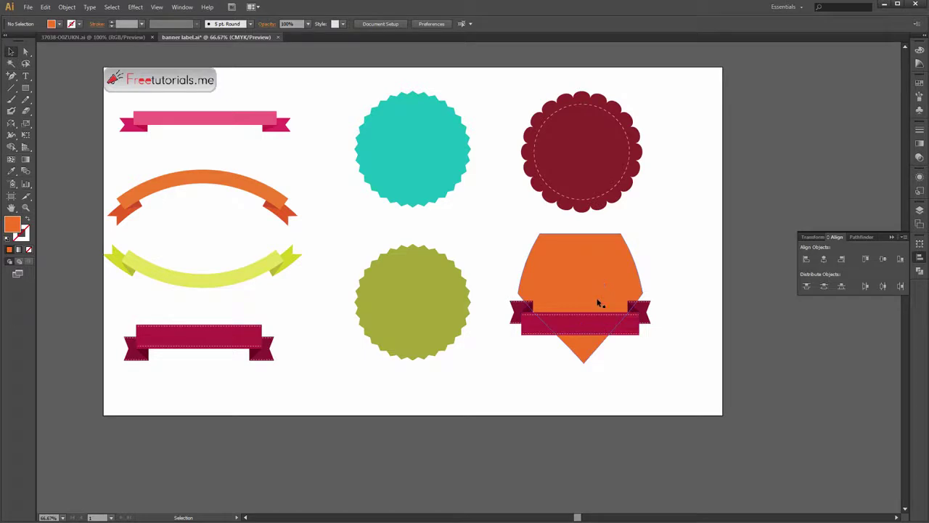
Ungroup the flipped ribbon and send its two tail pieces behind the orange shape.
right_click(592, 330)
click(617, 379)
click(687, 276)
click(519, 309)
scroll(519, 309, up, 1)
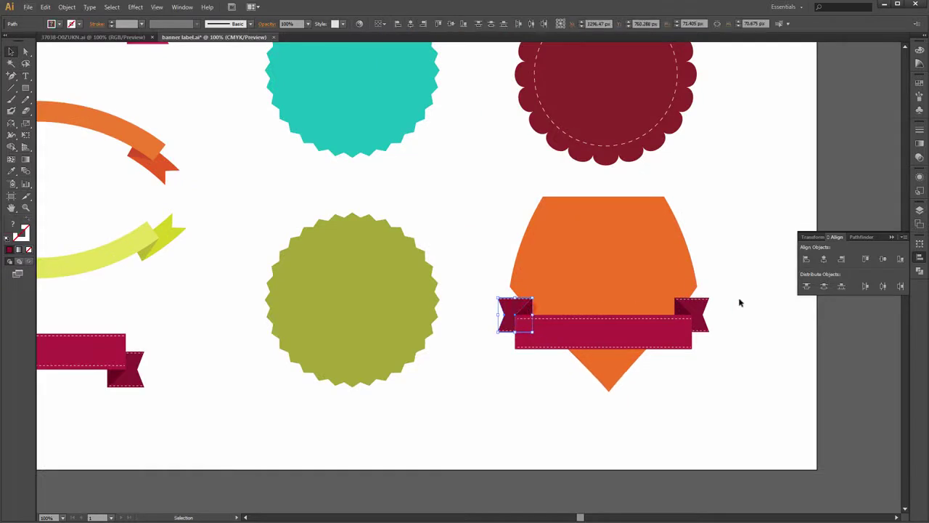
shift+click(706, 307)
right_click(658, 299)
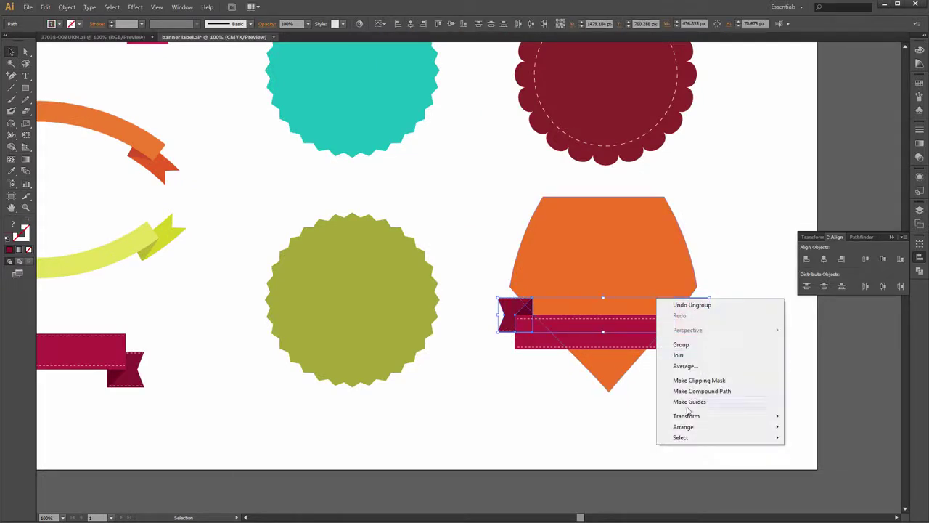
mouse_move(707, 434)
click(813, 459)
click(770, 389)
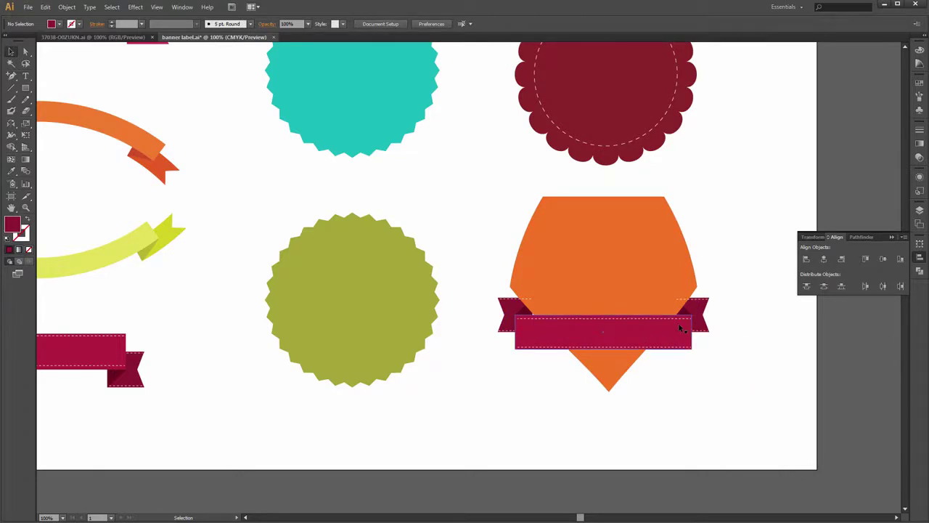
Nudge the orange shape down slightly.
click(635, 289)
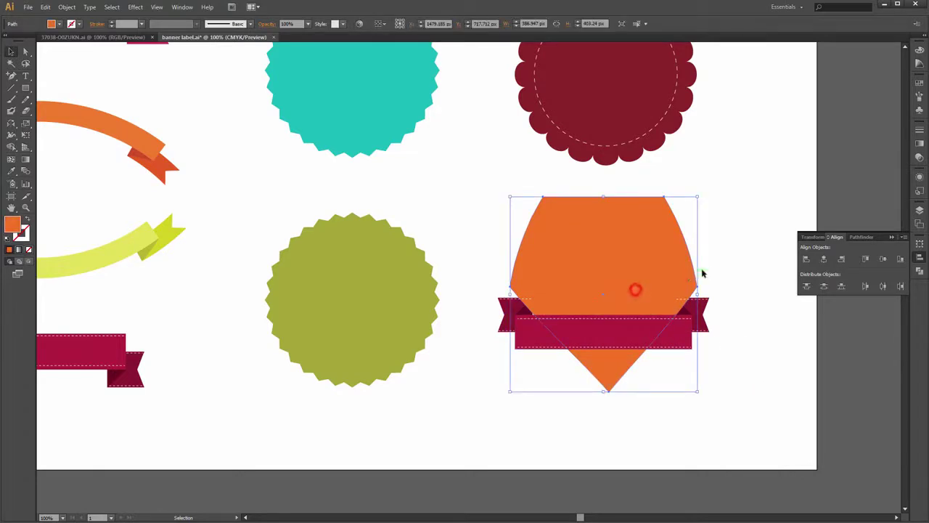
click(768, 279)
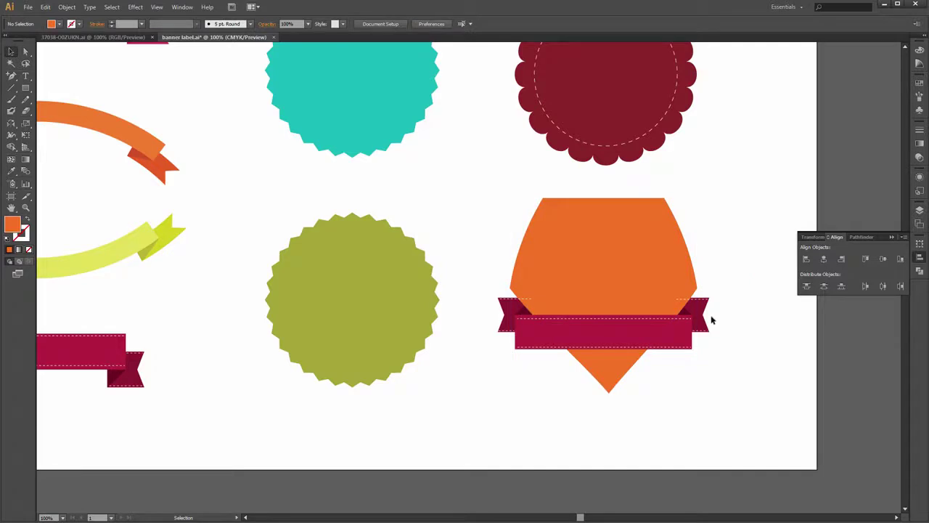
Try sending only the upper stitch lines of both ribbon tails behind the orange shape.
scroll(709, 314, up, 3)
click(710, 282)
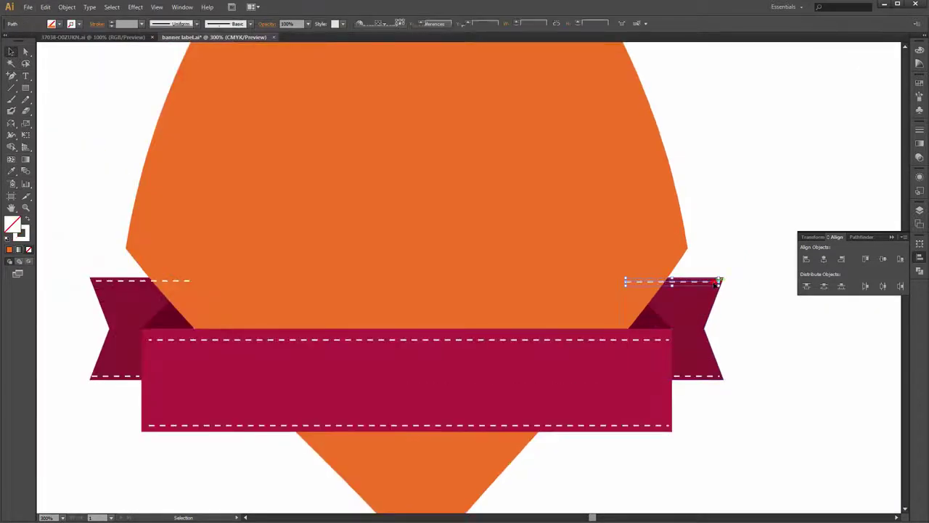
shift+click(133, 281)
right_click(134, 282)
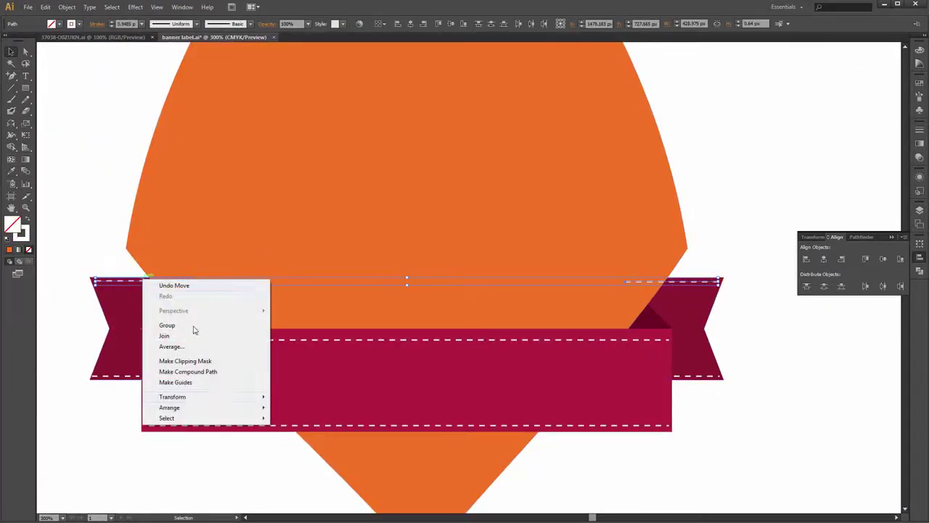
mouse_move(189, 408)
click(351, 439)
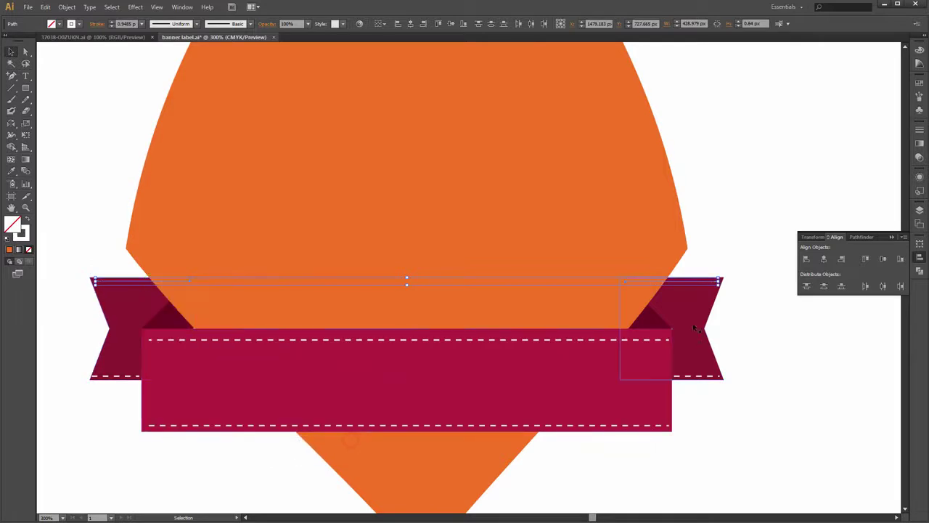
right_click(680, 279)
mouse_move(716, 409)
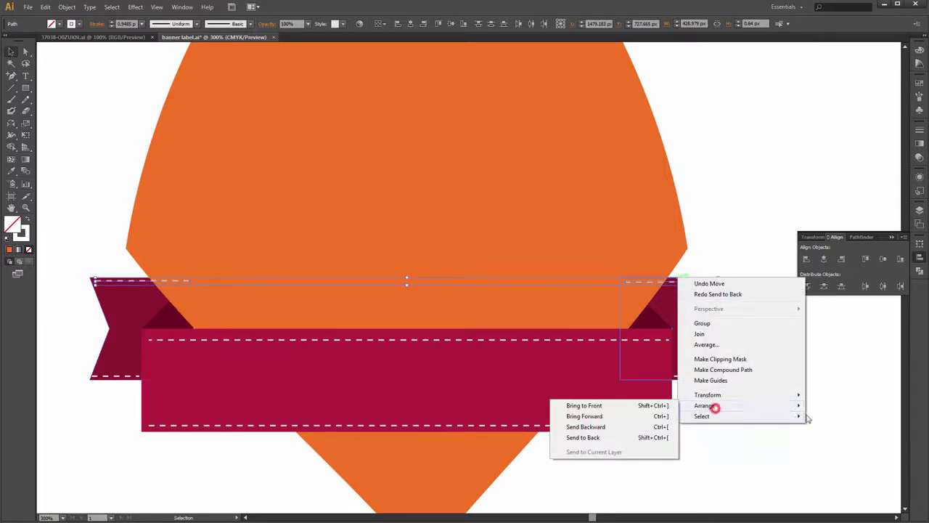
click(629, 429)
click(735, 409)
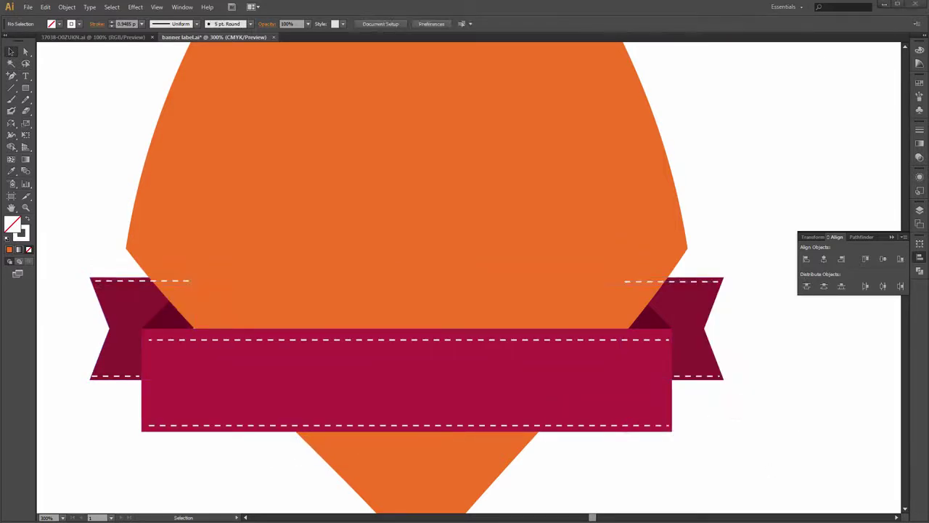
Send the right ribbon tail together with its upper stitch line to the back, behind the orange shape.
click(640, 282)
shift+click(692, 299)
right_click(693, 299)
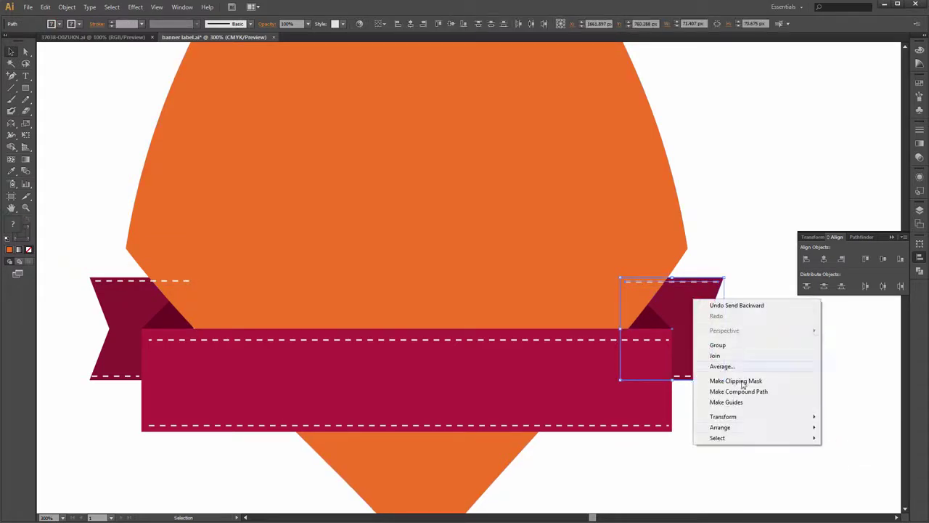
mouse_move(743, 427)
click(656, 460)
click(718, 453)
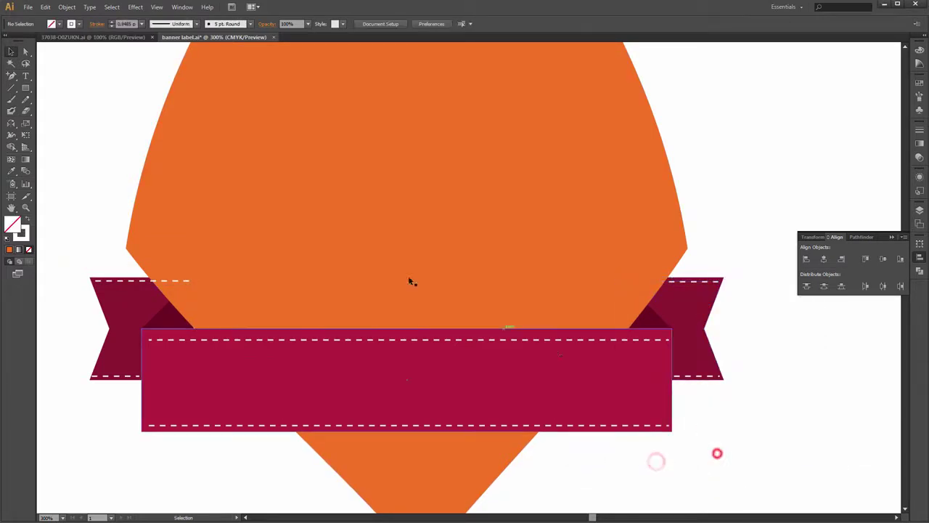
Send the left ribbon tail together with its upper stitch line to the back, behind the orange shape.
drag(277, 261, 371, 248)
click(231, 267)
shift+click(216, 291)
right_click(216, 291)
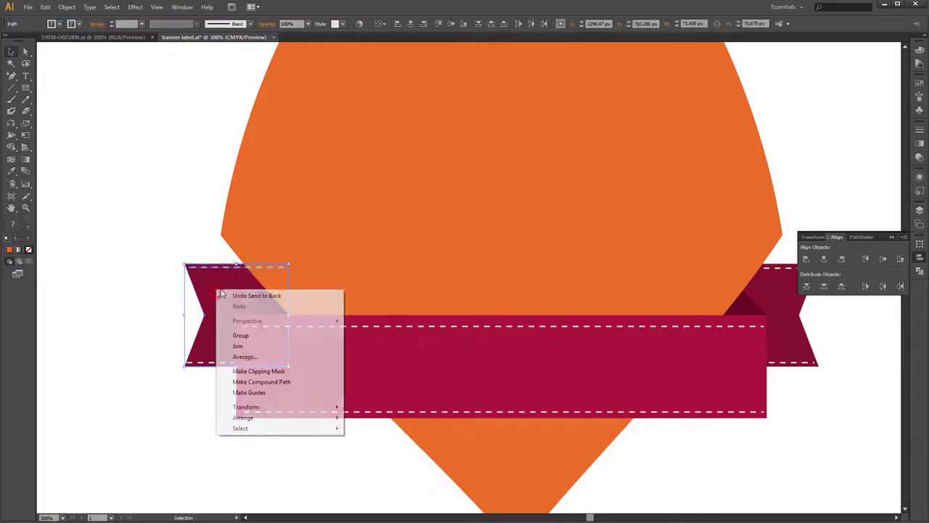
mouse_move(239, 417)
click(367, 453)
click(808, 391)
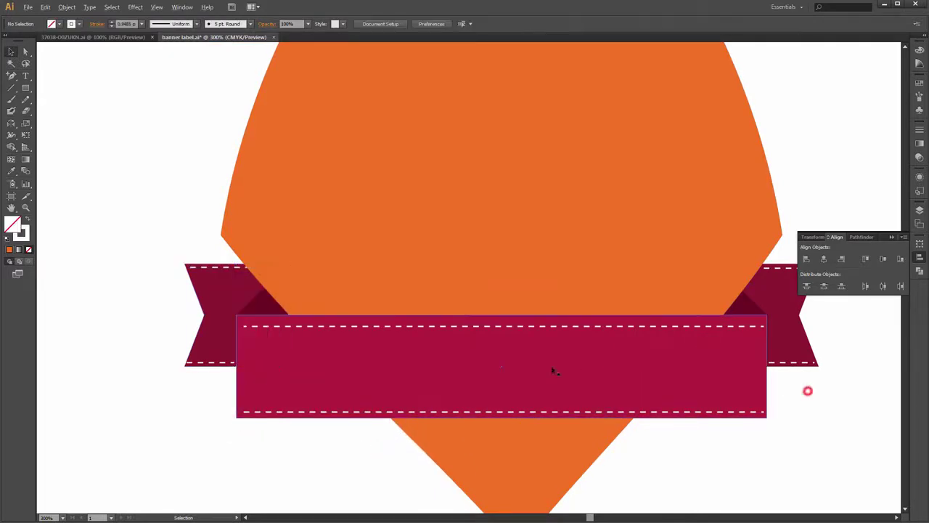
Review the shield label and the overall layout of banners and badges on the artboard.
scroll(552, 368, down, 3)
mouse_move(693, 289)
mouse_down()
mouse_move(655, 272)
mouse_move(682, 257)
mouse_move(692, 284)
mouse_move(720, 294)
mouse_move(709, 291)
mouse_up()
scroll(629, 280, down, 1)
scroll(618, 261, down, 1)
scroll(693, 283, up, 1)
click(823, 469)
scroll(589, 433, down, 1)
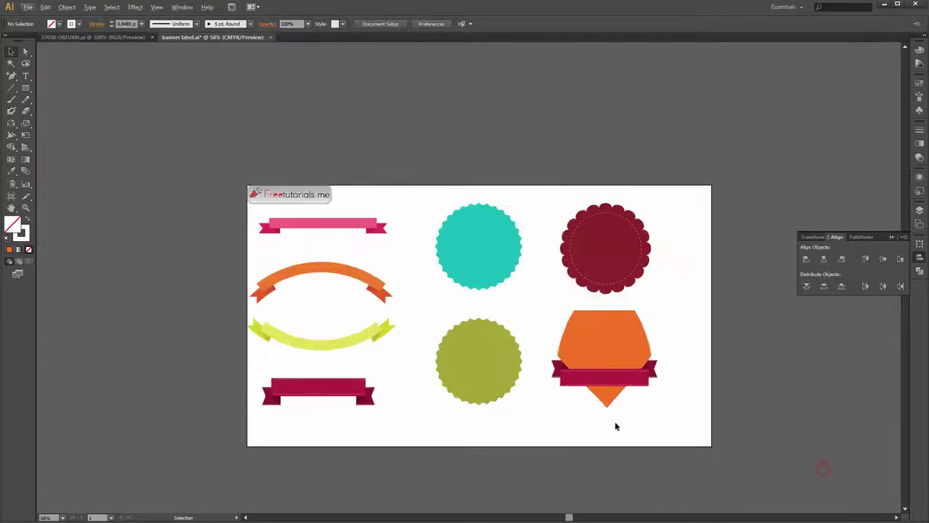
drag(629, 419, 613, 383)
scroll(641, 387, up, 1)
drag(538, 372, 620, 372)
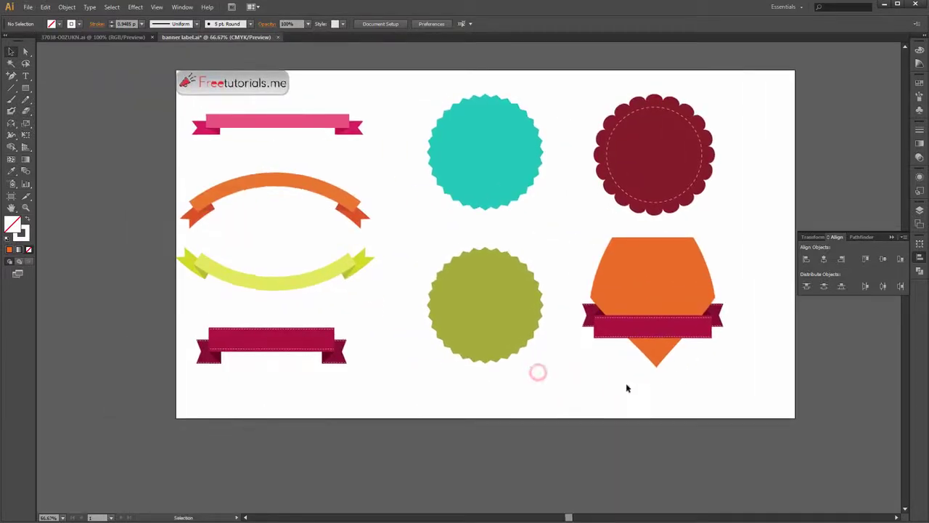
Place a copy of the olive badge at the right edge of the artboard, beside the maroon badge.
drag(486, 315, 395, 416)
drag(386, 420, 692, 197)
scroll(649, 214, up, 2)
click(629, 167)
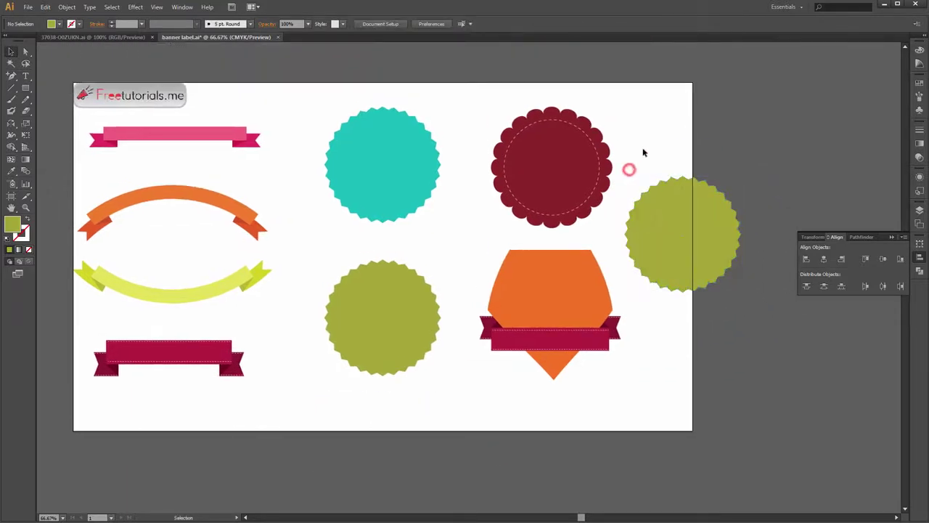
Shift the teal, olive and maroon badges and the shield label left, closer to the ribbon banners.
drag(313, 108, 464, 216)
drag(417, 189, 362, 181)
scroll(340, 286, left, 1)
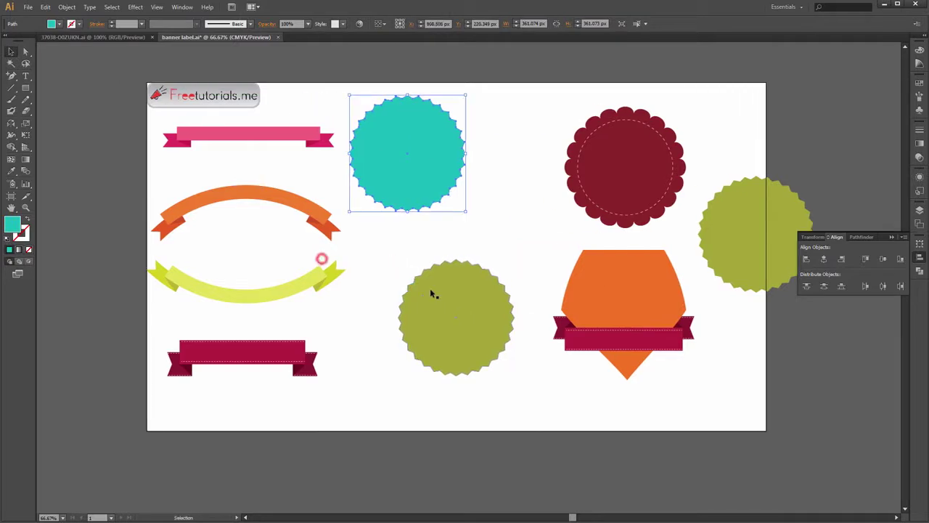
drag(417, 161, 432, 162)
drag(480, 326, 418, 333)
click(523, 233)
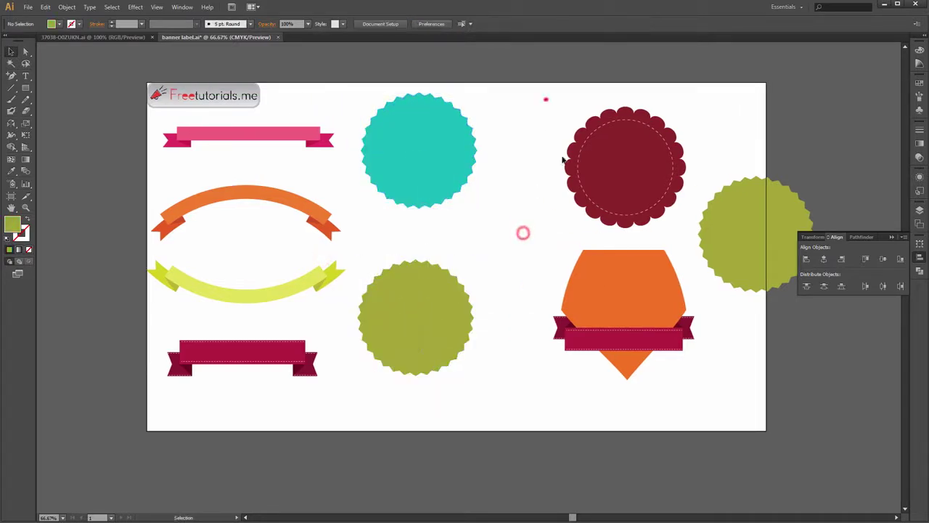
drag(546, 99, 622, 387)
drag(655, 179, 555, 180)
Lower the teal badge to line up with the maroon badge and raise the olive badge beneath it.
click(439, 176)
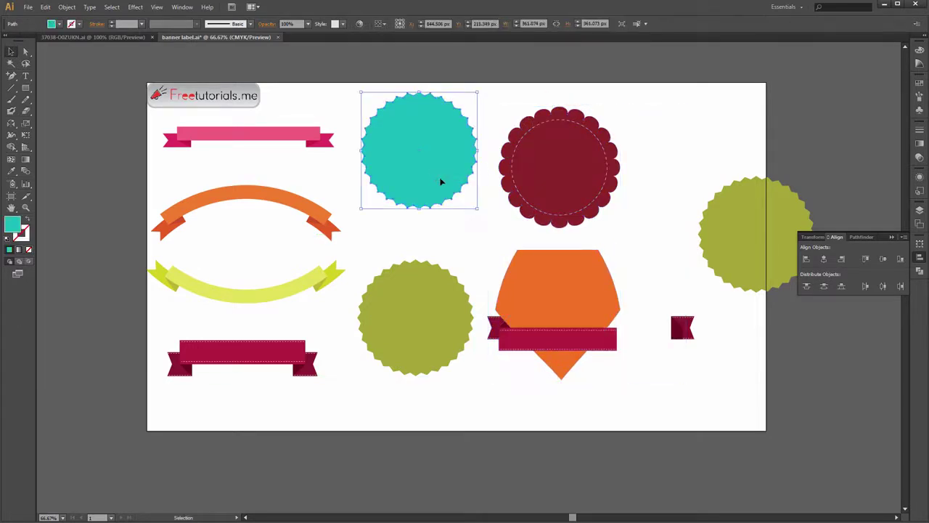
key(Down)
key(Down)
key(Down)
key(Down)
key(Down)
key(Down)
key(Down)
key(Down)
key(Down)
key(Down)
key(Down)
key(Down)
key(Down)
key(Down)
key(Down)
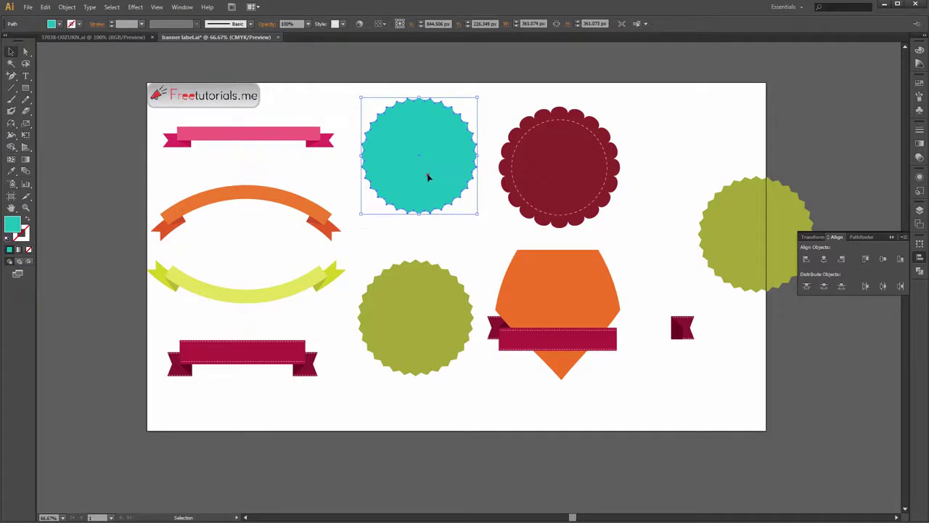
drag(429, 177, 428, 197)
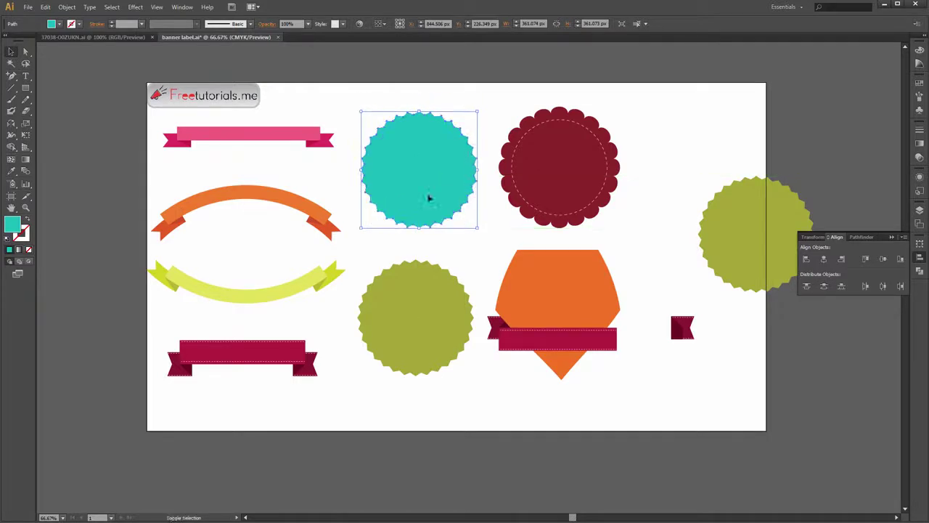
drag(423, 316, 420, 300)
click(514, 392)
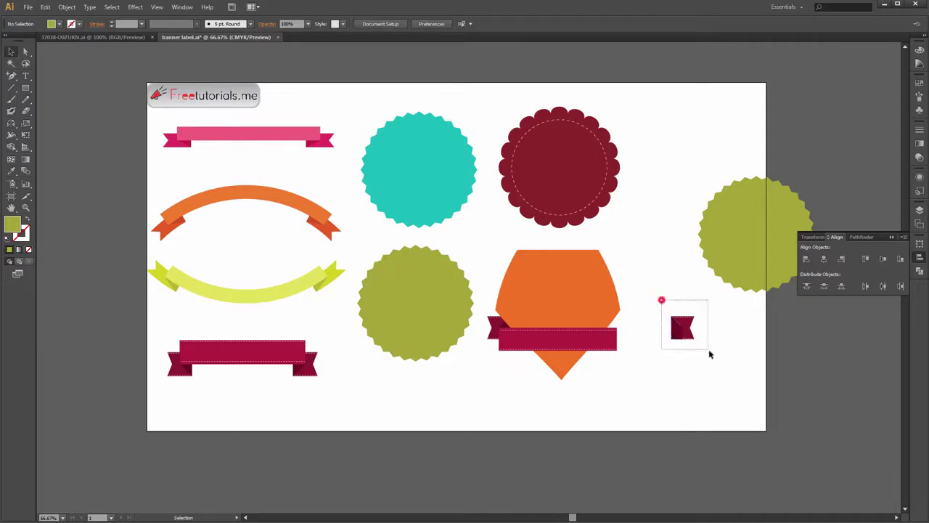
Move the stray right ribbon tail back to its place on the shield label.
drag(710, 354, 621, 335)
click(650, 351)
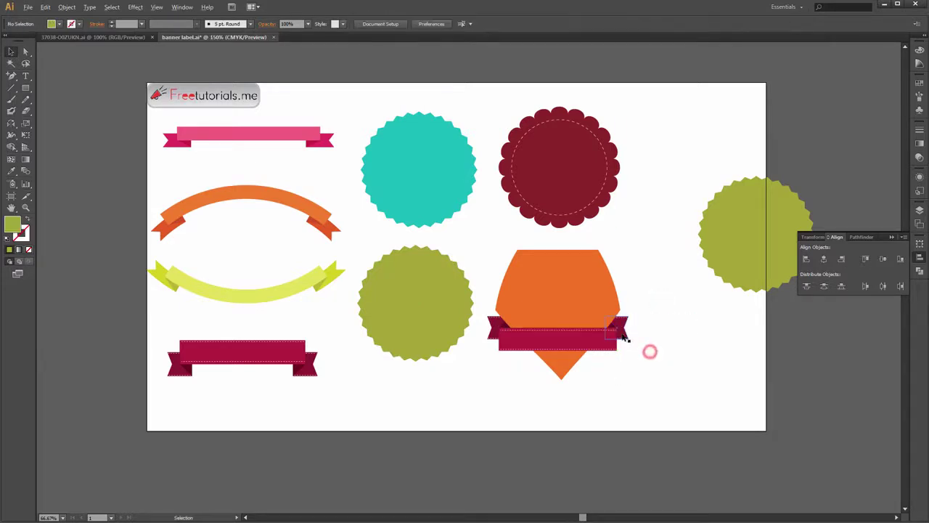
scroll(625, 336, up, 4)
scroll(614, 331, down, 4)
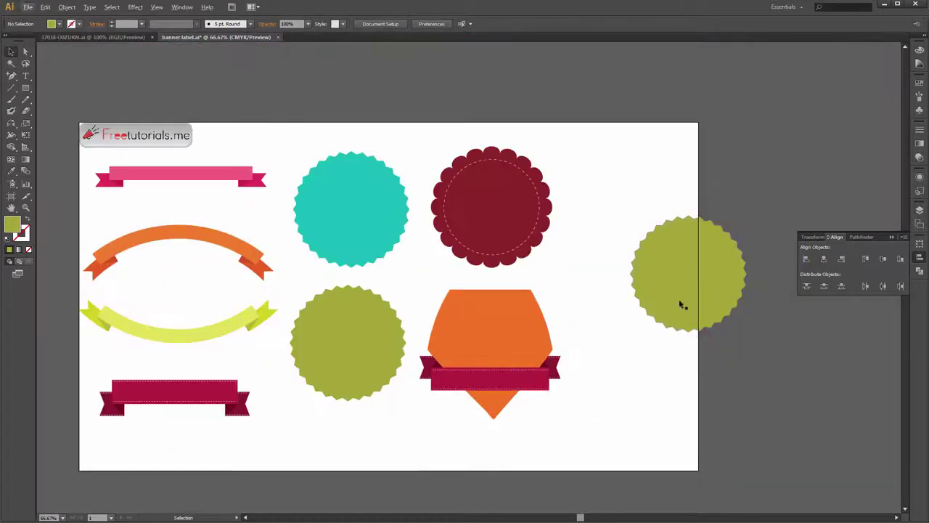
Move the extra olive badge fully onto the artboard and center a copy of the maroon badge's dashed circle on it.
drag(681, 305, 605, 316)
click(618, 374)
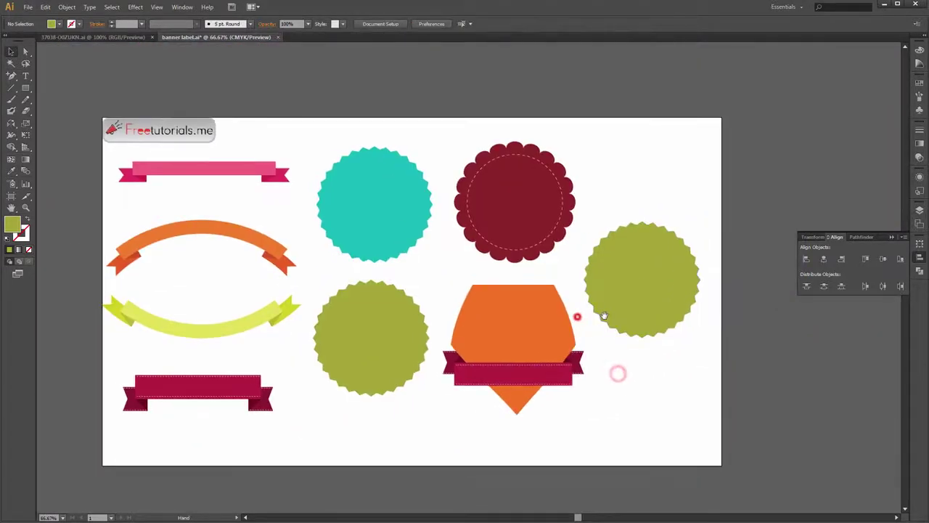
click(471, 221)
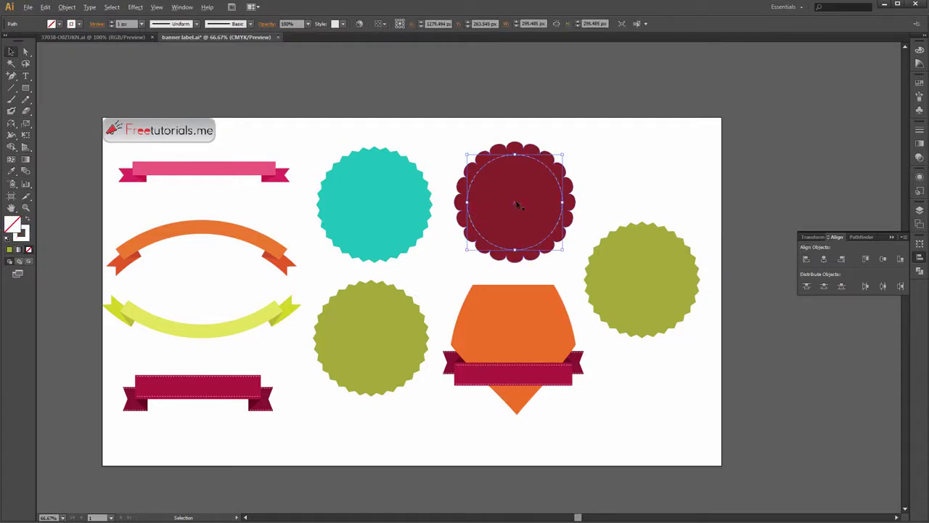
drag(517, 205, 641, 280)
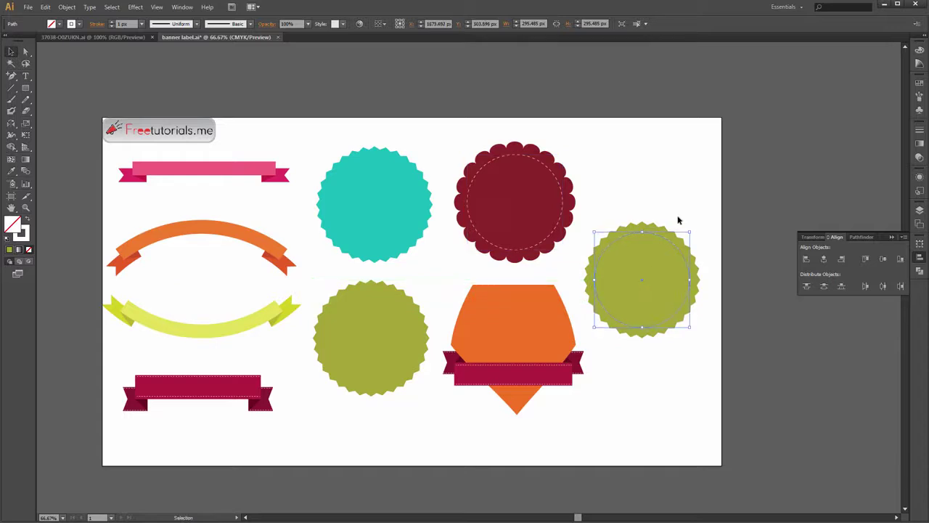
click(678, 217)
drag(619, 207, 652, 251)
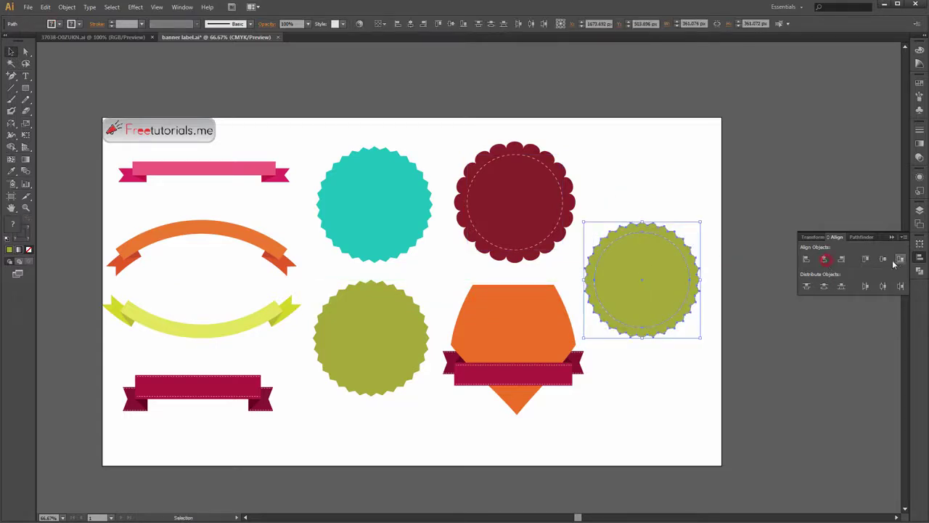
click(645, 366)
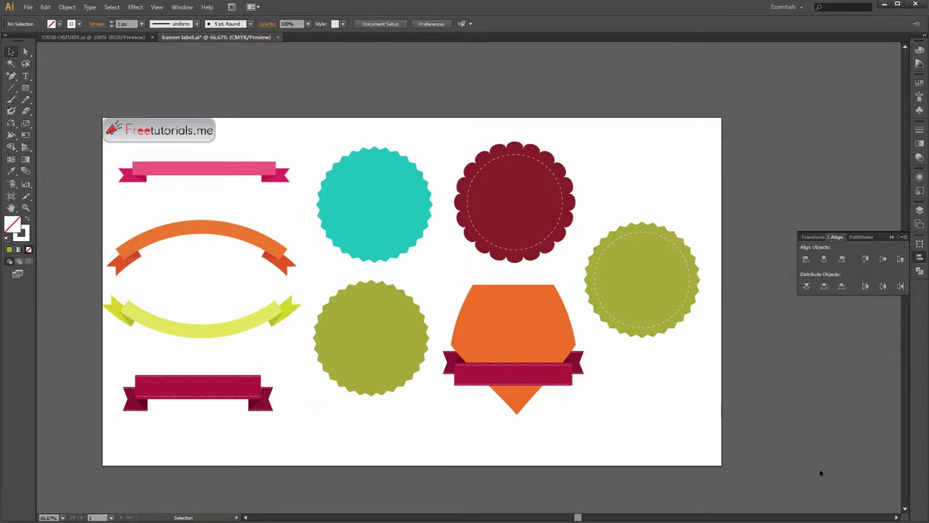
Change the fill of the olive badge with the dashed circle to turquoise.
click(635, 335)
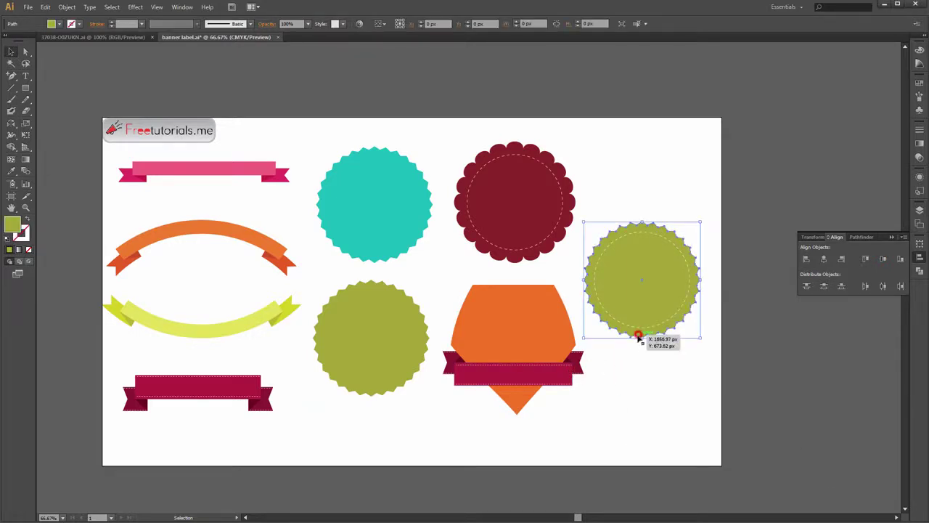
double_click(12, 226)
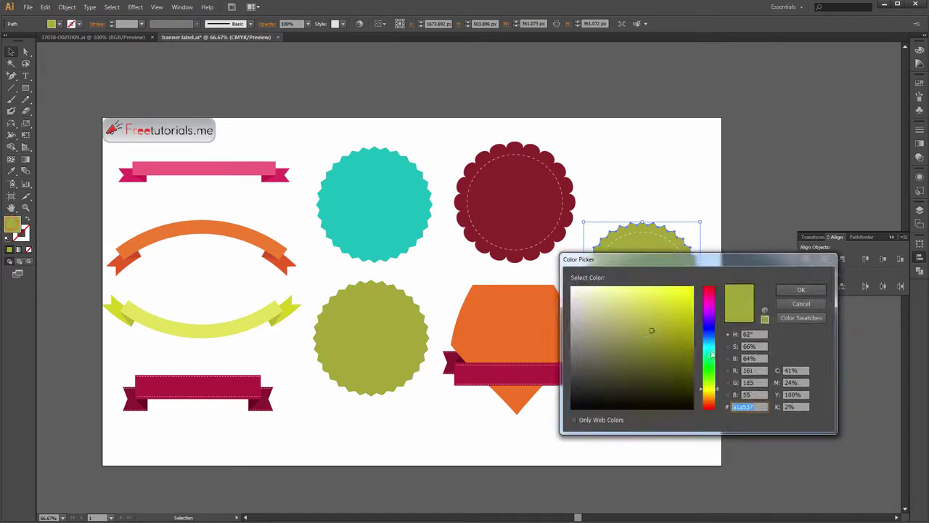
click(714, 347)
click(676, 310)
click(798, 290)
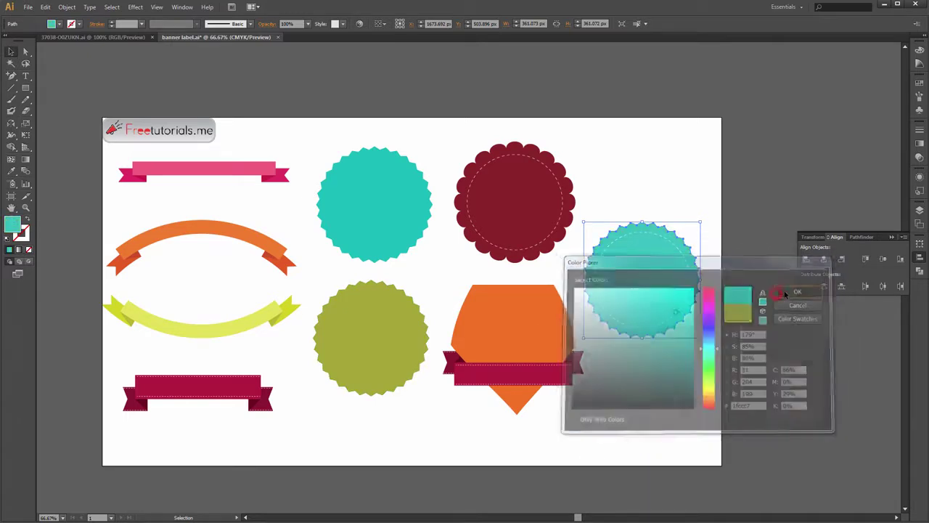
Set the fill of the rightmost badge to blue 359ae5.
double_click(12, 227)
mouse_move(687, 320)
mouse_down()
mouse_move(660, 295)
mouse_move(675, 318)
mouse_up()
click(708, 340)
click(666, 301)
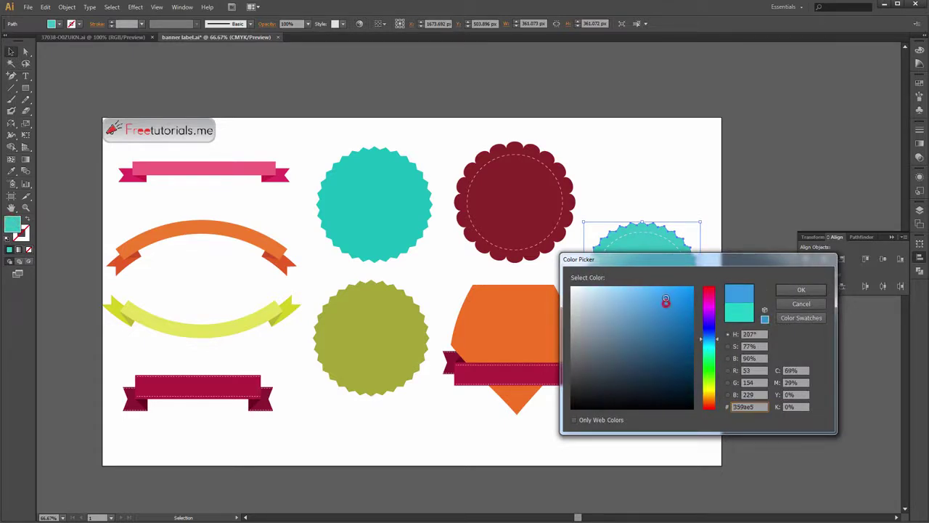
click(793, 291)
click(667, 366)
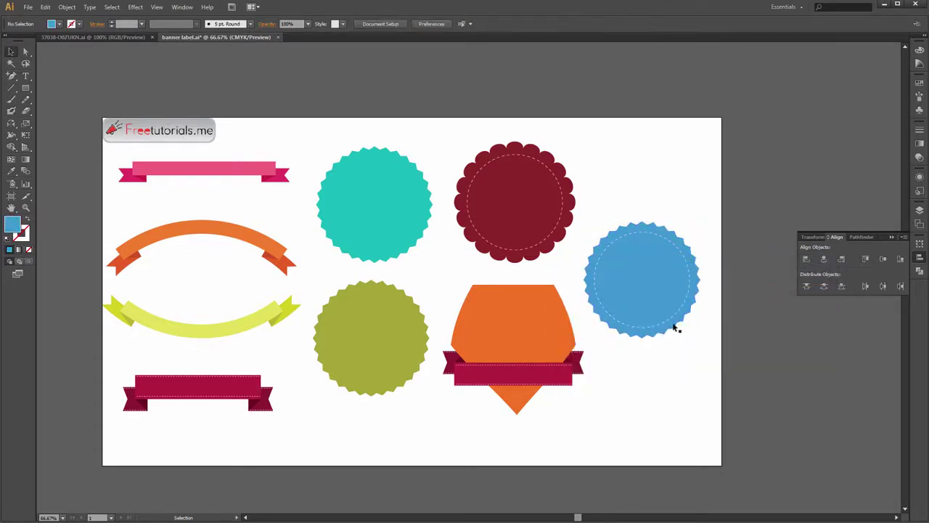
Shrink the dashed circle on the blue badge around its center.
scroll(676, 326, up, 1)
drag(667, 308, 651, 303)
drag(560, 286, 603, 288)
click(639, 430)
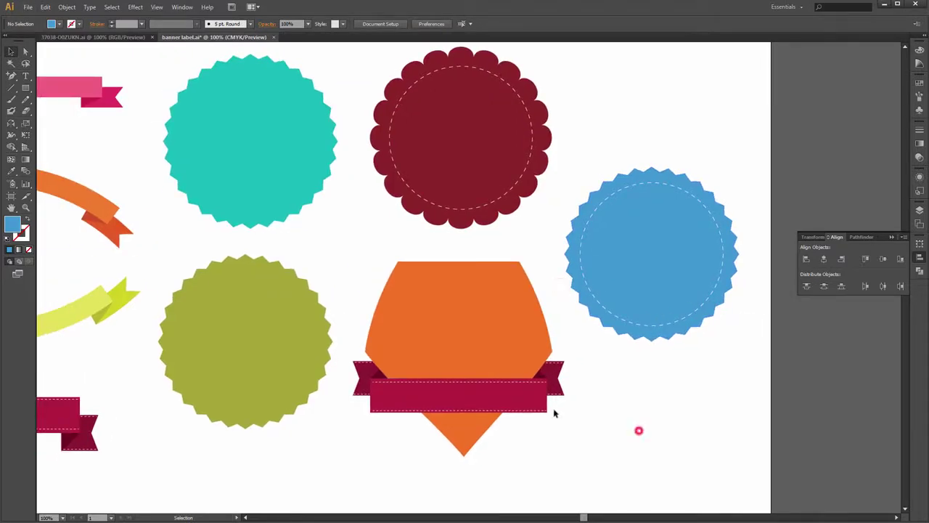
click(679, 321)
drag(722, 323, 709, 313)
click(705, 361)
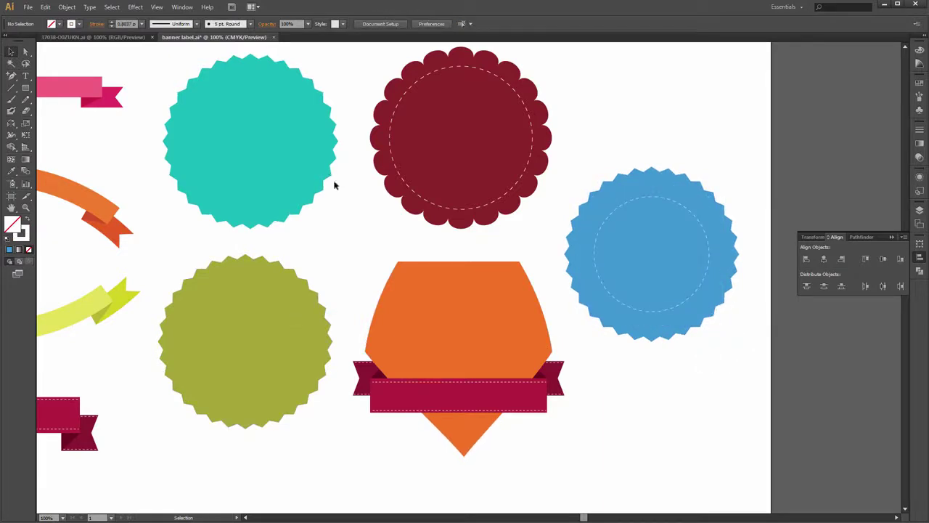
Draw a circle about 275 px in diameter over the blue badge with the Ellipse tool.
key(ctrl+minus)
click(26, 87)
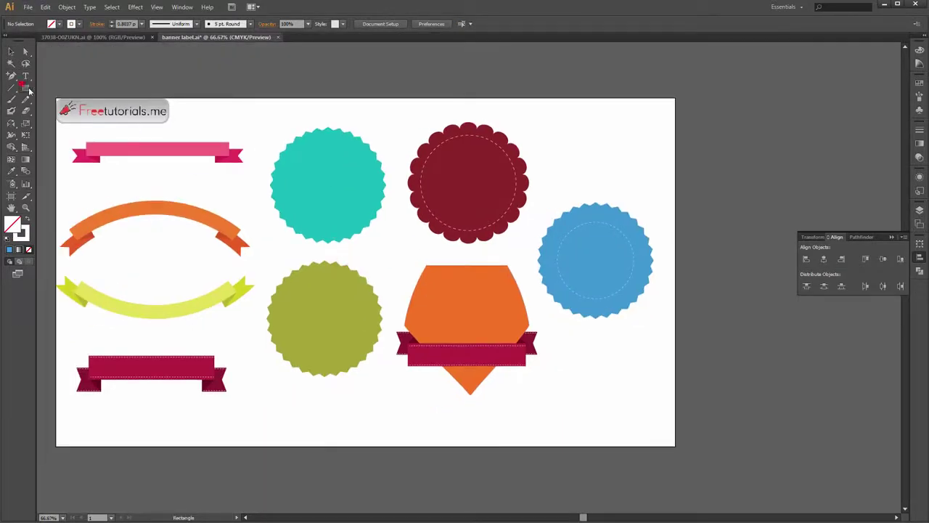
drag(29, 91, 49, 111)
scroll(554, 264, up, 2)
drag(639, 242, 519, 226)
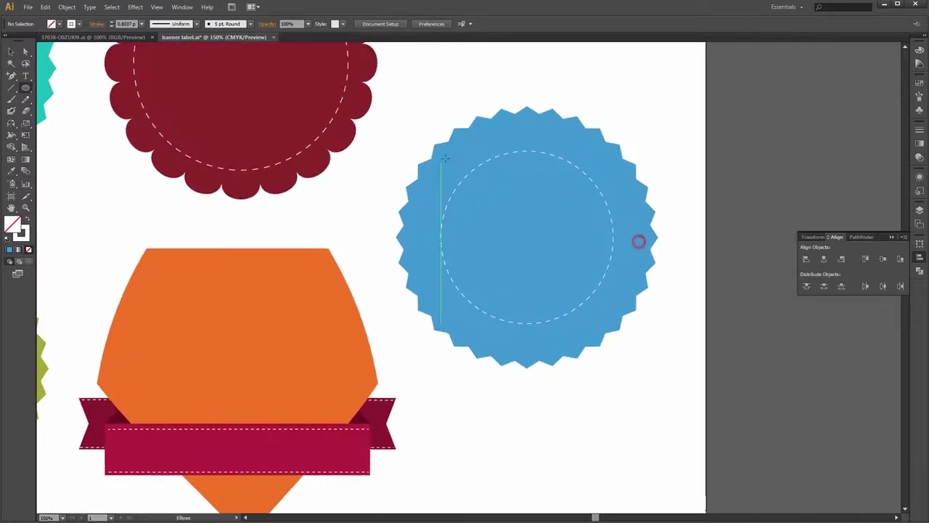
drag(441, 157, 651, 323)
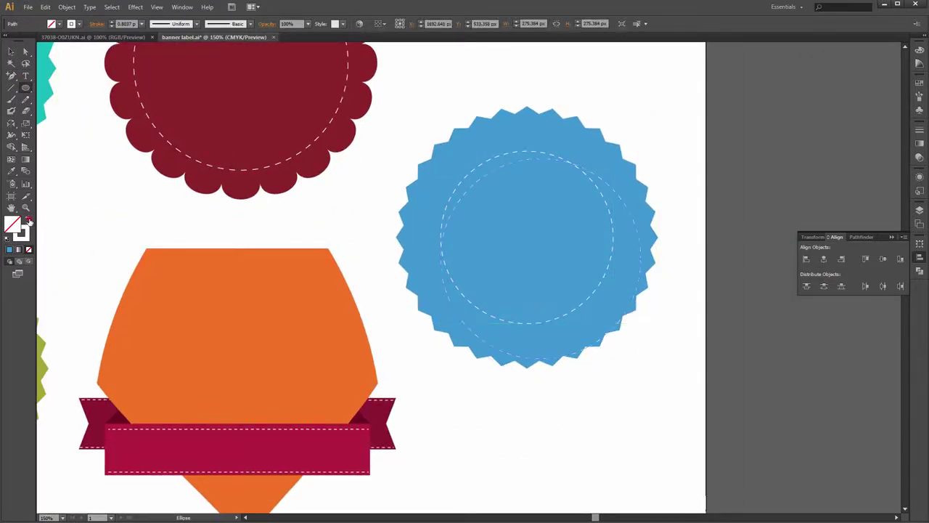
Swap the new circle's fill and stroke to make it solid white, and center it with the dashed circle and blue badge.
click(27, 220)
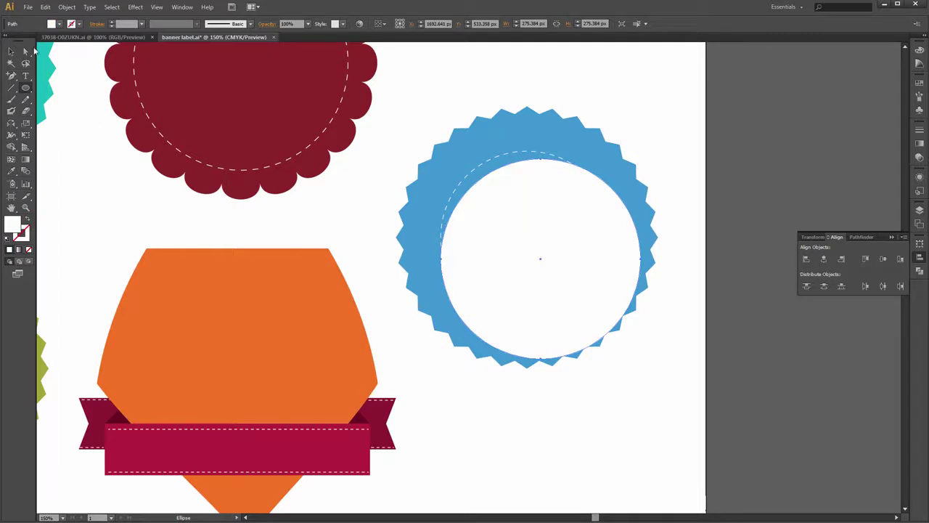
click(13, 52)
shift+click(648, 236)
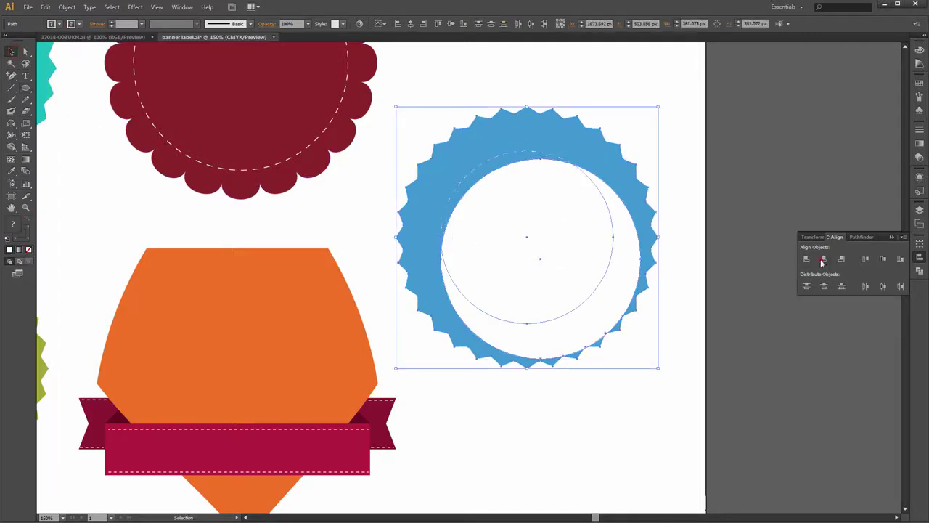
click(823, 259)
click(881, 259)
click(729, 290)
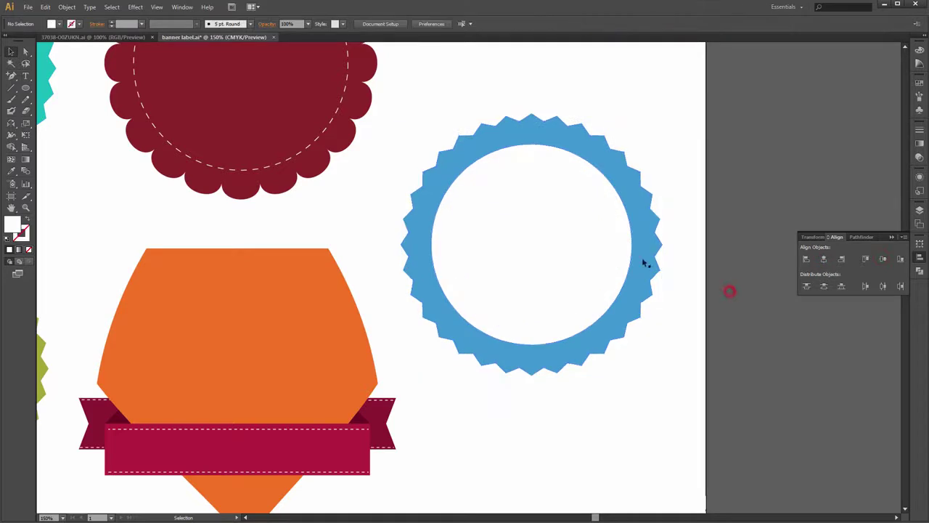
Send the white circle and the blue badge behind the dashed circle.
click(620, 244)
shift+click(644, 228)
right_click(645, 228)
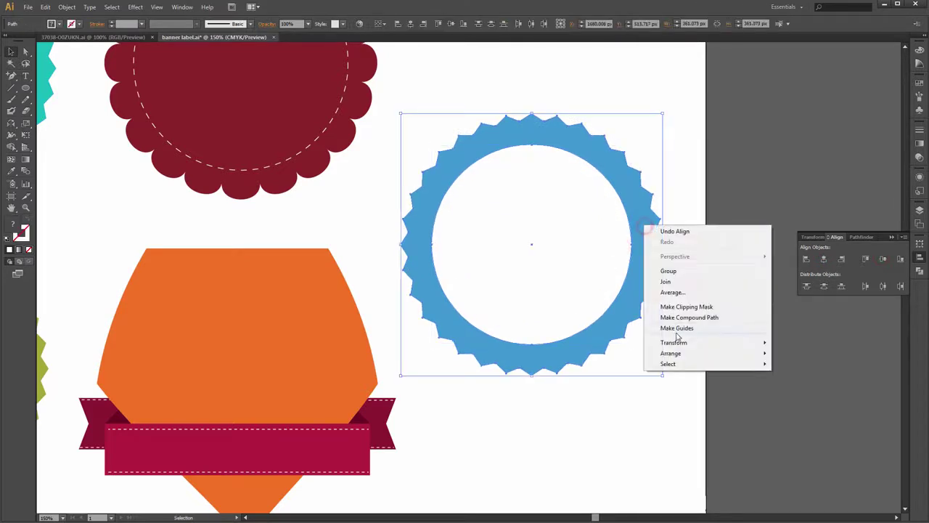
mouse_move(670, 353)
click(794, 386)
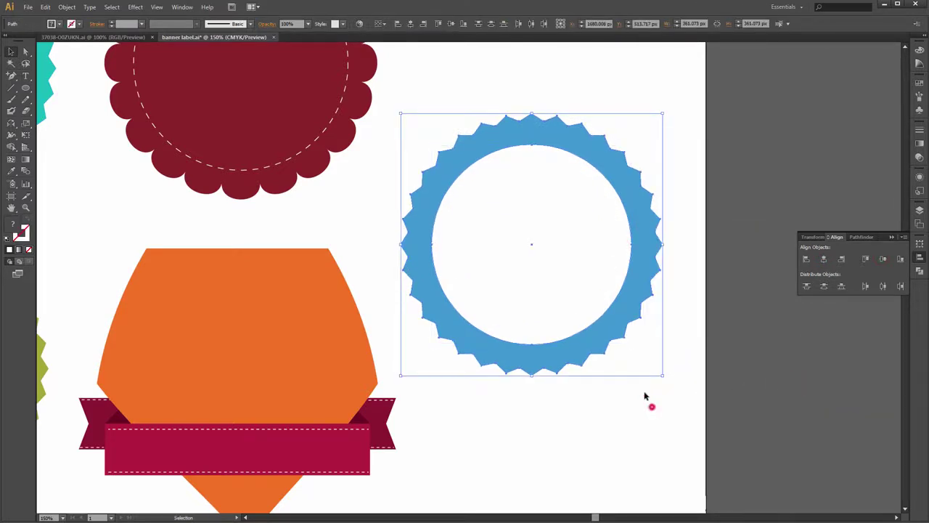
click(645, 396)
Change the fill of the white circle on the blue badge to mustard yellow d3ba2c.
click(585, 260)
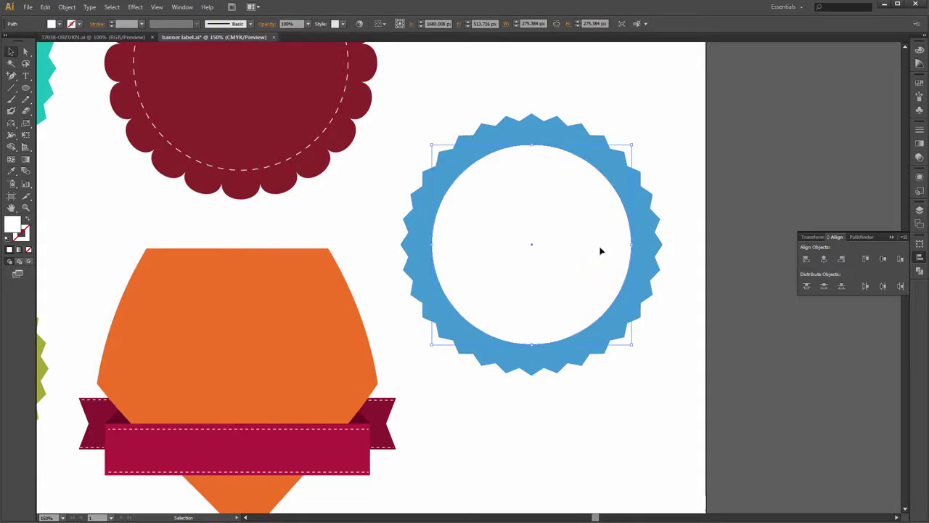
double_click(15, 231)
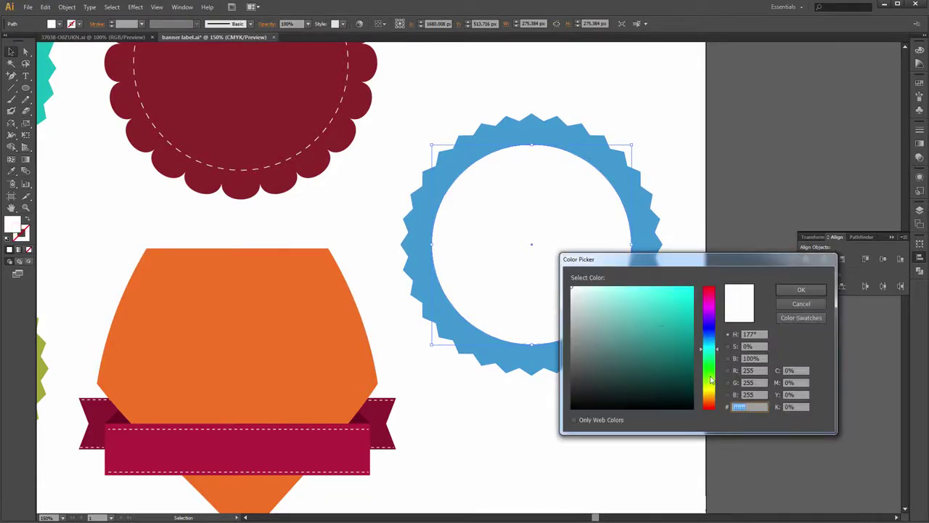
drag(711, 380, 711, 392)
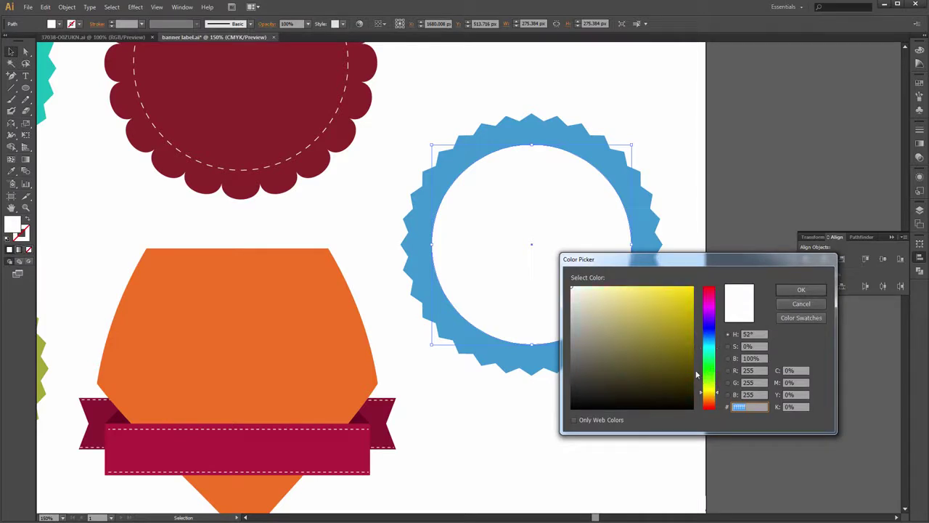
drag(683, 332, 668, 308)
click(802, 289)
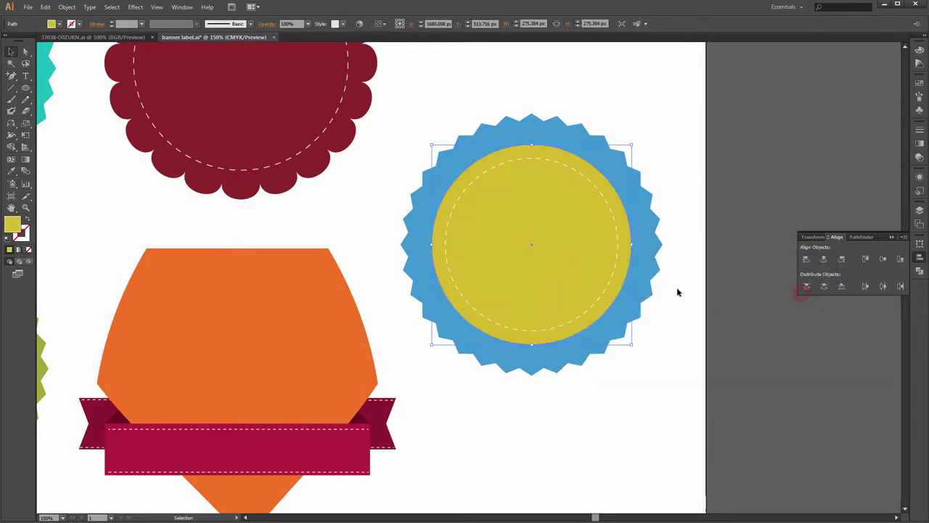
click(675, 293)
Try to give the dashed circle the badge's blue with the Eyedropper, swap its fill and stroke, and undo both changes.
scroll(586, 289, down, 1)
drag(582, 287, 603, 281)
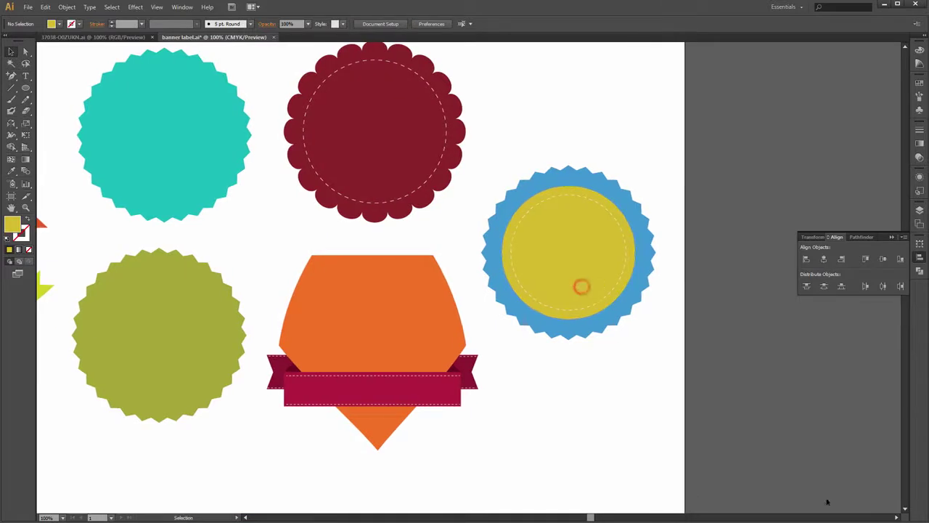
scroll(629, 288, up, 1)
click(614, 290)
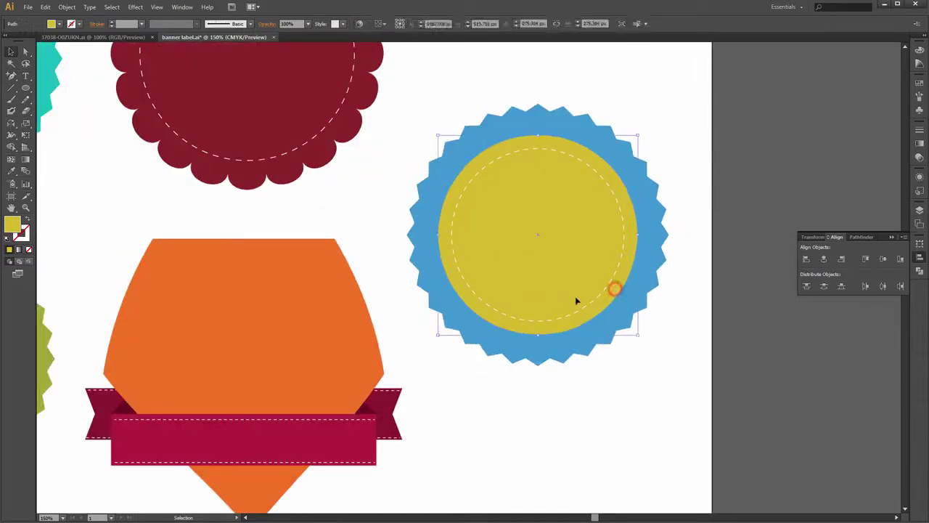
click(456, 251)
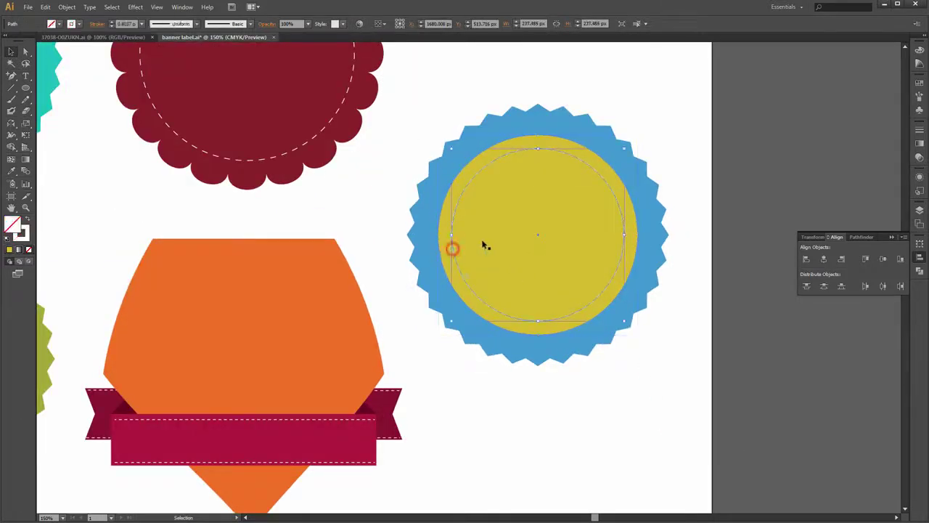
key(i)
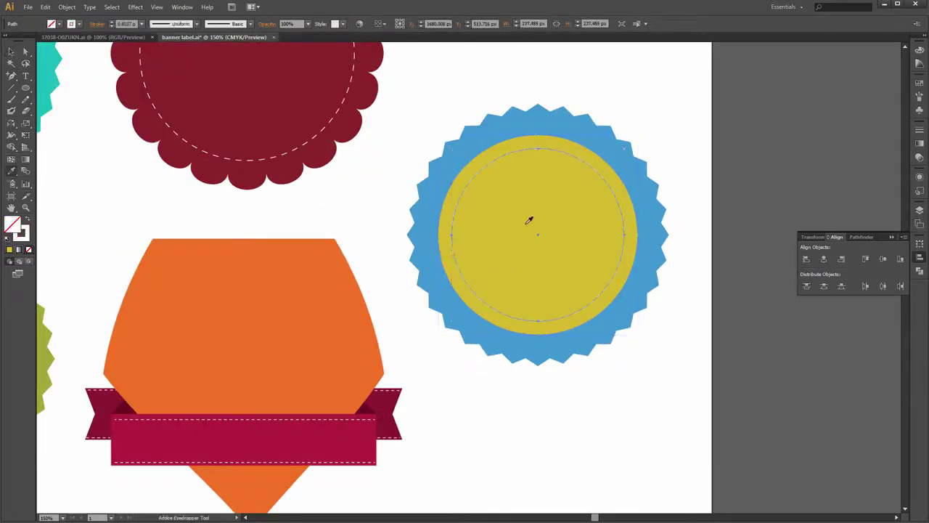
click(651, 191)
click(26, 219)
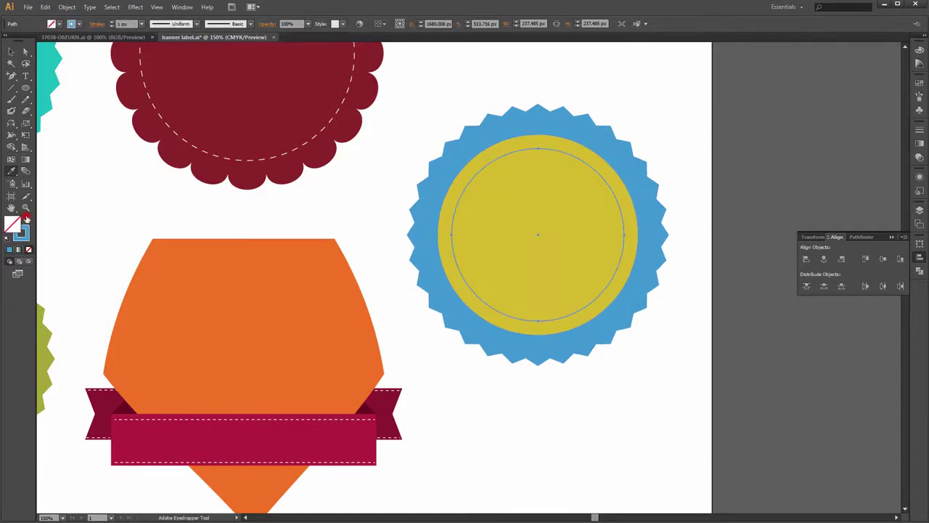
key(v)
key(ctrl+z)
key(ctrl+z)
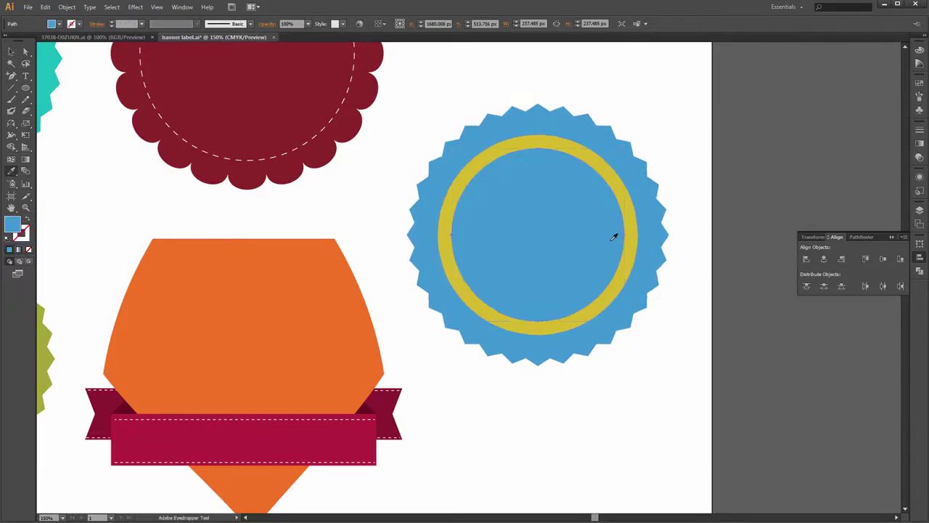
key(v)
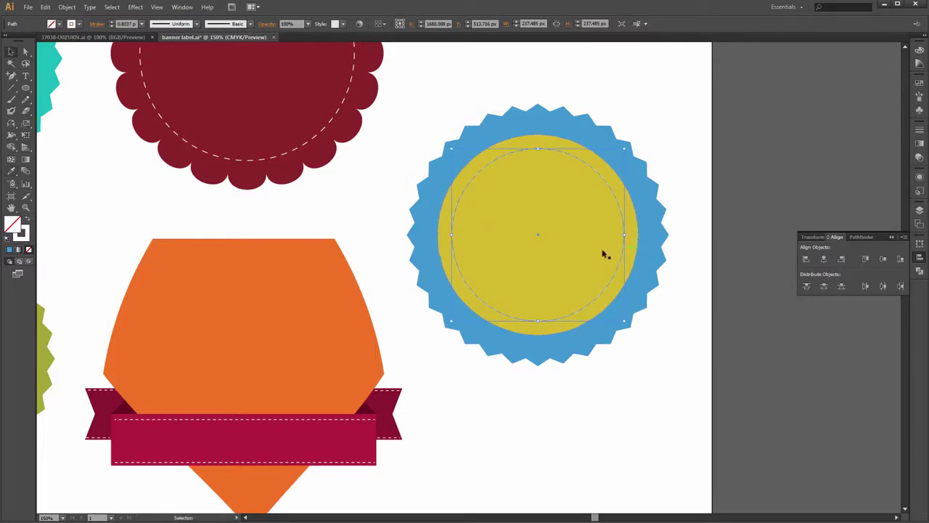
Set the dashed circle's stroke color to blue and its stroke weight to 2 px.
double_click(26, 233)
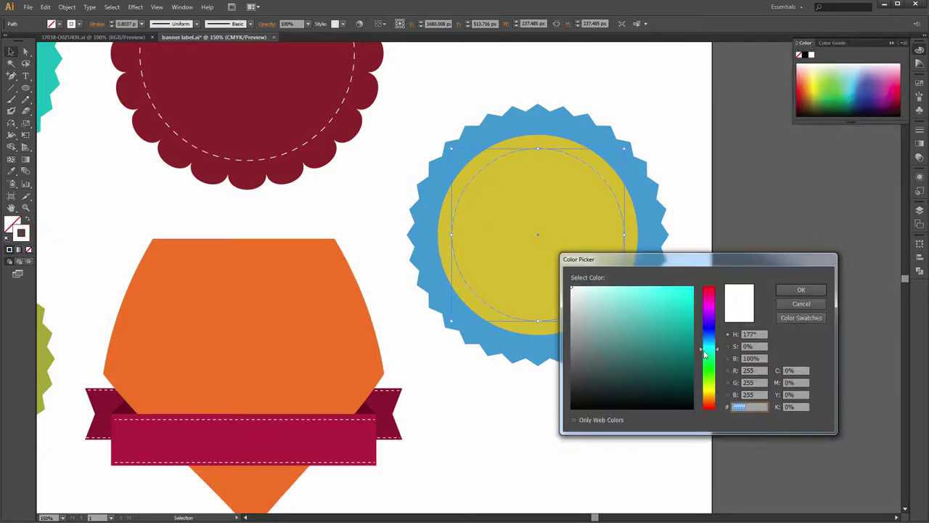
drag(704, 353, 704, 340)
click(687, 320)
click(783, 288)
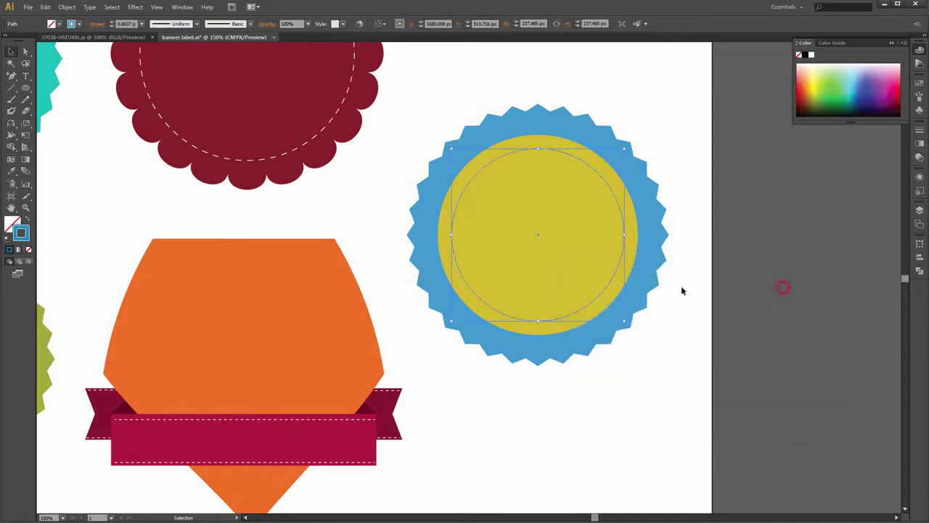
click(683, 291)
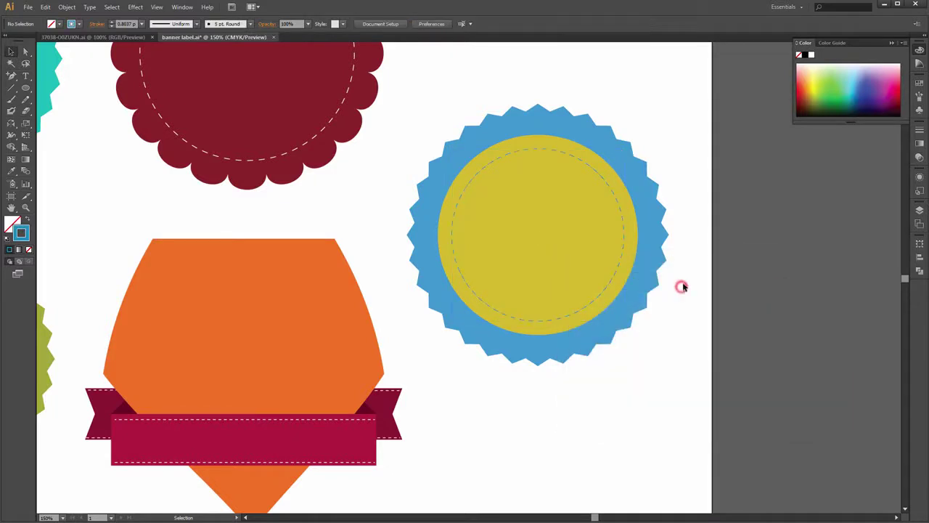
click(623, 231)
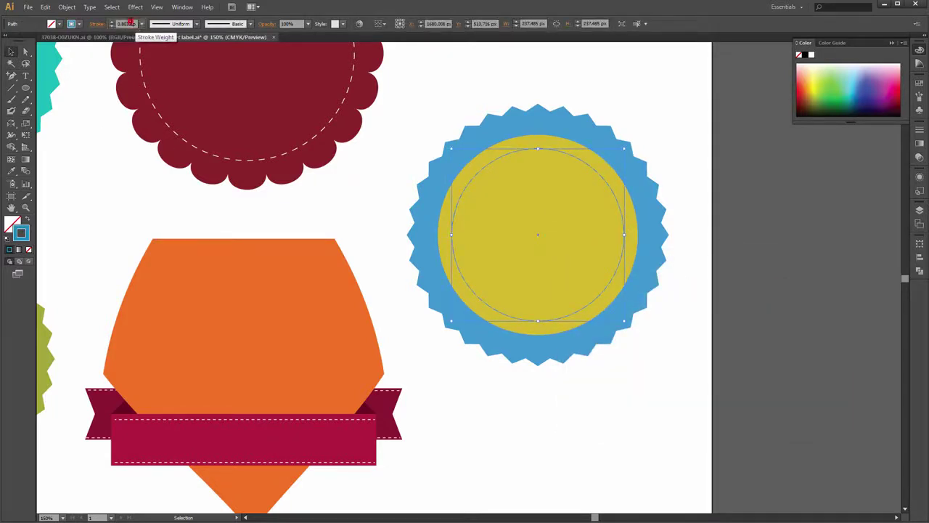
click(574, 81)
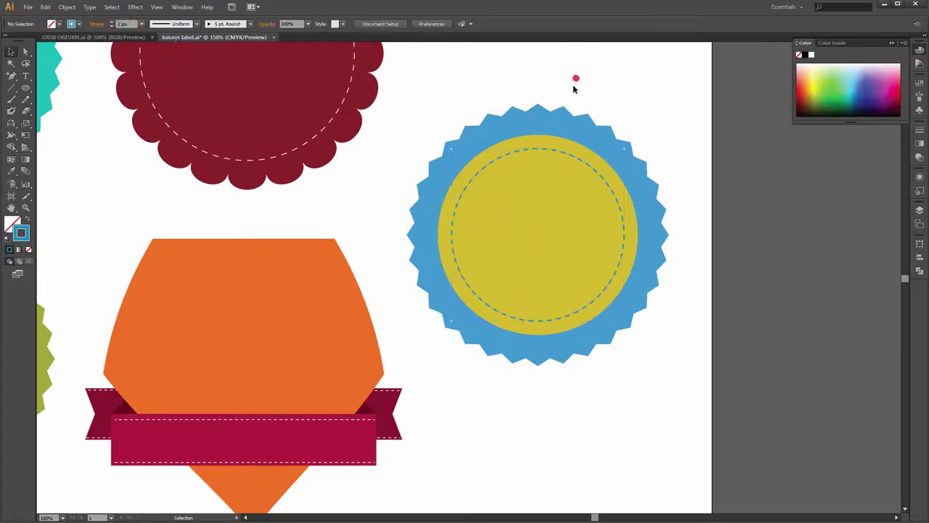
Change the fill of the yellow circle inside the blue badge to white.
click(539, 141)
double_click(12, 225)
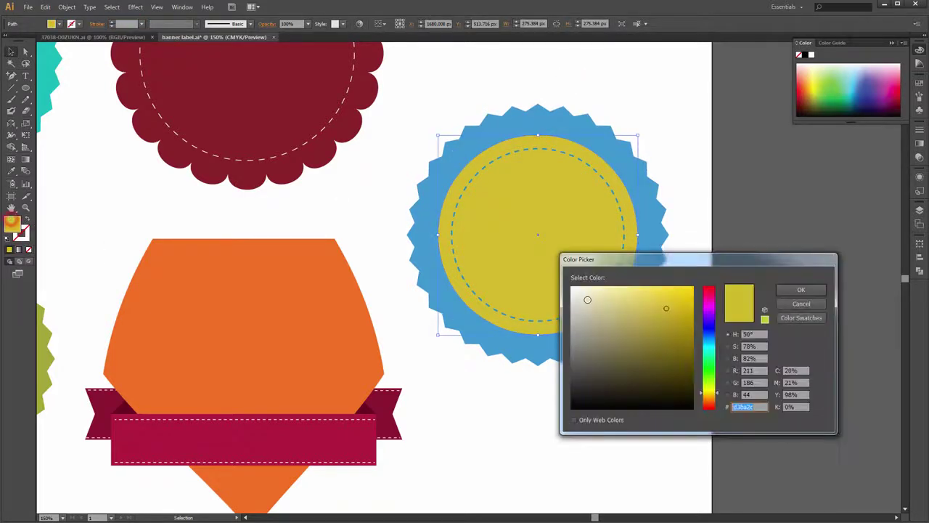
click(572, 289)
click(815, 294)
click(667, 153)
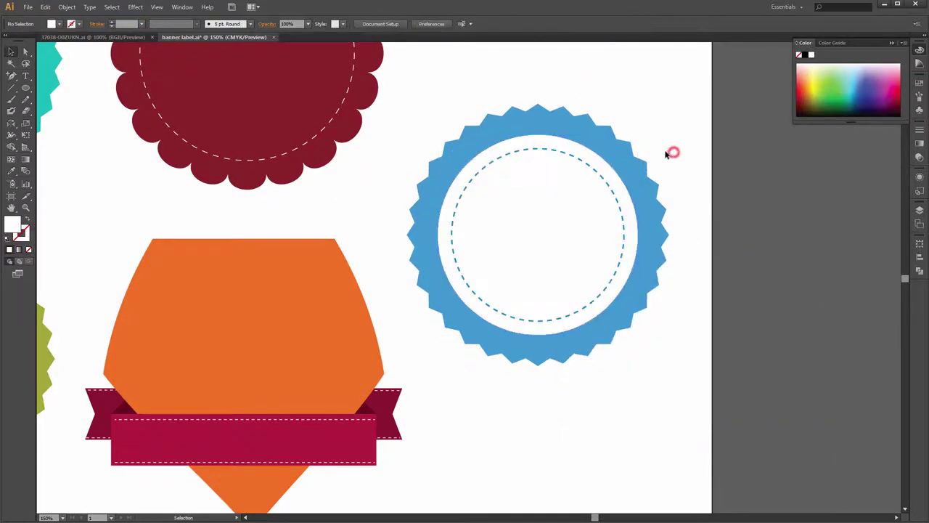
Group the pieces of the straight pink ribbon and place it across the blue badge, scaled to about 487 px wide.
scroll(583, 273, down, 1)
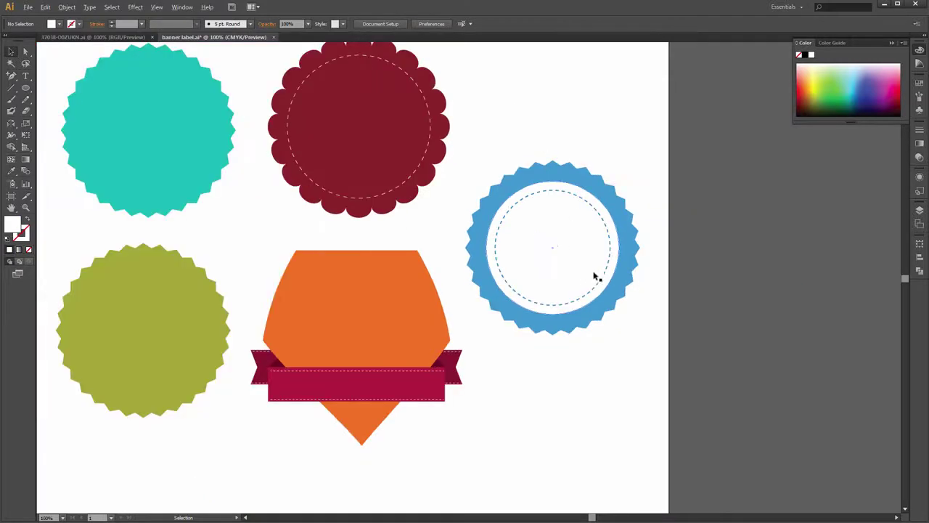
drag(610, 168, 690, 212)
drag(353, 255, 464, 232)
scroll(333, 252, down, 1)
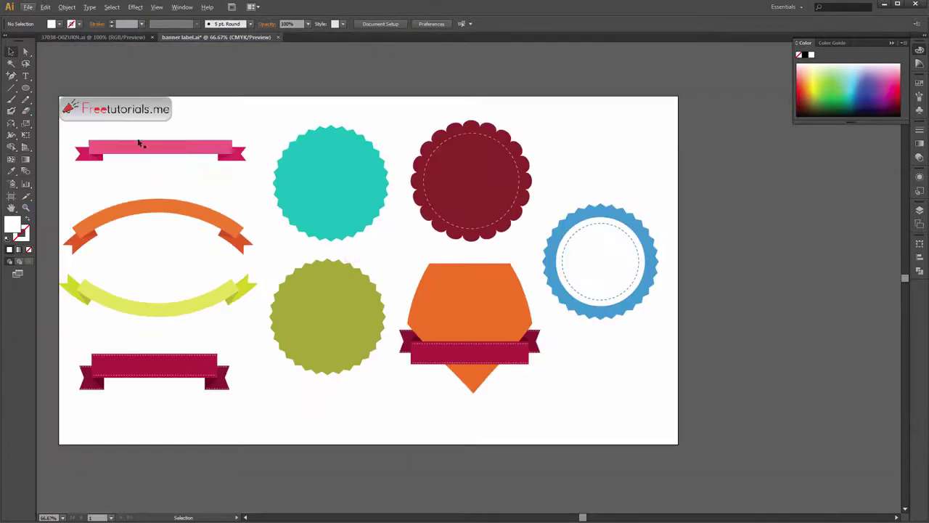
click(98, 145)
drag(62, 132, 680, 273)
right_click(223, 151)
click(247, 197)
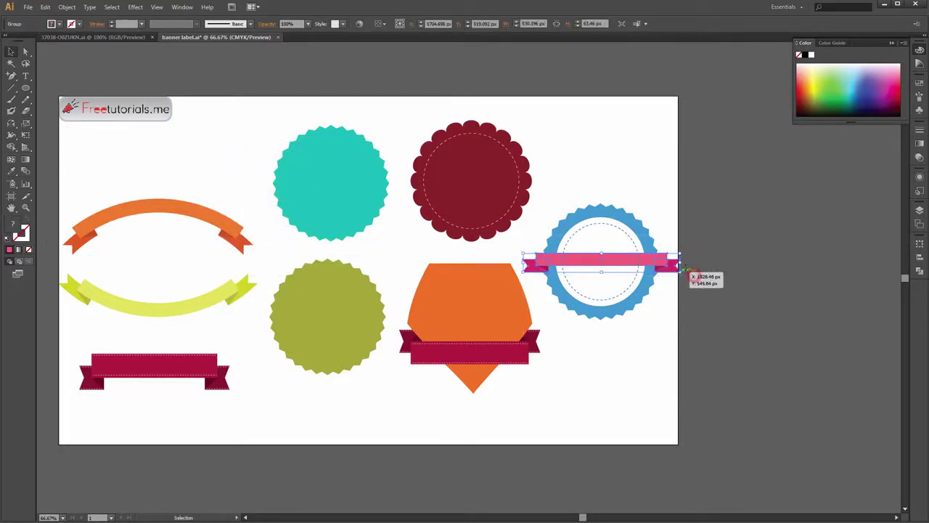
scroll(660, 255, up, 1)
Apply a horizontal Flag warp to the straight pink ribbon with 64% bend and 0% horizontal and vertical distortion, with preview on.
click(135, 7)
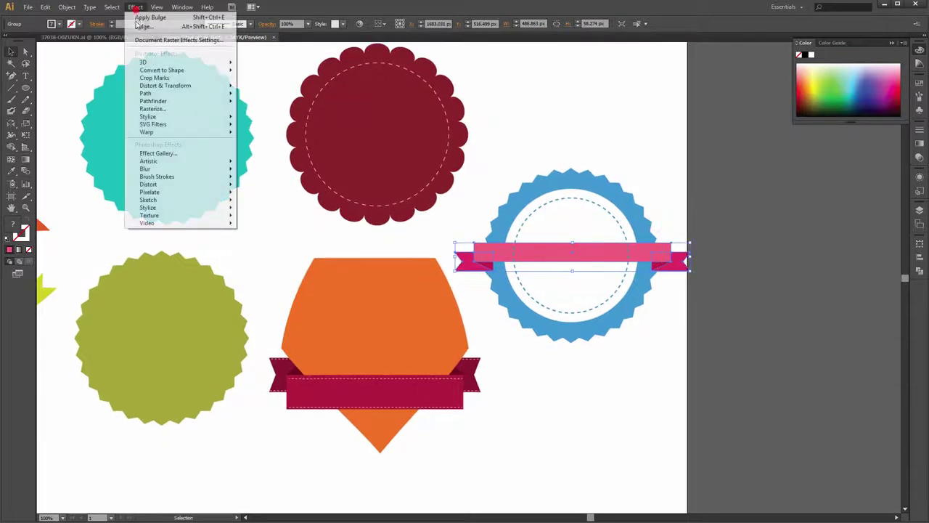
mouse_move(143, 132)
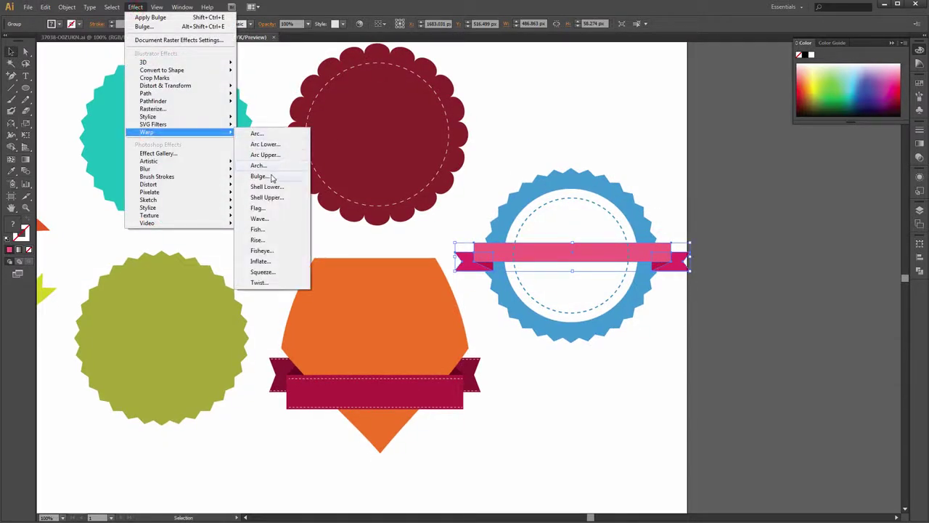
click(266, 208)
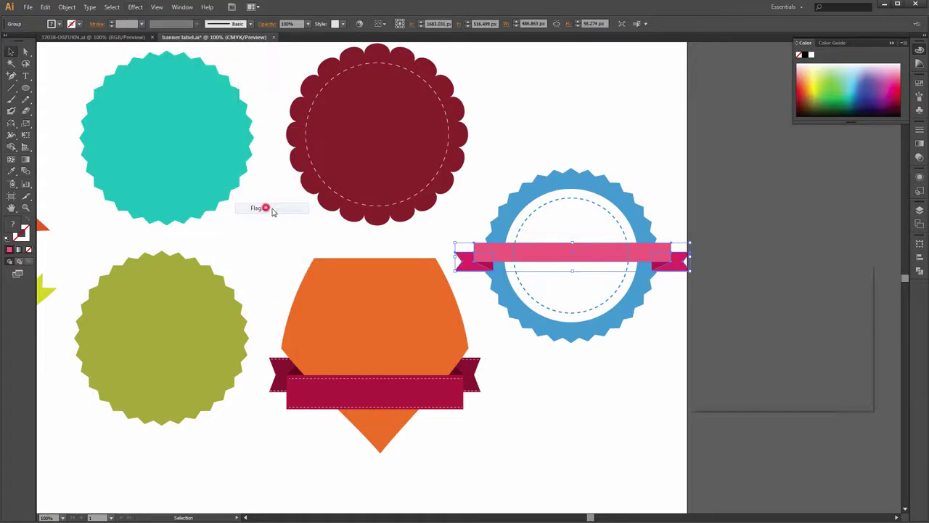
click(702, 388)
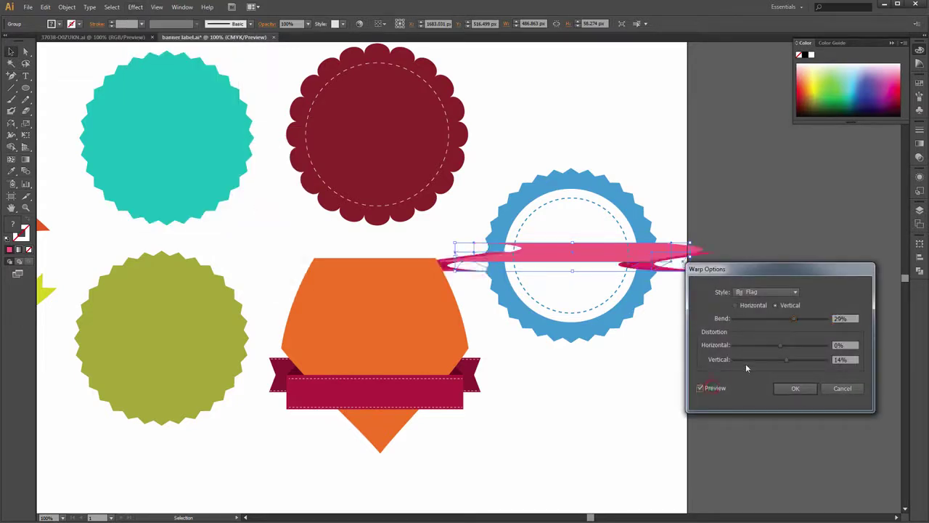
drag(795, 319, 777, 319)
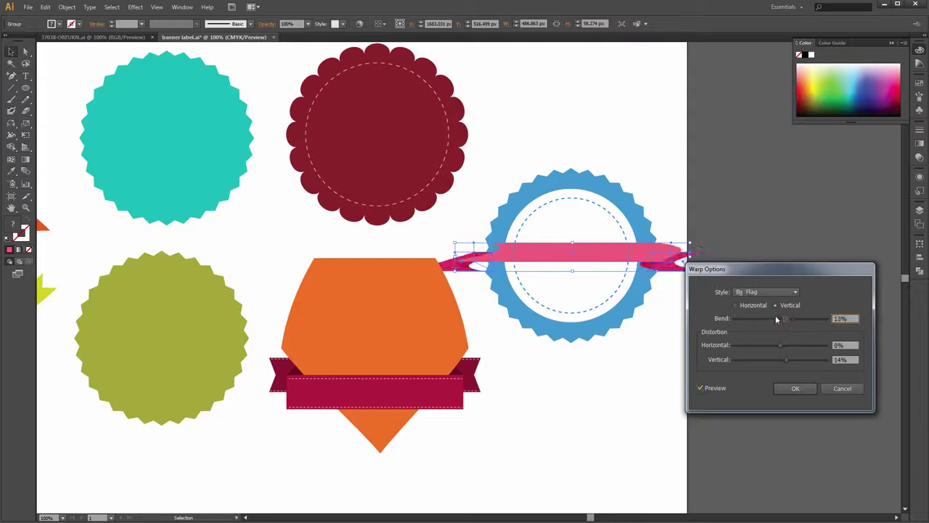
click(736, 306)
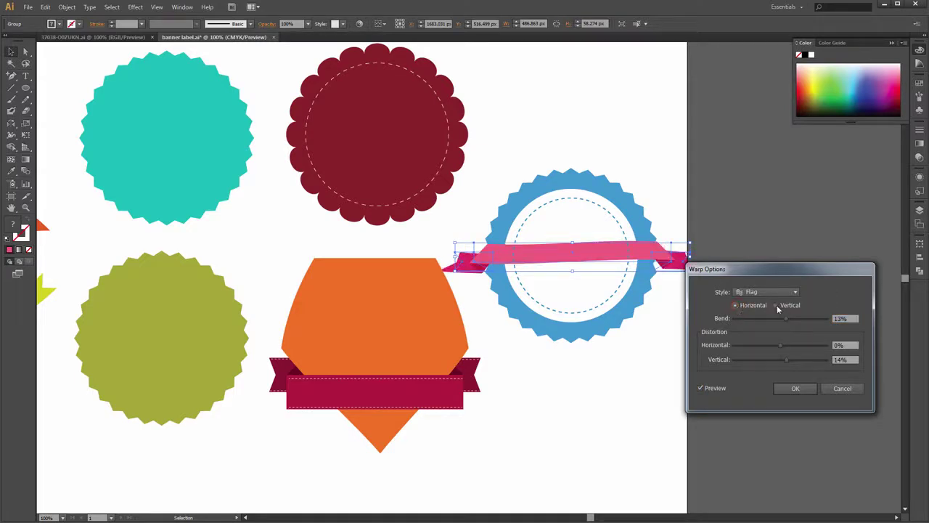
drag(777, 350, 782, 351)
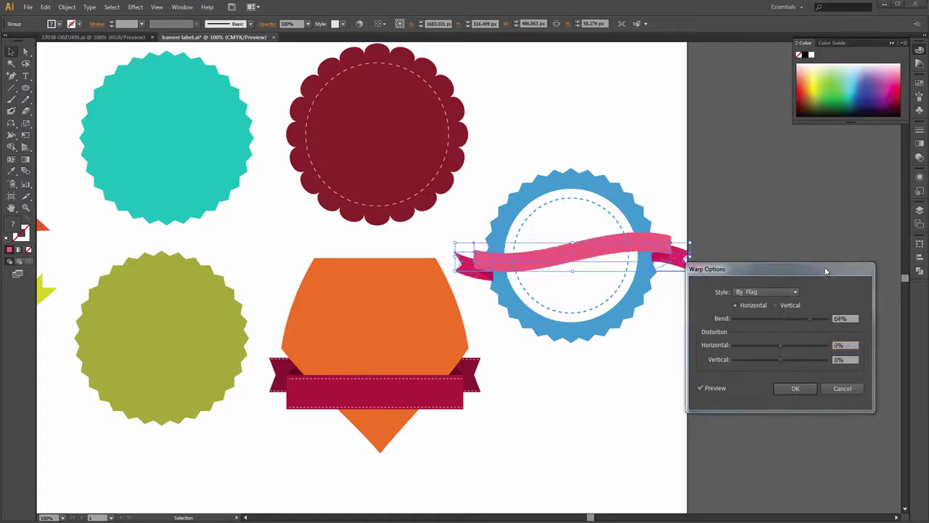
Set the ribbon's Flag warp bend to 74% and apply the effect.
mouse_move(826, 269)
mouse_down()
mouse_move(821, 261)
mouse_move(827, 284)
mouse_up()
double_click(857, 331)
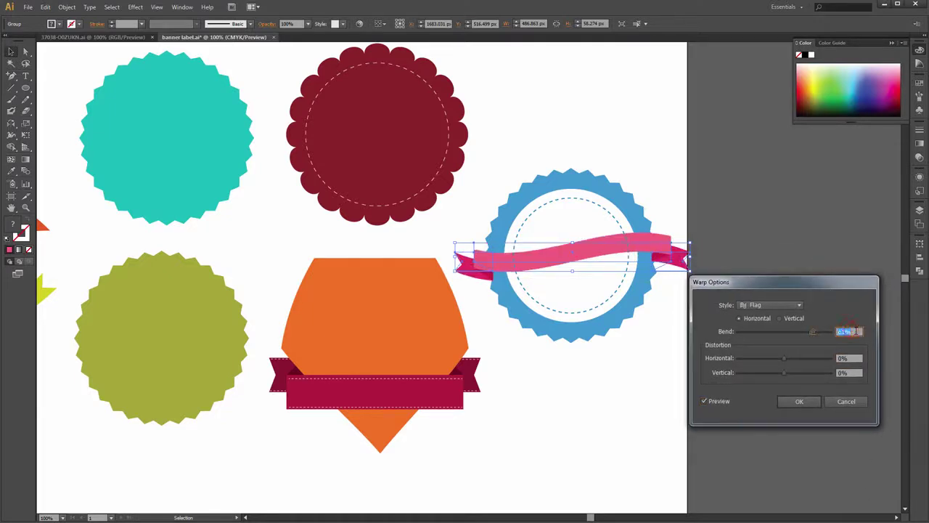
text(74)
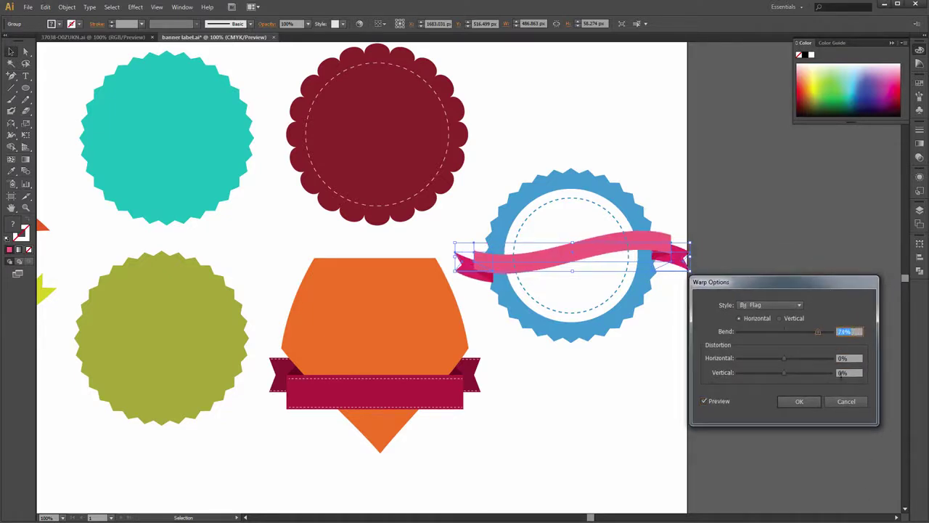
click(819, 404)
click(645, 373)
scroll(634, 354, down, 1)
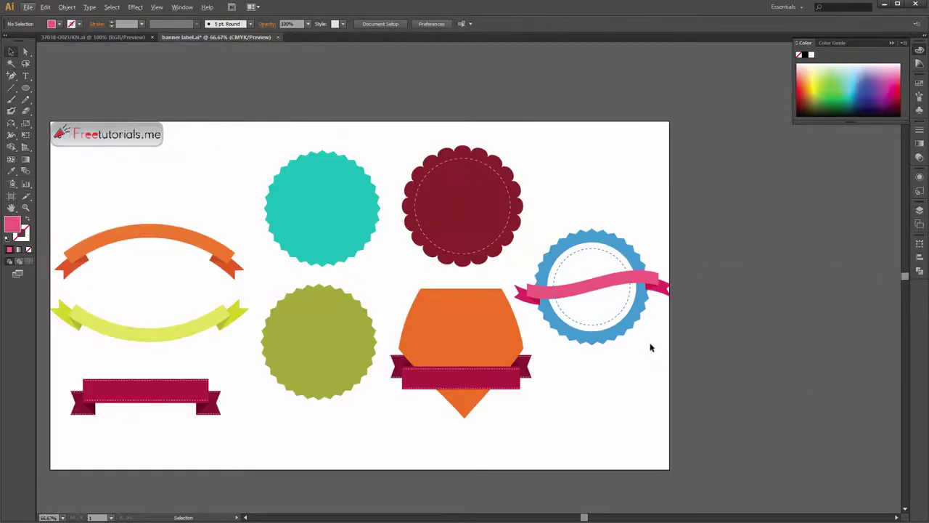
Try to scale the blue badge's outer shape down slightly and undo the change.
drag(642, 347, 648, 346)
scroll(645, 346, up, 2)
drag(585, 319, 610, 322)
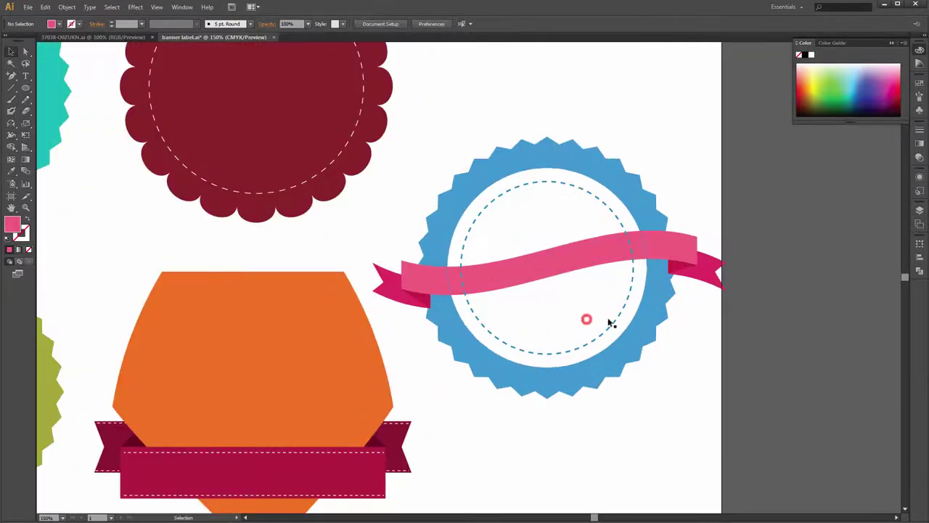
click(454, 330)
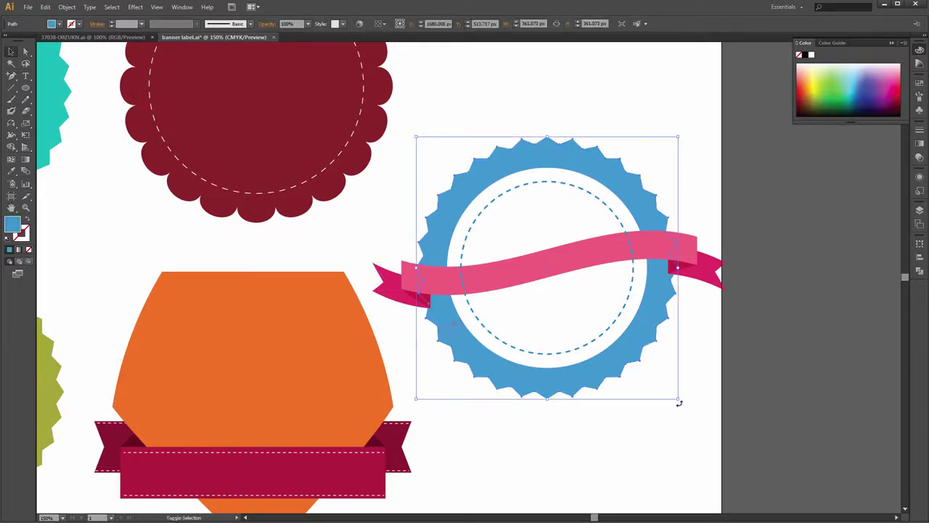
drag(677, 399, 672, 392)
key(ctrl+z)
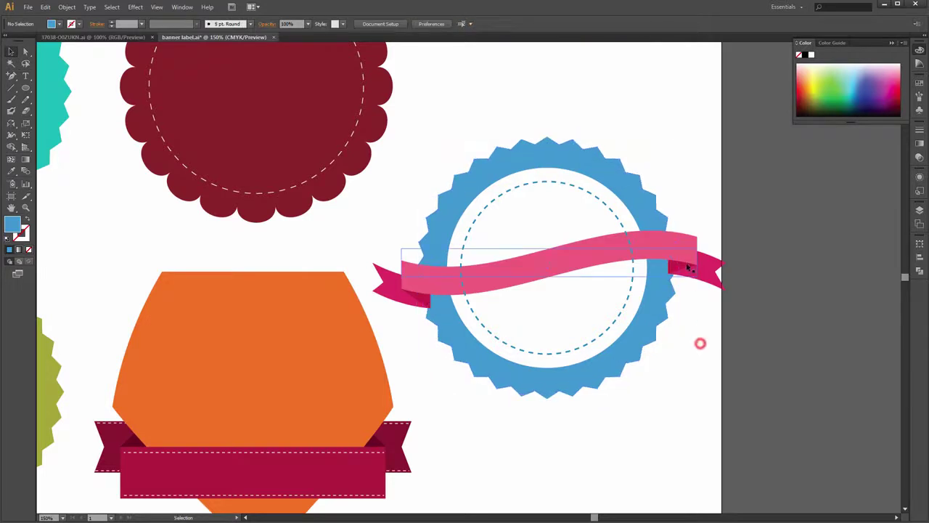
Try sending the wavy pink ribbon to the back and ungrouping it, and undo each change.
right_click(685, 256)
mouse_move(701, 338)
click(809, 369)
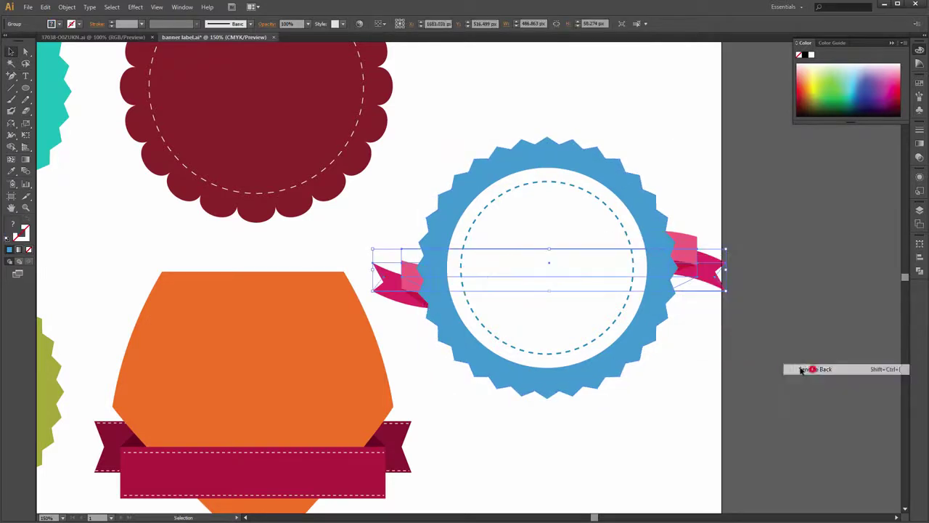
key(ctrl+z)
right_click(605, 248)
click(650, 307)
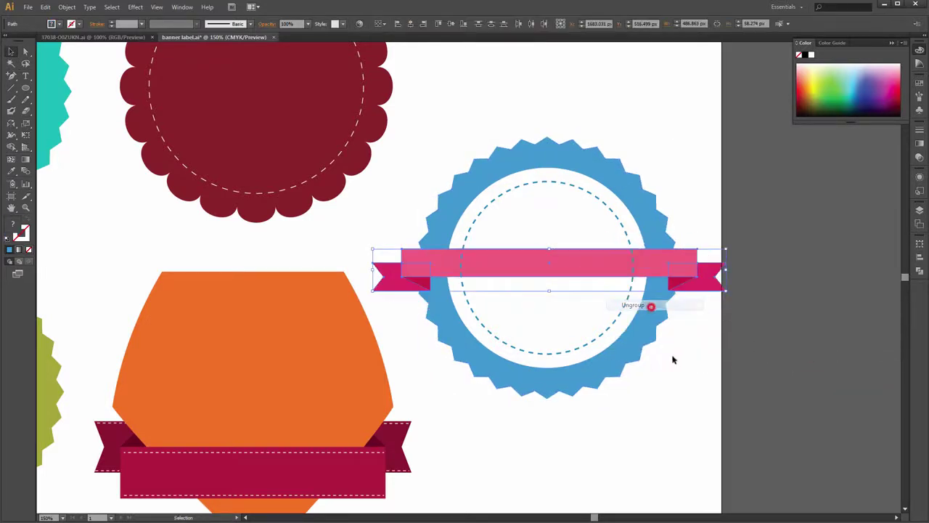
click(672, 358)
key(ctrl+z)
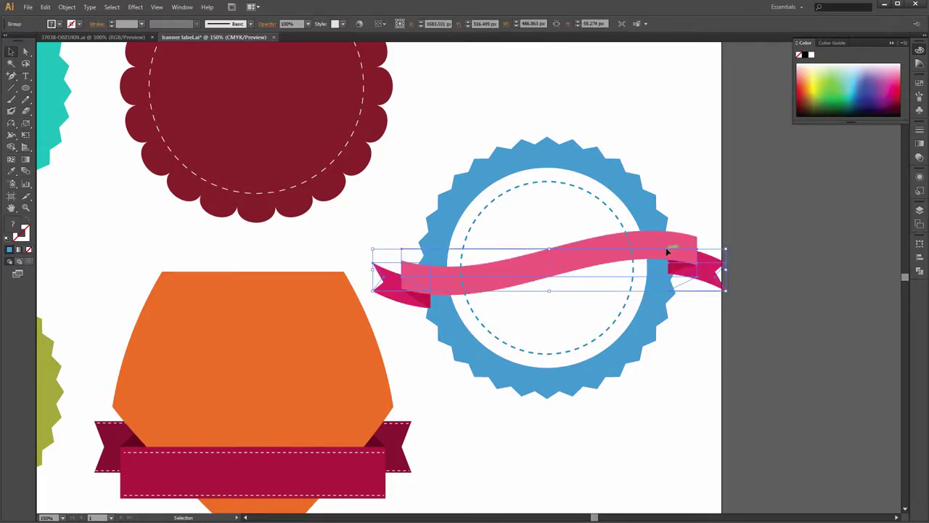
click(698, 364)
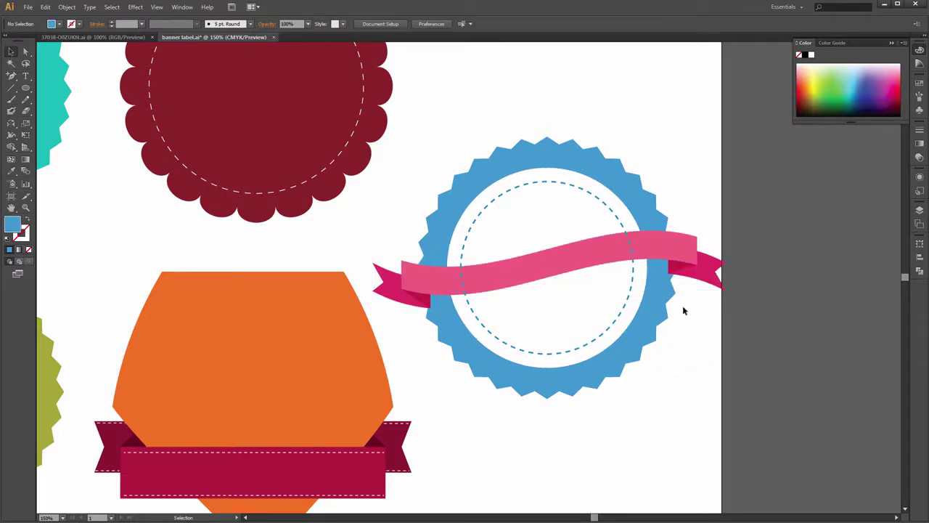
click(650, 306)
click(688, 300)
click(658, 301)
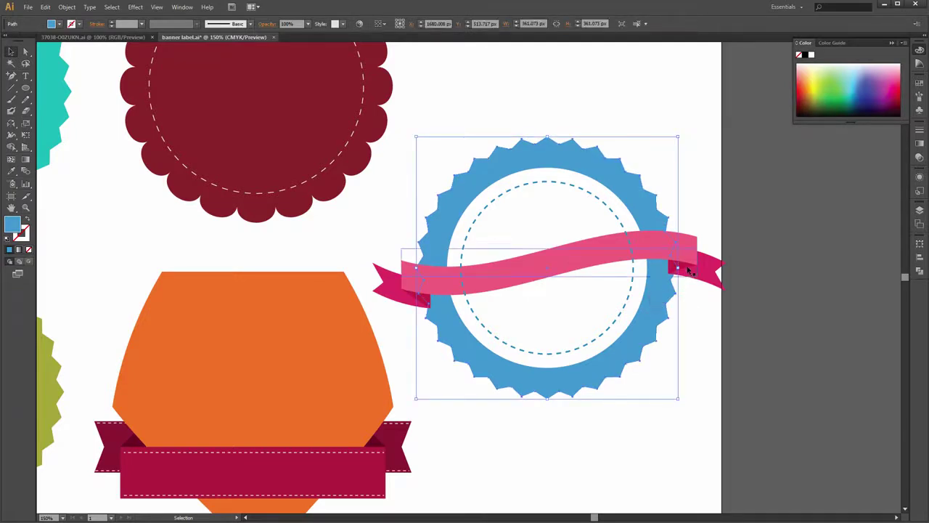
click(685, 332)
alt+scroll(692, 328, down, 1)
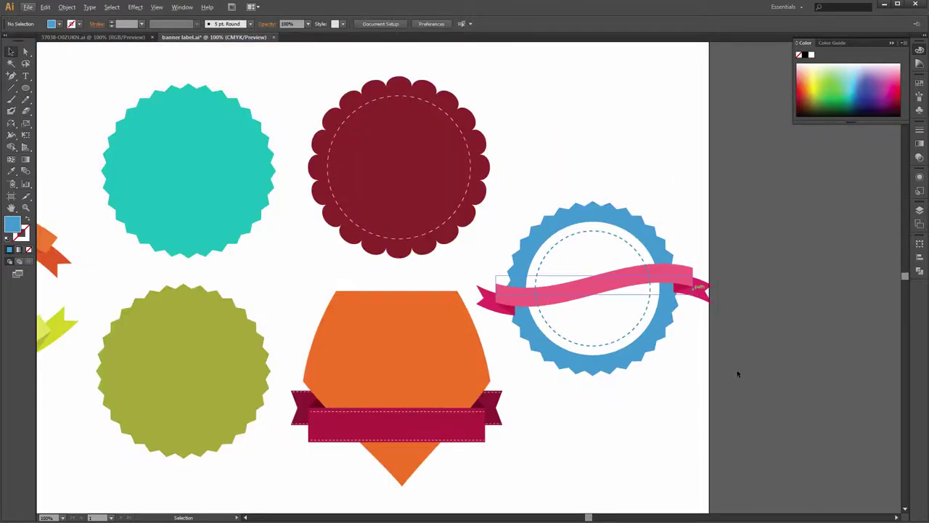
Stretch the wavy pink ribbon vertically about its centre to a height of about 84 px.
click(579, 263)
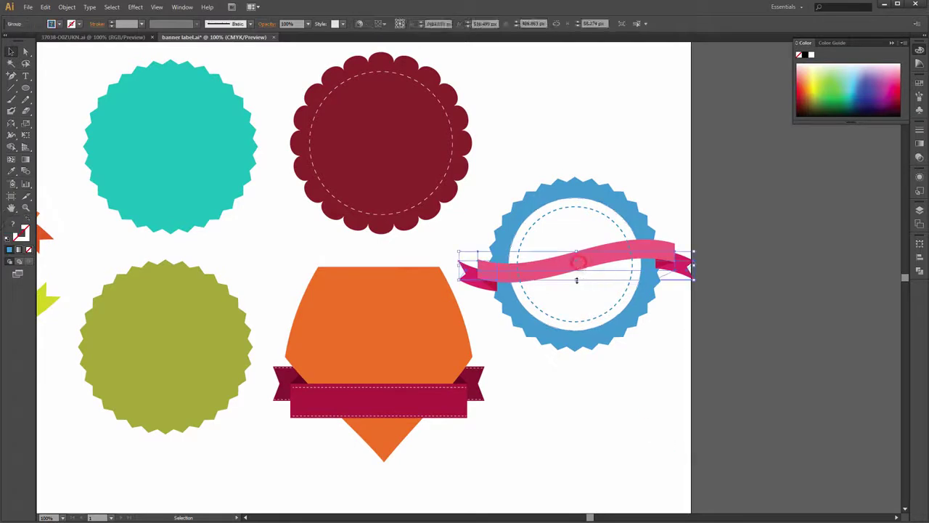
drag(579, 263, 585, 283)
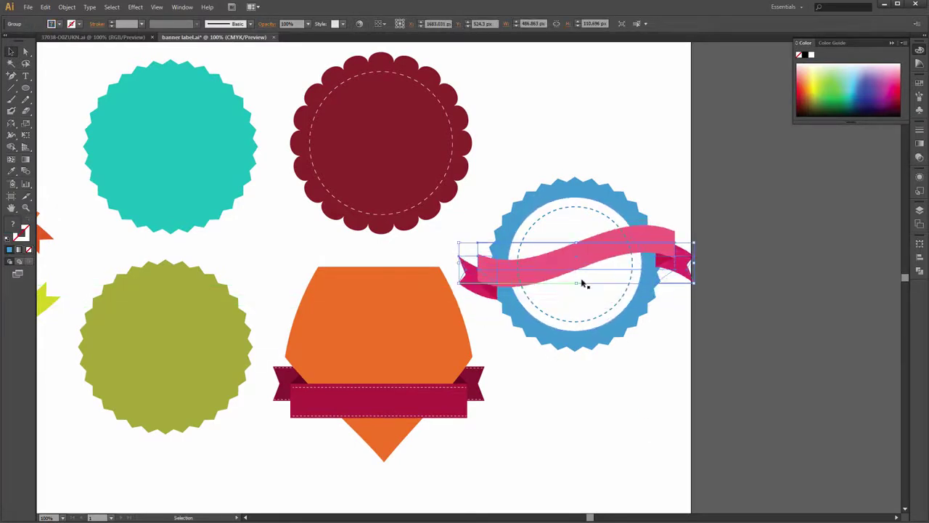
click(666, 209)
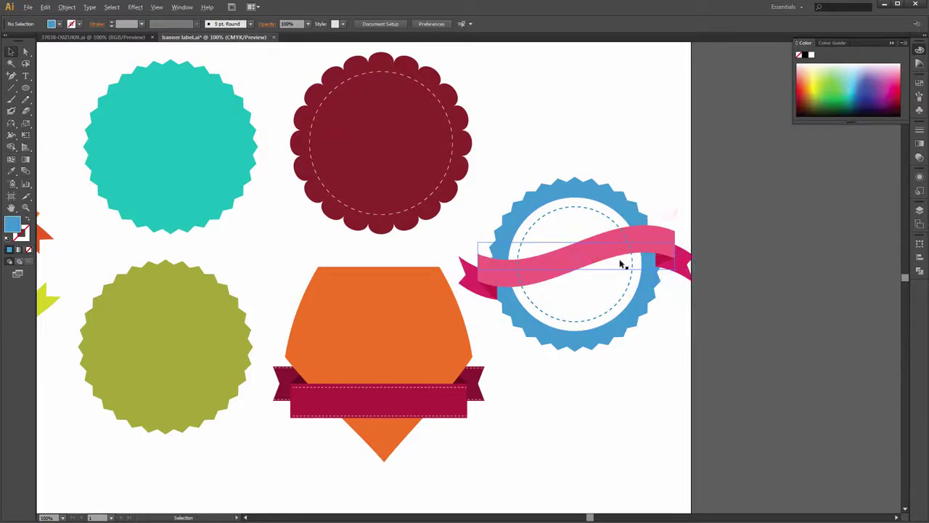
Bring the wavy pink ribbon to the front of the artwork and deselect it.
scroll(623, 263, up, 1)
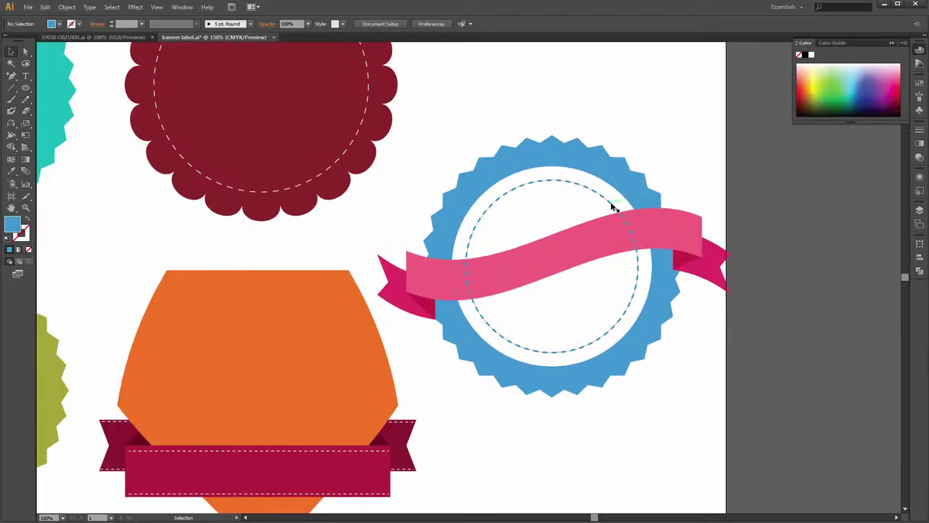
right_click(538, 262)
click(562, 342)
click(663, 346)
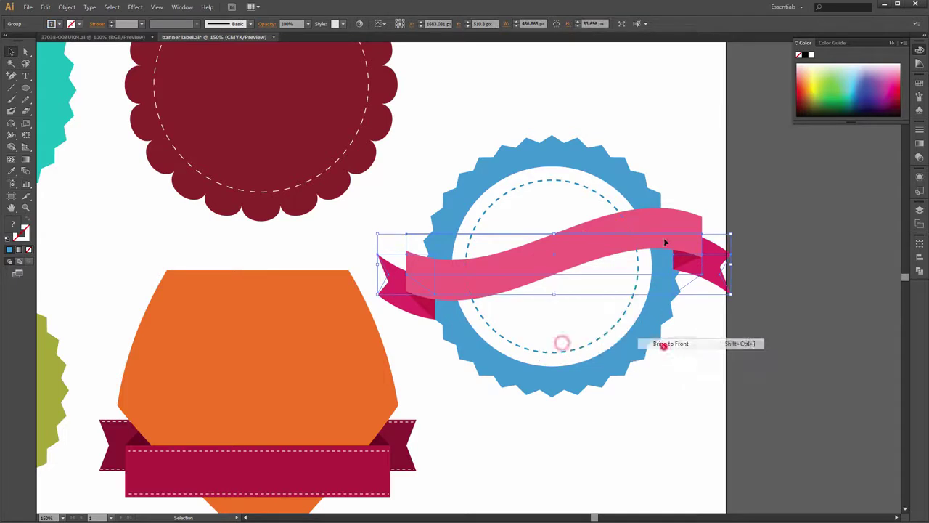
click(668, 177)
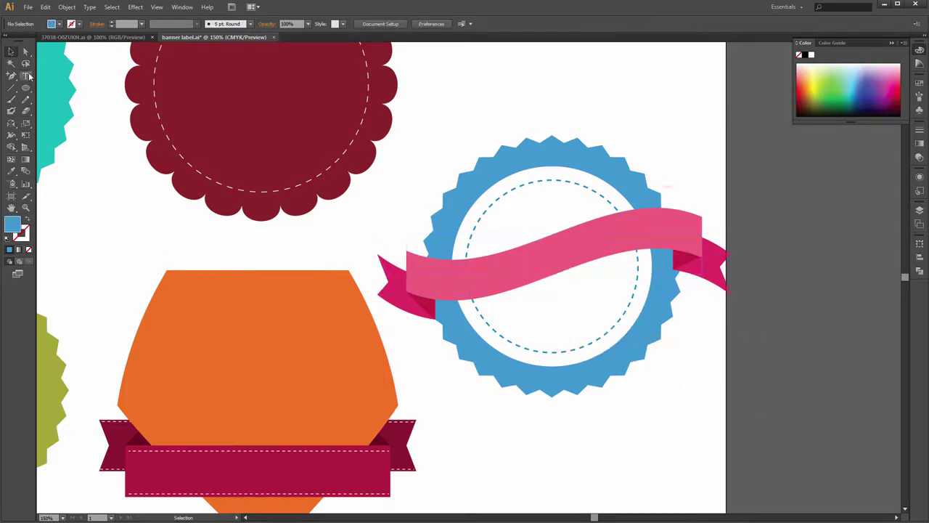
Try to trace a curve across the pink ribbon with the Pen tool and undo its points.
click(13, 75)
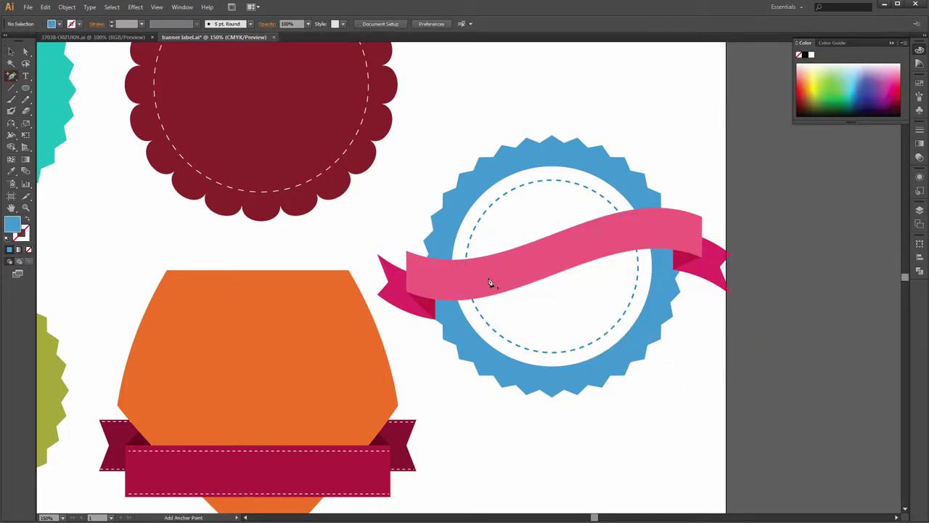
drag(13, 77, 44, 79)
click(467, 291)
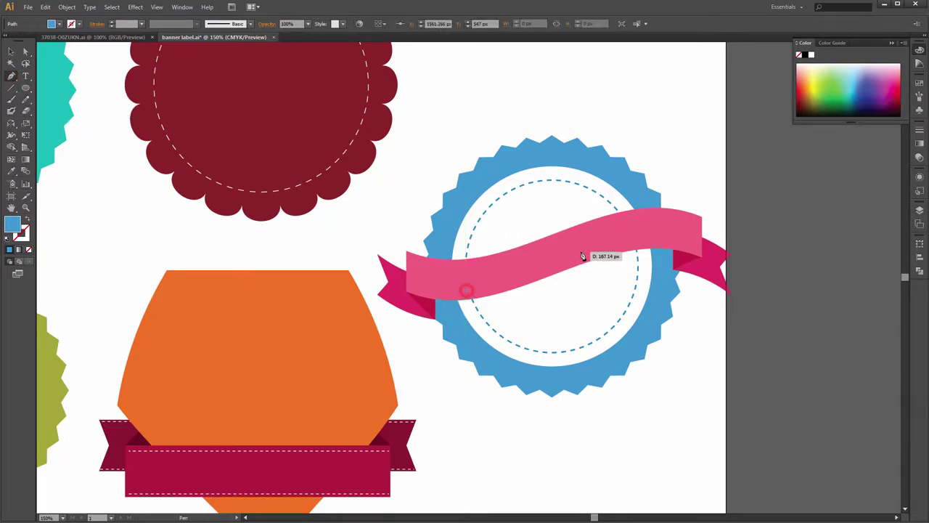
click(589, 248)
drag(665, 235, 729, 240)
key(ctrl+z)
key(ctrl+z)
key(ctrl+z)
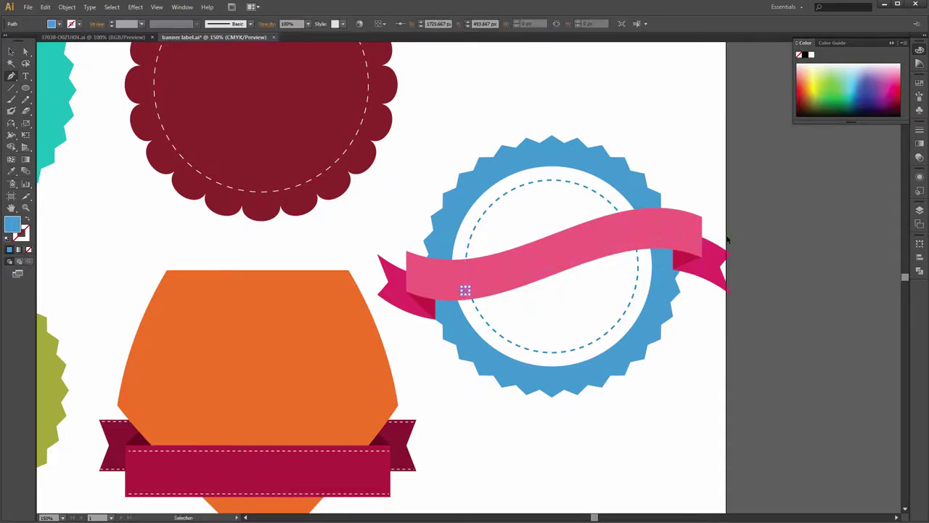
Draw an open wavy path just inside the pink ribbon's lower edge with the Pen tool, giving it a blue stroke and no fill.
drag(459, 297, 574, 263)
drag(577, 265, 713, 254)
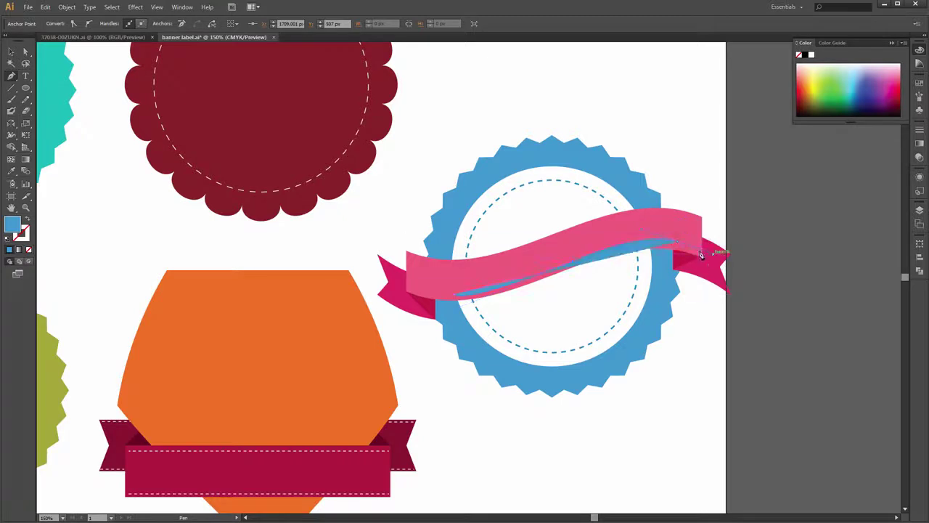
alt+click(678, 242)
key(ctrl+z)
click(678, 241)
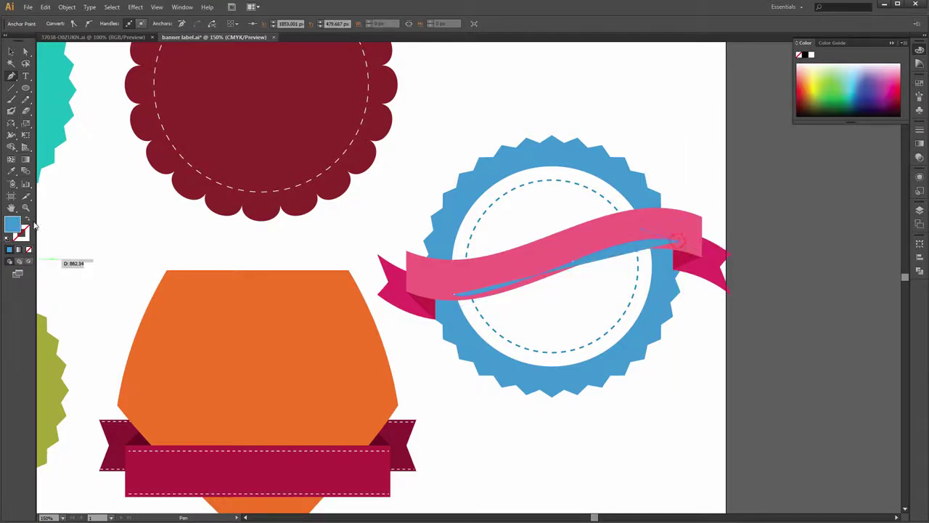
click(27, 220)
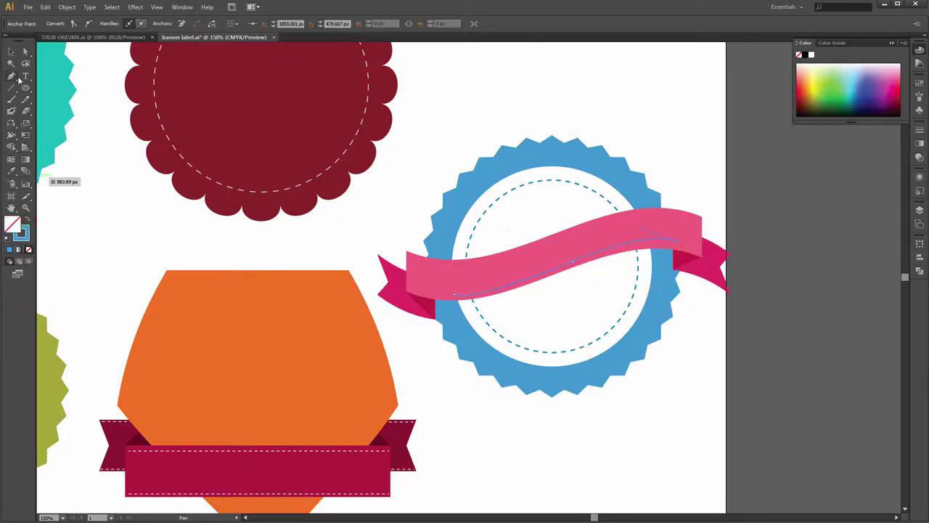
Add the word "Thank" as type along the open wavy path on the pink ribbon and set its font size to 48 px.
click(26, 75)
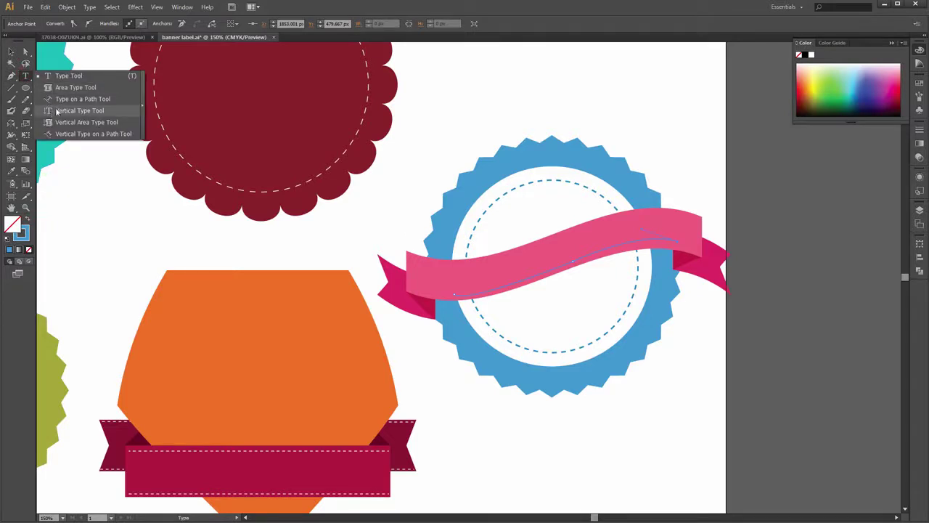
click(73, 99)
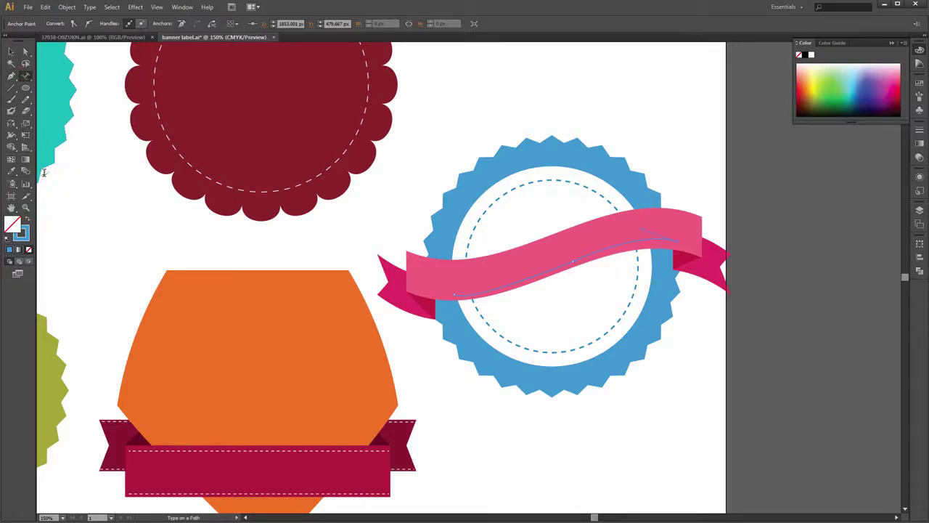
click(500, 283)
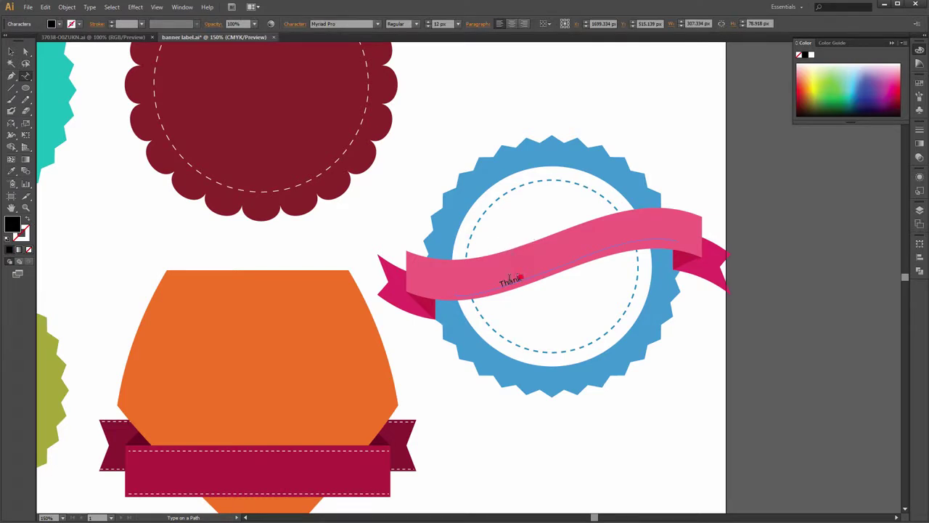
click(458, 23)
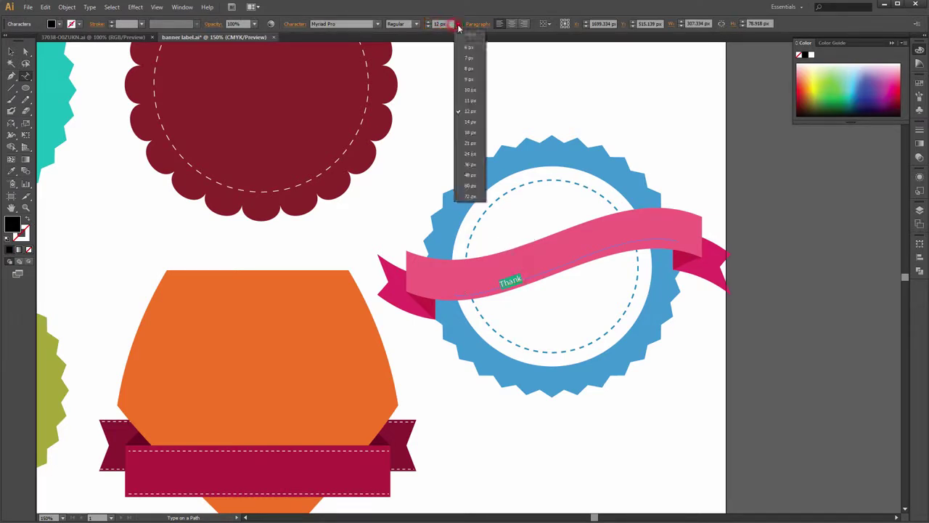
click(470, 178)
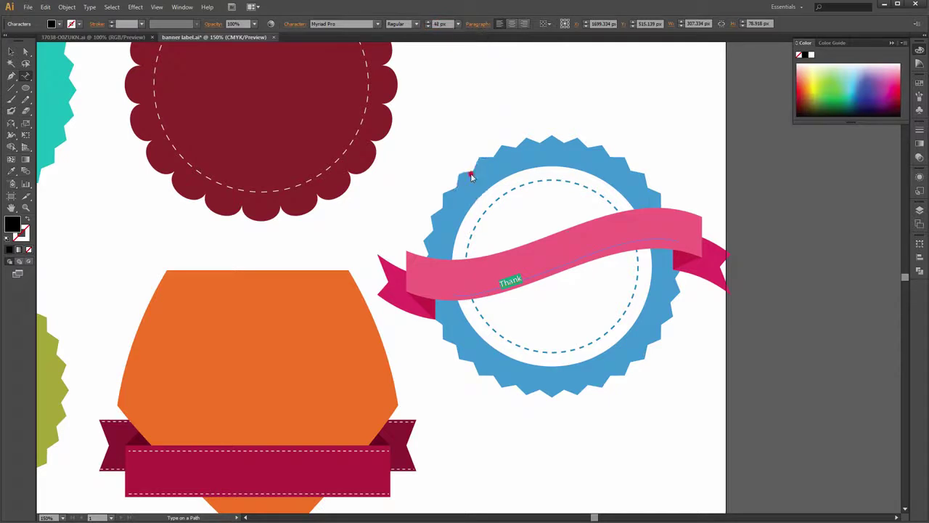
Try the Nueva Std Bold font on the word "Thank" and set its font size to 55 px.
click(350, 25)
key(Down)
key(Down)
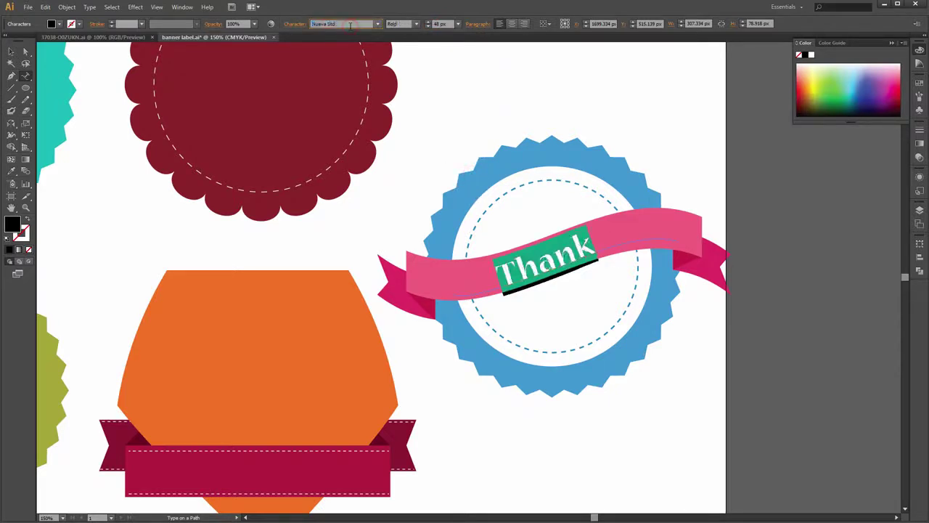
key(Up)
click(11, 51)
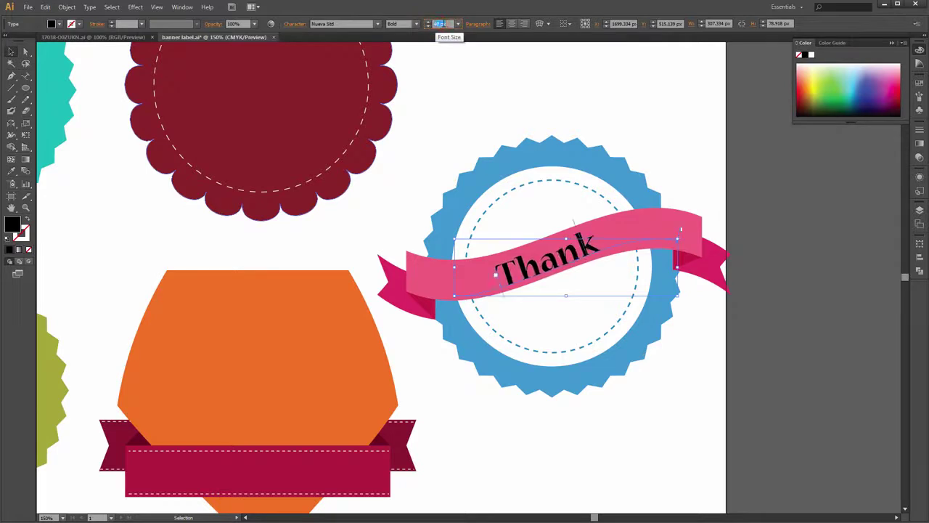
Try successive fonts on the word "Thank", ending at Vni 16 Machina.
click(358, 25)
scroll(358, 25, down, 3)
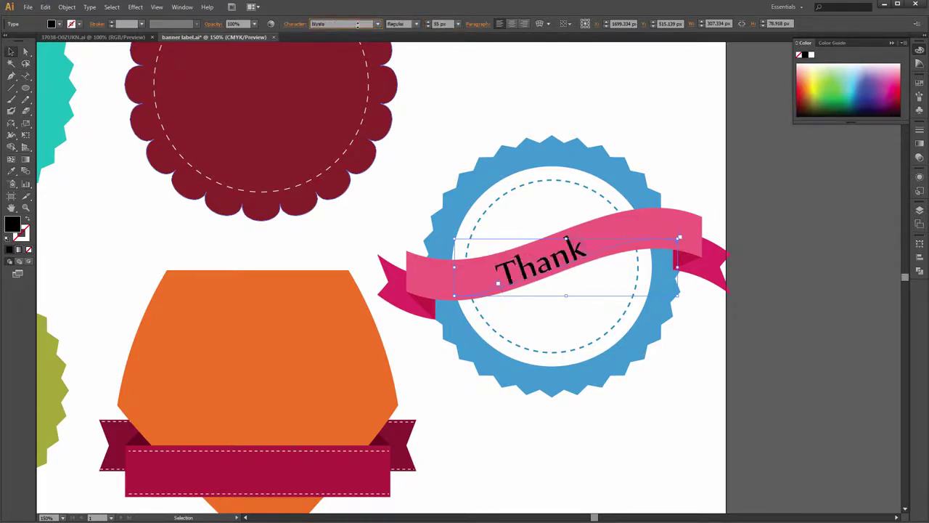
scroll(358, 25, down, 3)
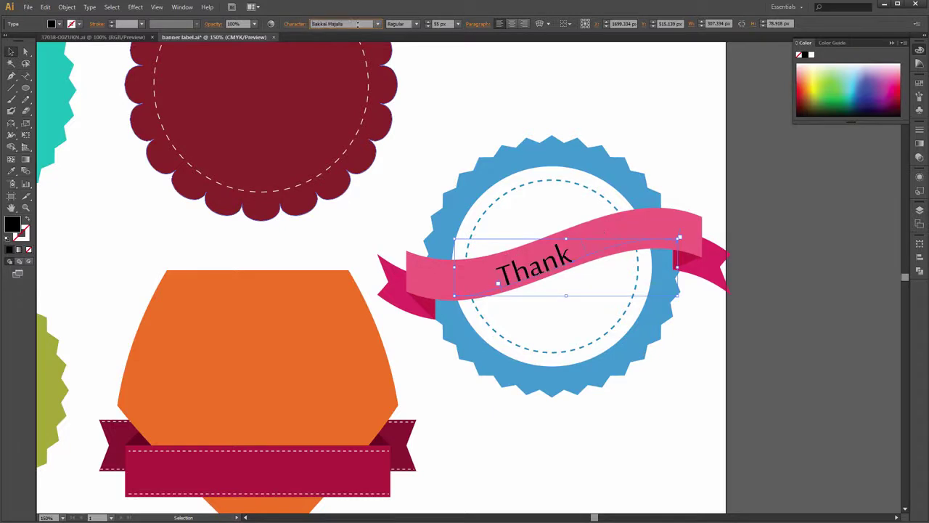
scroll(358, 24, down, 1)
scroll(358, 24, down, 1)
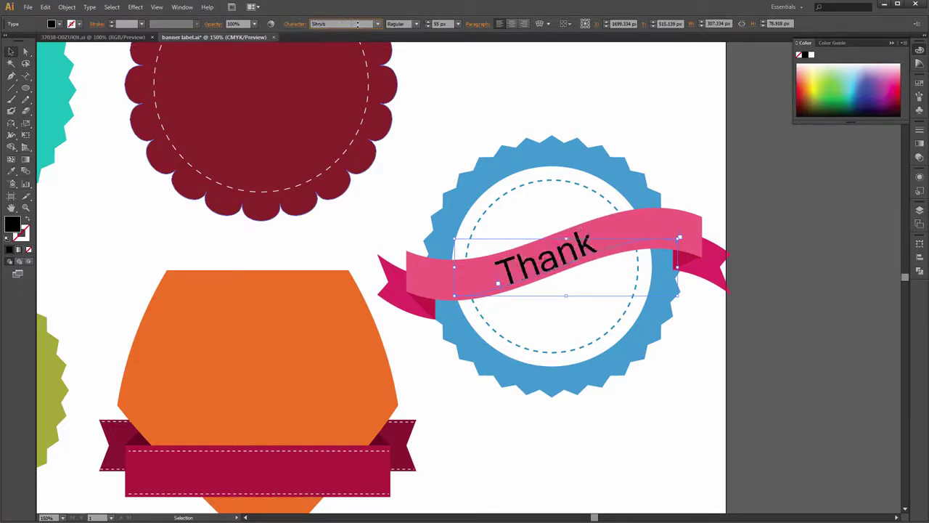
scroll(358, 24, down, 2)
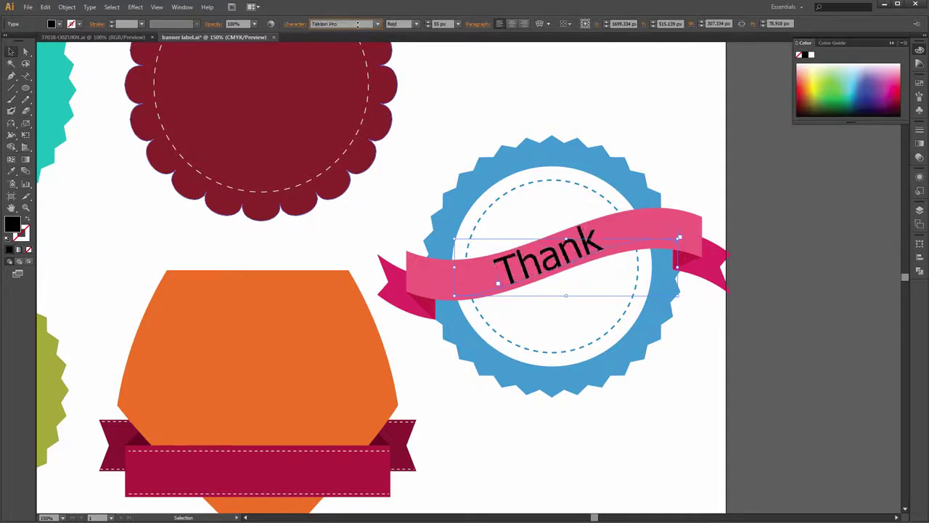
scroll(358, 24, down, 2)
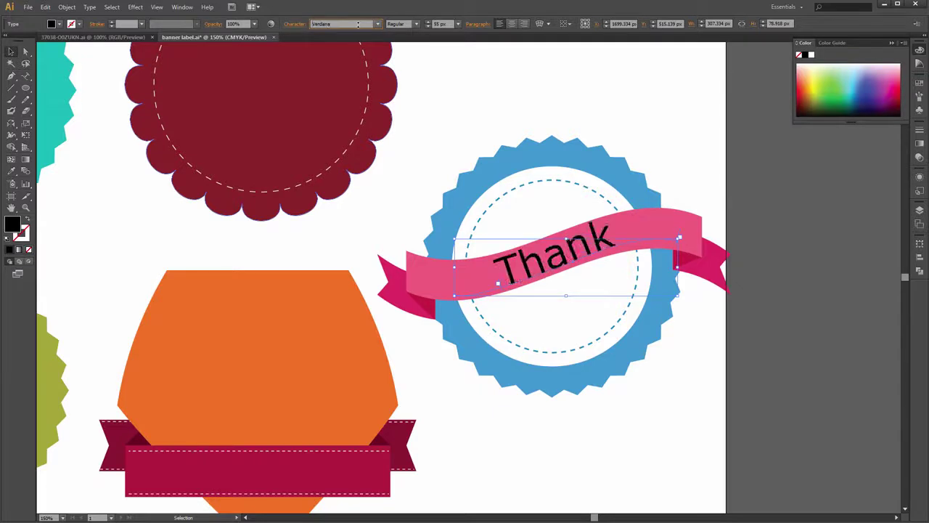
scroll(358, 24, down, 1)
scroll(358, 24, down, 1)
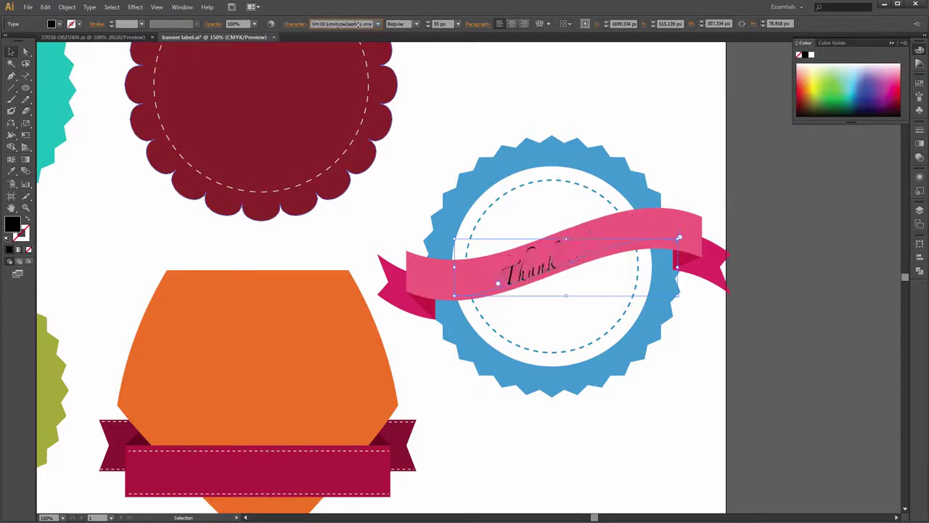
scroll(358, 24, down, 2)
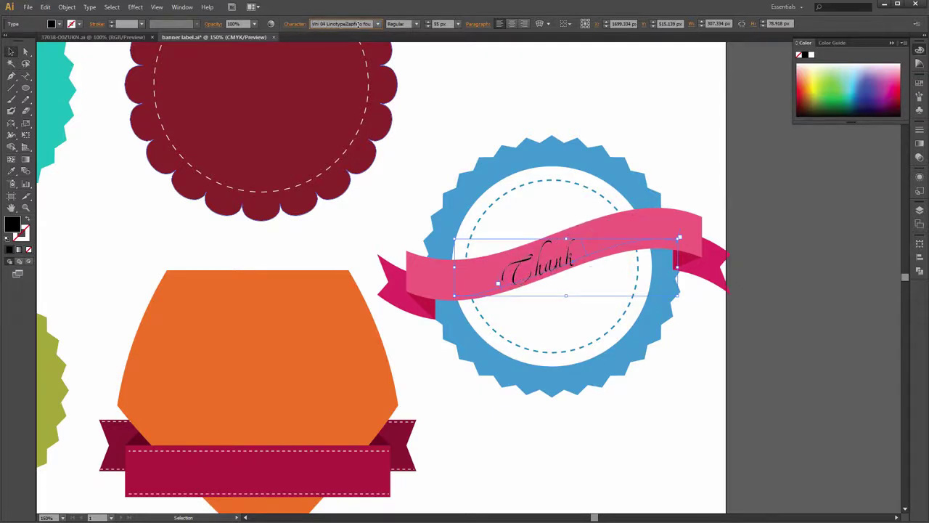
scroll(358, 24, down, 2)
scroll(358, 24, down, 2)
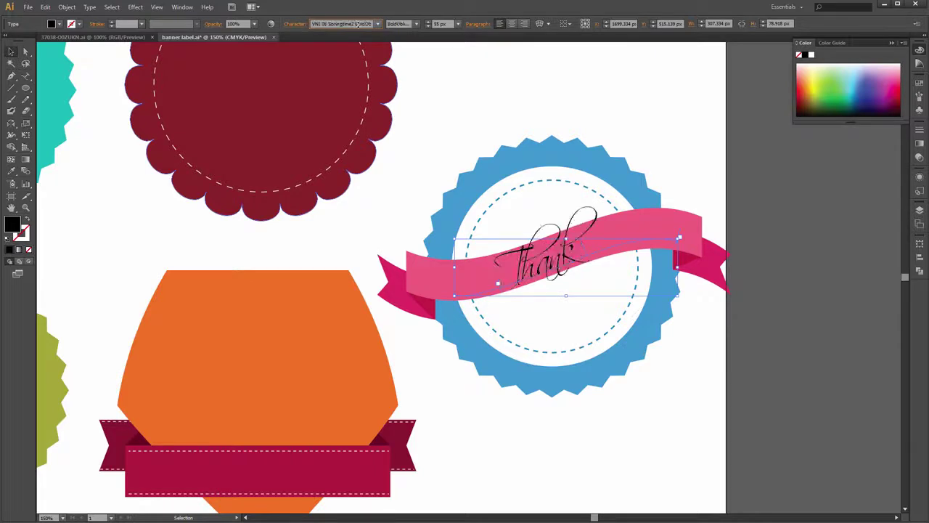
scroll(358, 24, down, 3)
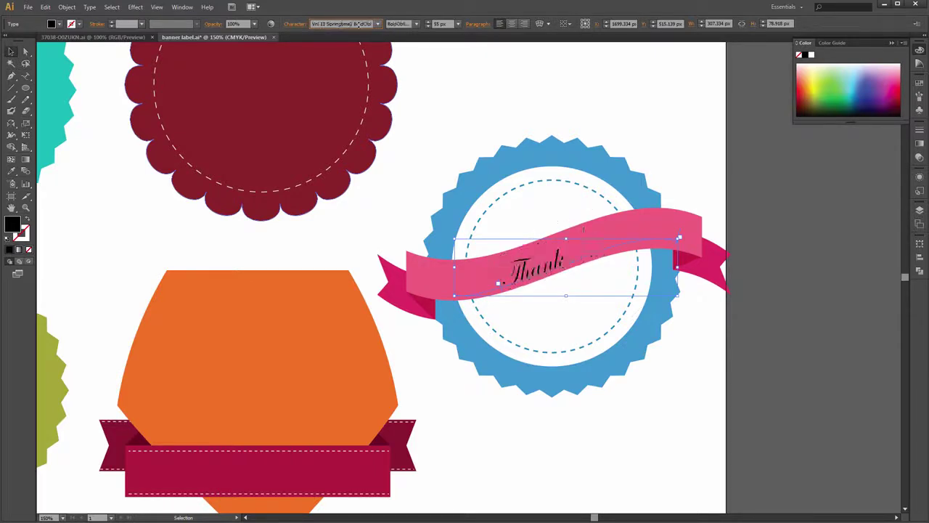
scroll(358, 24, down, 1)
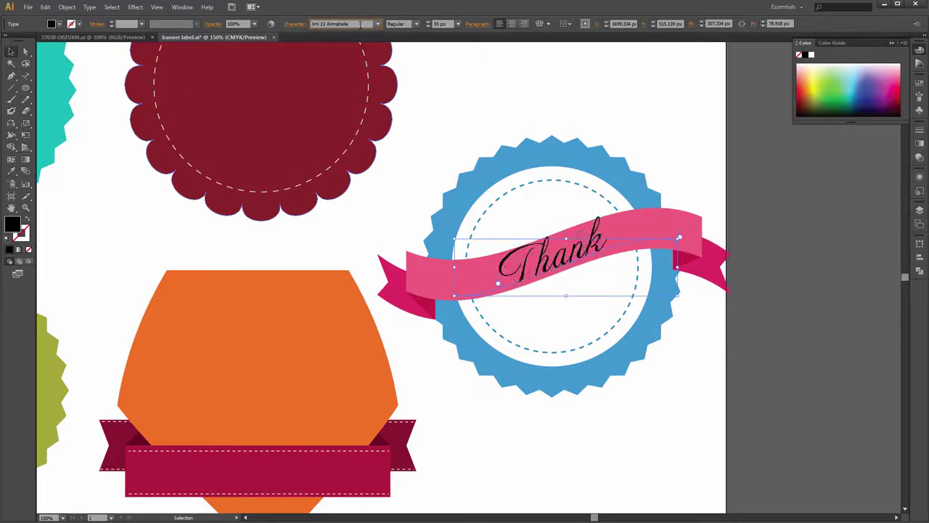
scroll(360, 25, down, 1)
scroll(360, 24, down, 2)
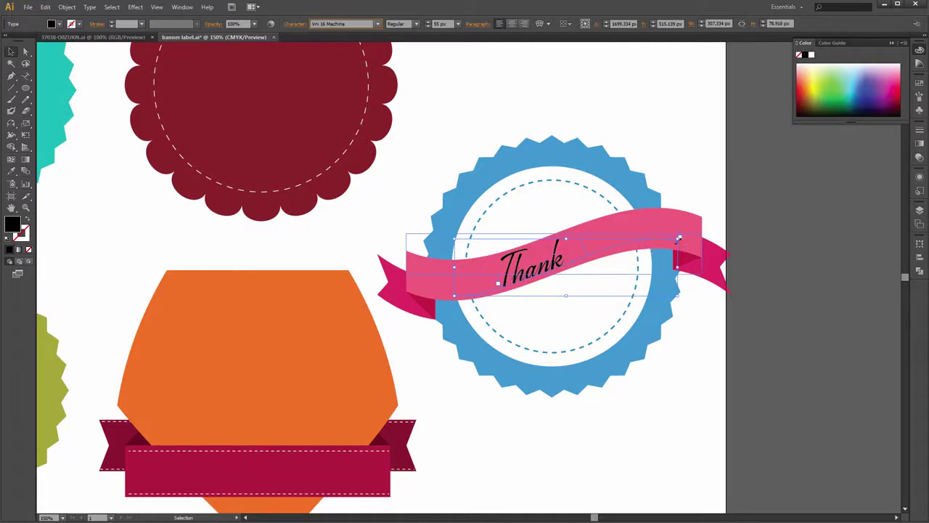
Step through the script fonts to set the word "Thank" in VNI-Allegie, and deselect it.
click(376, 24)
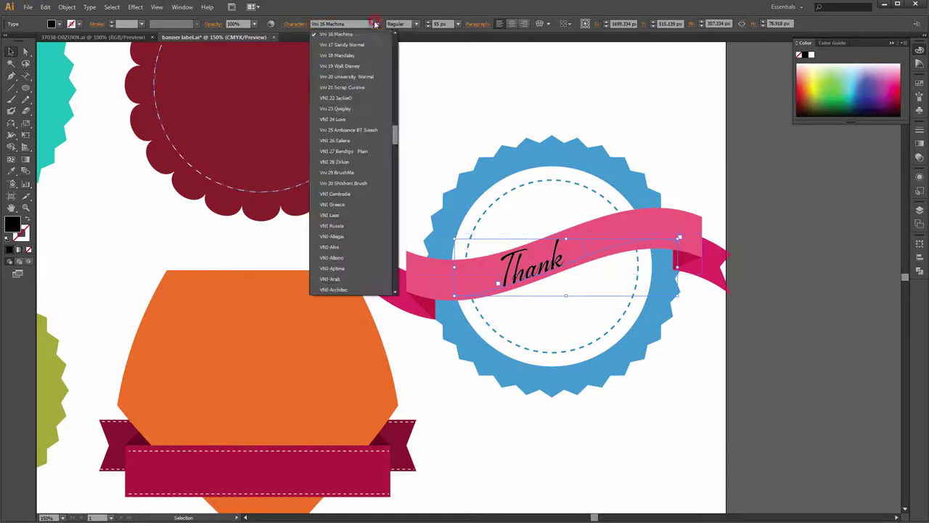
click(377, 24)
click(365, 24)
key(Down)
key(Down)
key(Down)
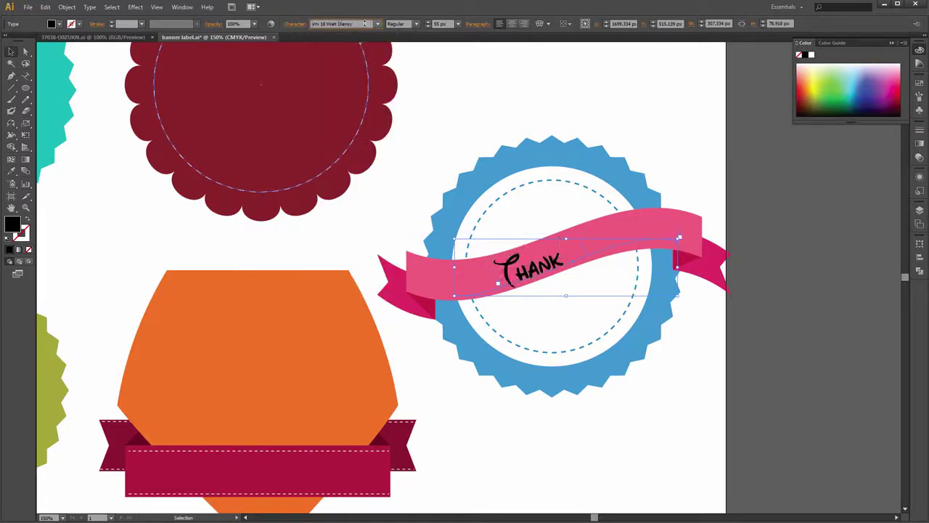
key(Down)
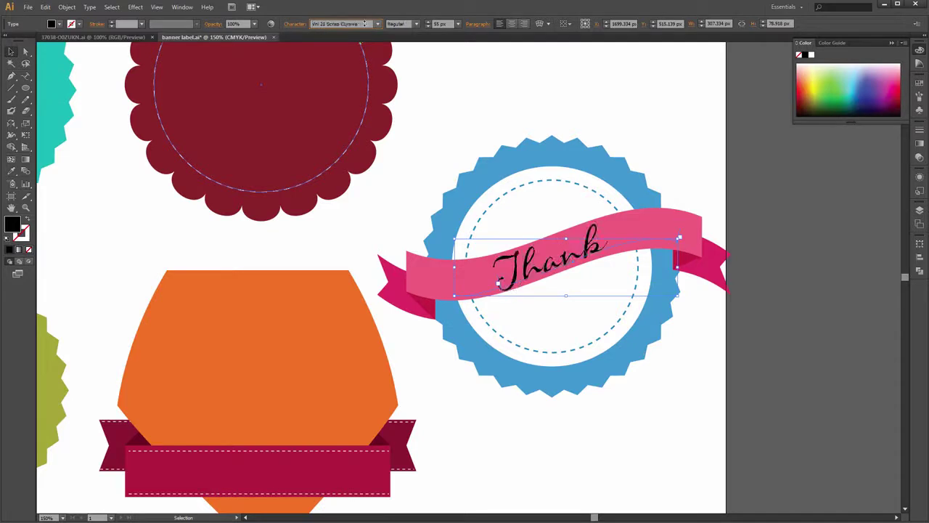
key(Down)
key(Down)
key(Down)
key(Down)
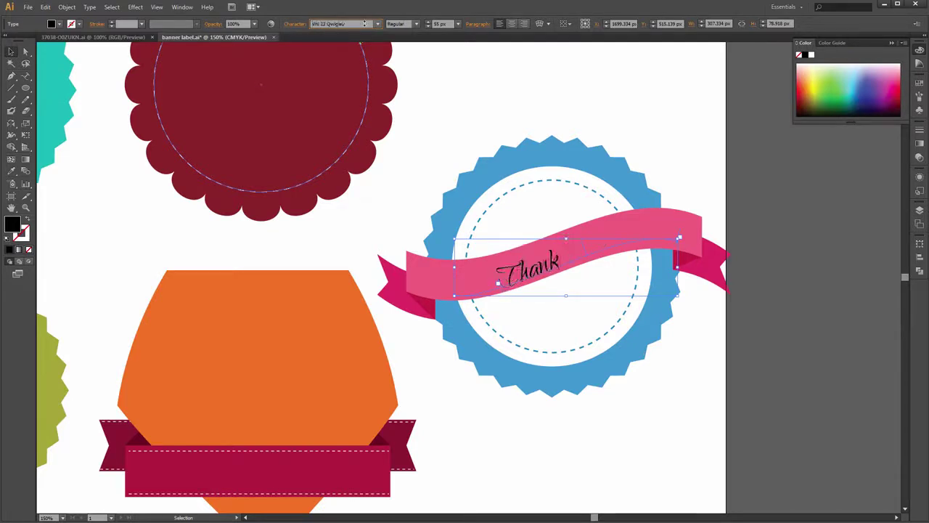
key(Down)
key(Down)
key(Down)
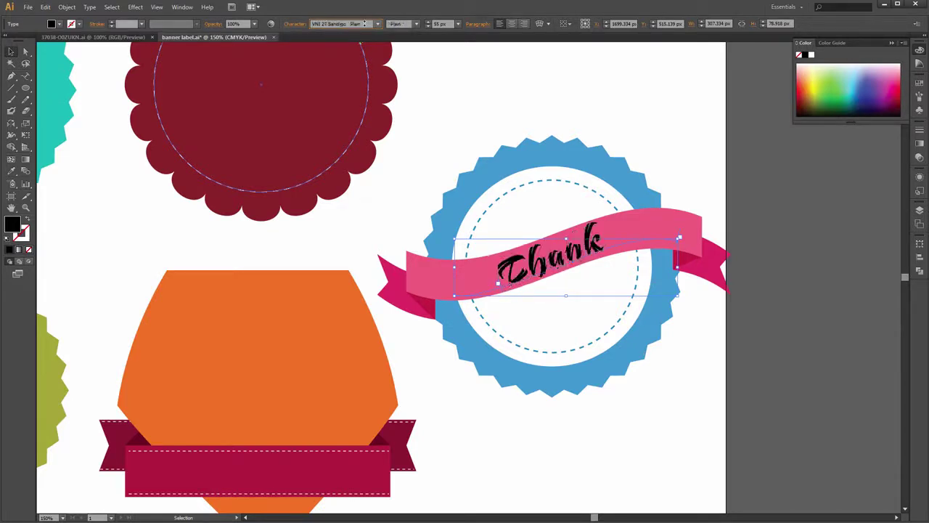
key(Down)
key(Down)
key(Down)
key(Down)
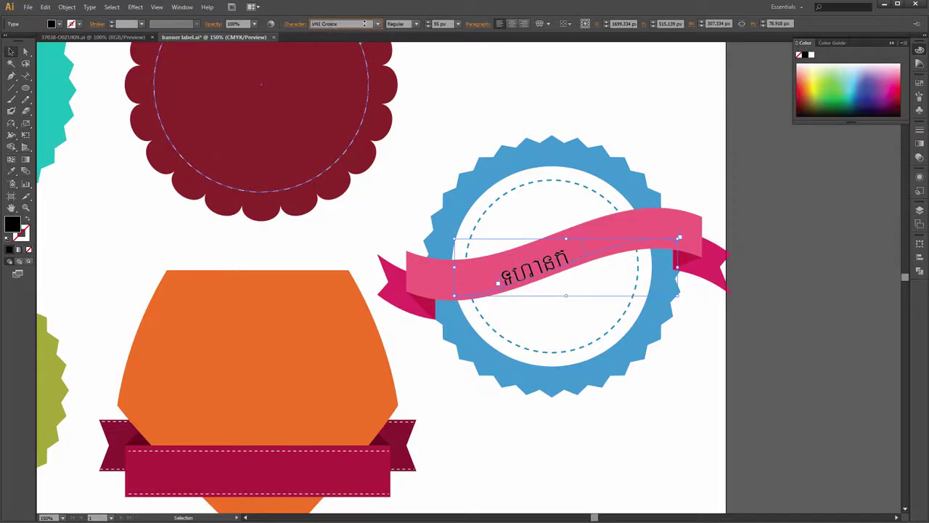
key(Down)
key(Down)
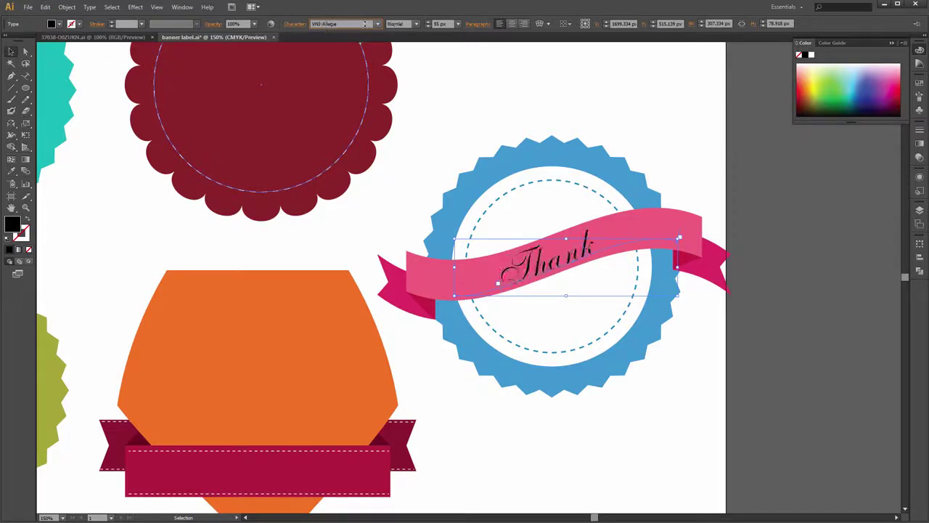
key(Down)
click(11, 50)
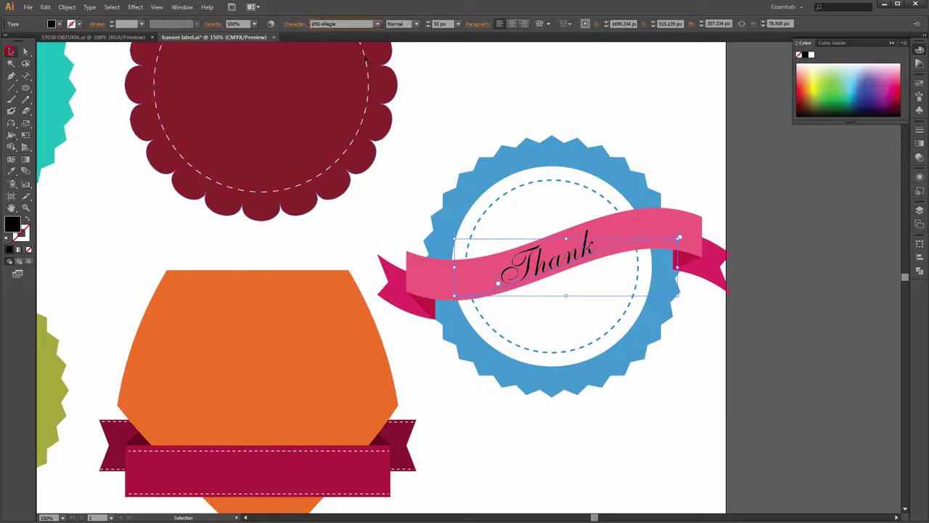
click(492, 67)
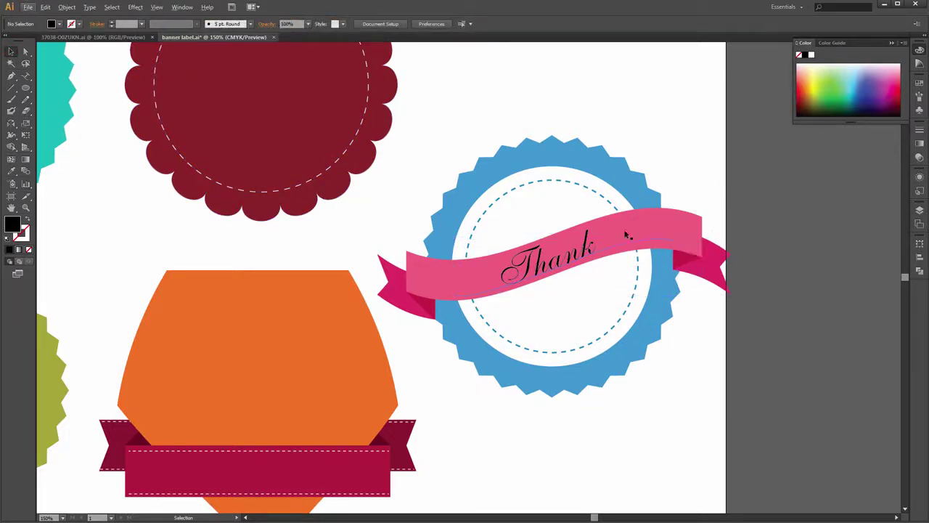
Expand the path text "Thank" into editable shapes.
click(588, 249)
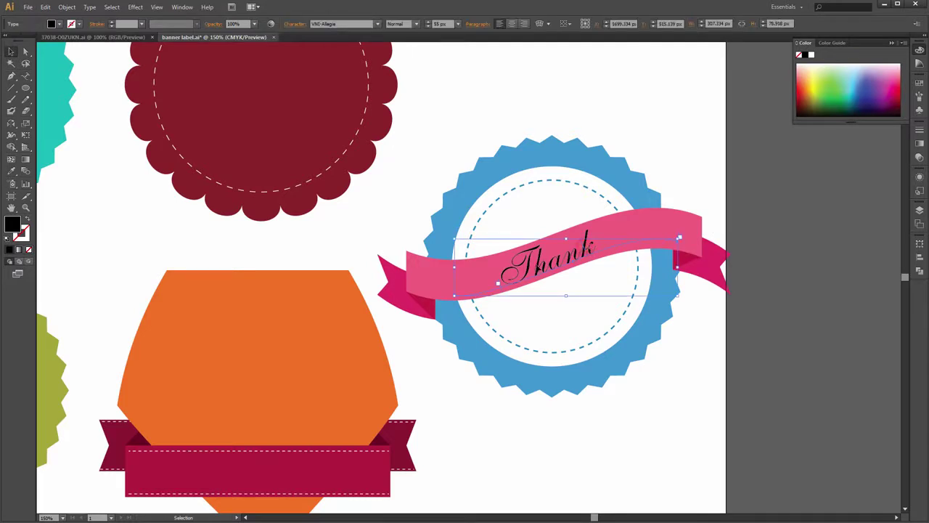
click(66, 7)
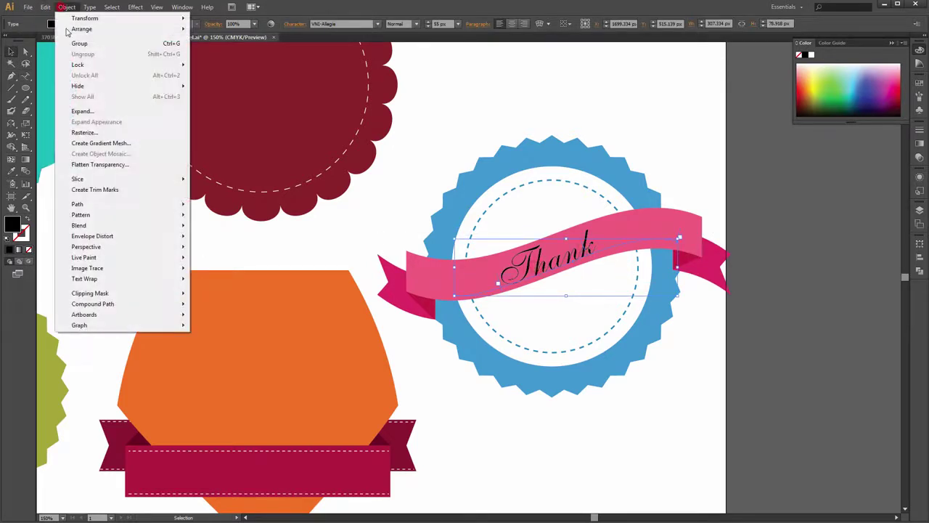
click(81, 111)
click(652, 304)
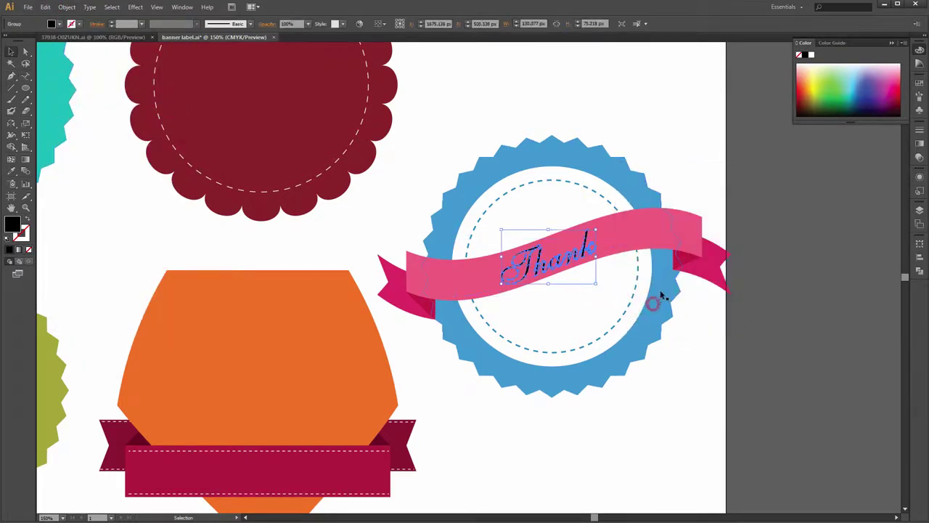
Fill the expanded "Thank" lettering with white and deselect it.
double_click(14, 227)
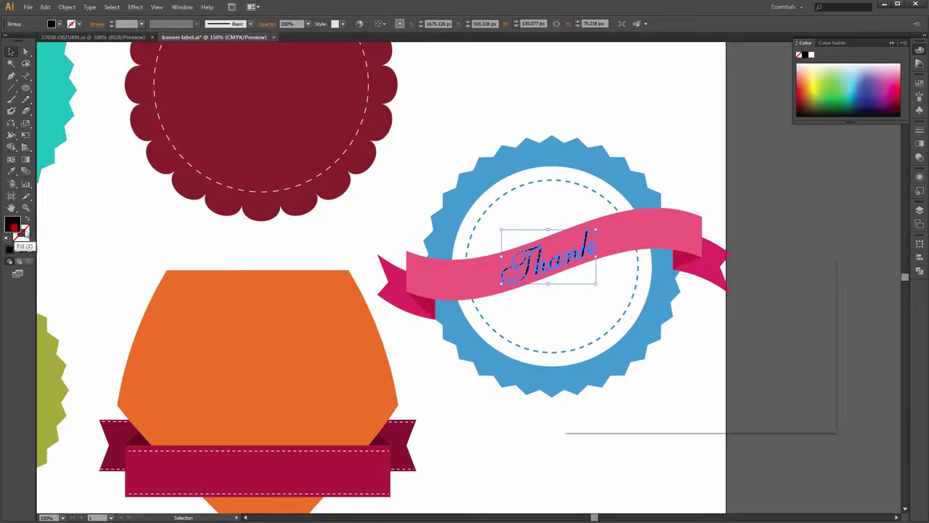
drag(587, 294, 570, 285)
click(805, 291)
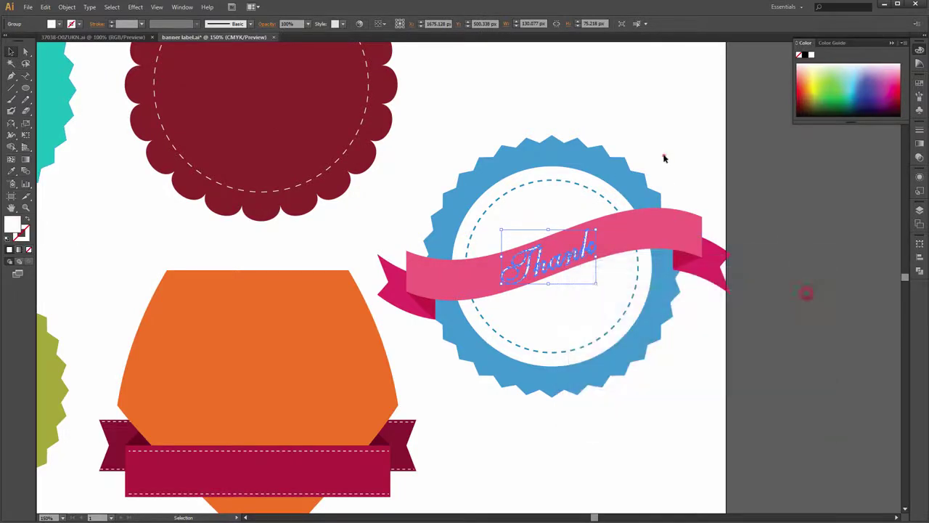
click(664, 154)
click(691, 119)
scroll(643, 220, down, 3)
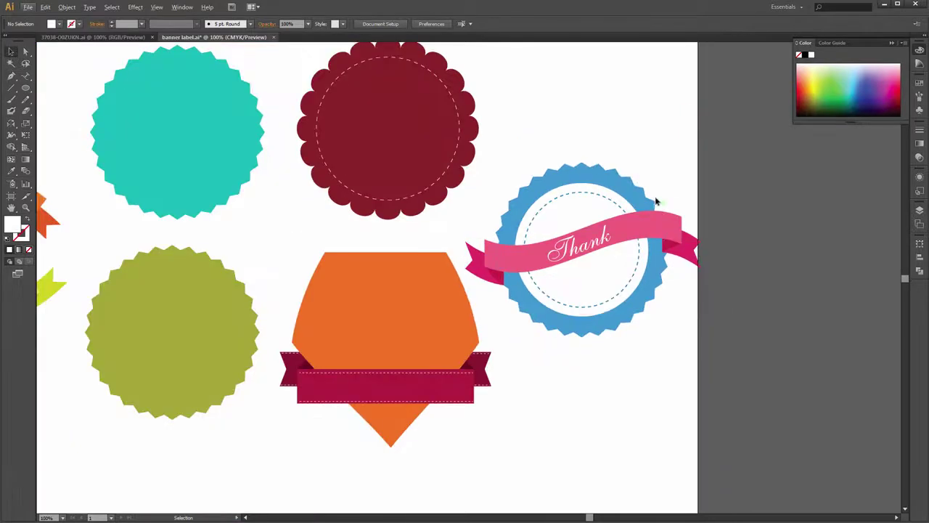
drag(589, 144, 642, 188)
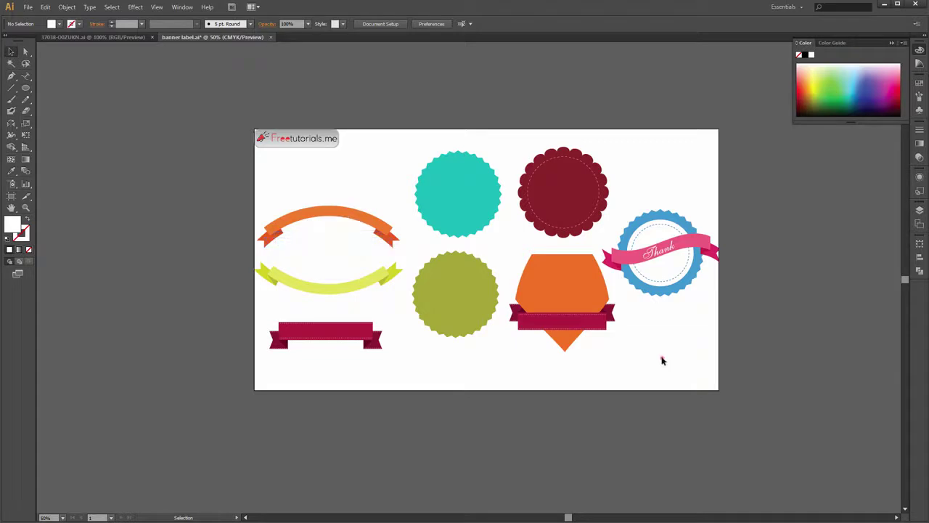
scroll(662, 358, up, 1)
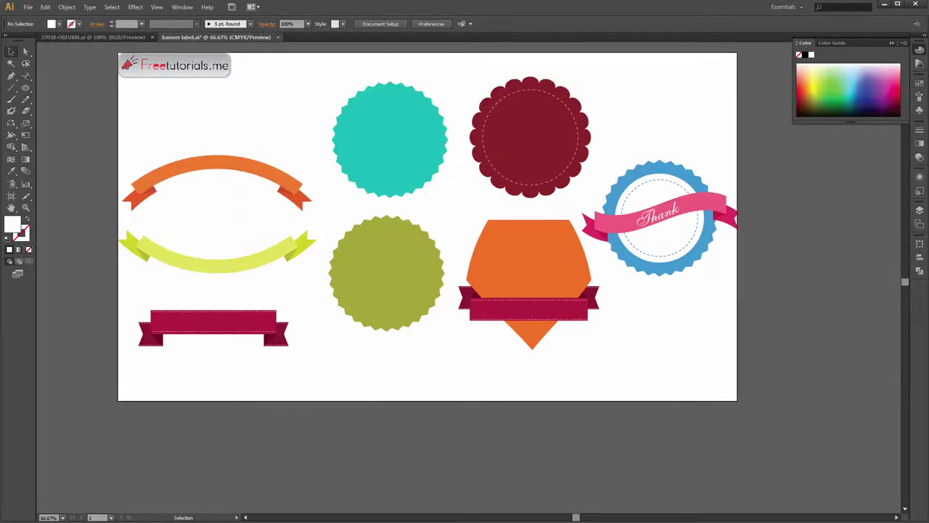
Move the three flat ribbons up toward the artboard's upper edge and place the straight crimson ribbon close beneath the yellow-green one.
drag(164, 124, 241, 379)
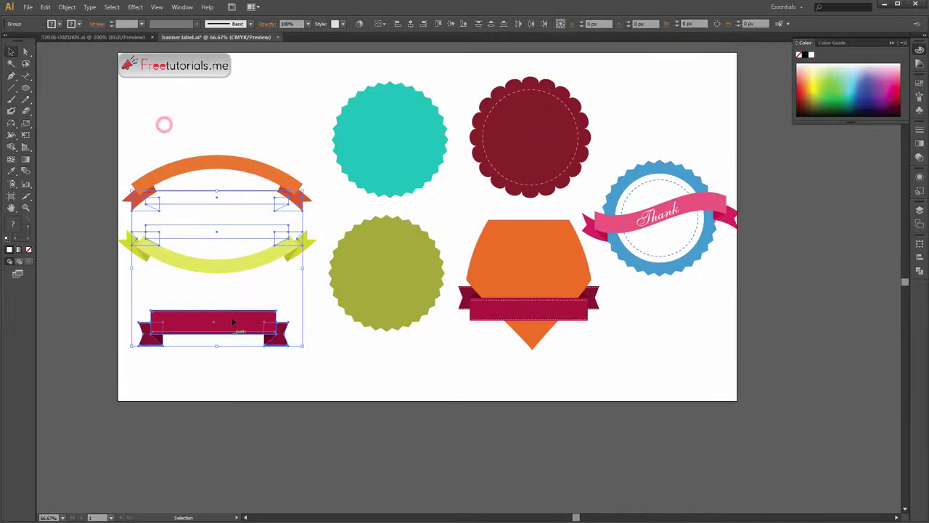
drag(224, 314, 230, 211)
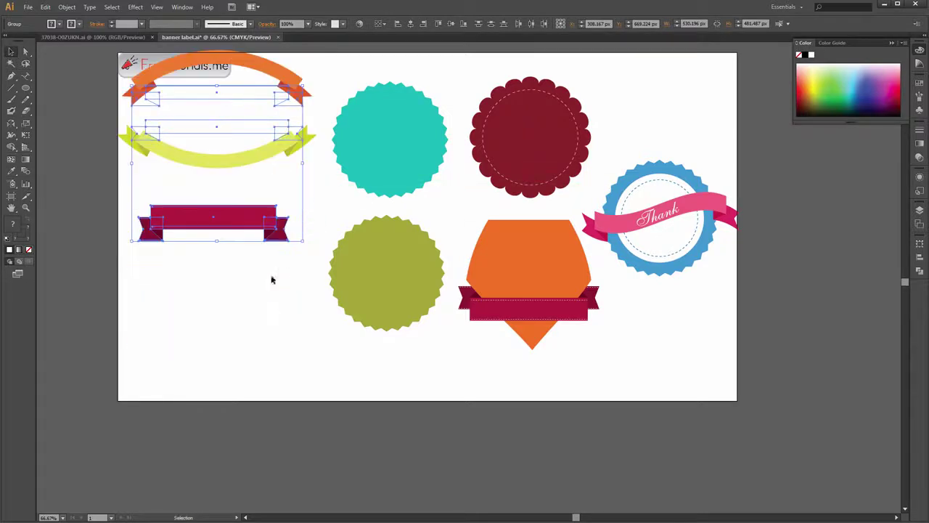
drag(259, 169, 207, 179)
click(253, 327)
click(206, 193)
click(209, 201)
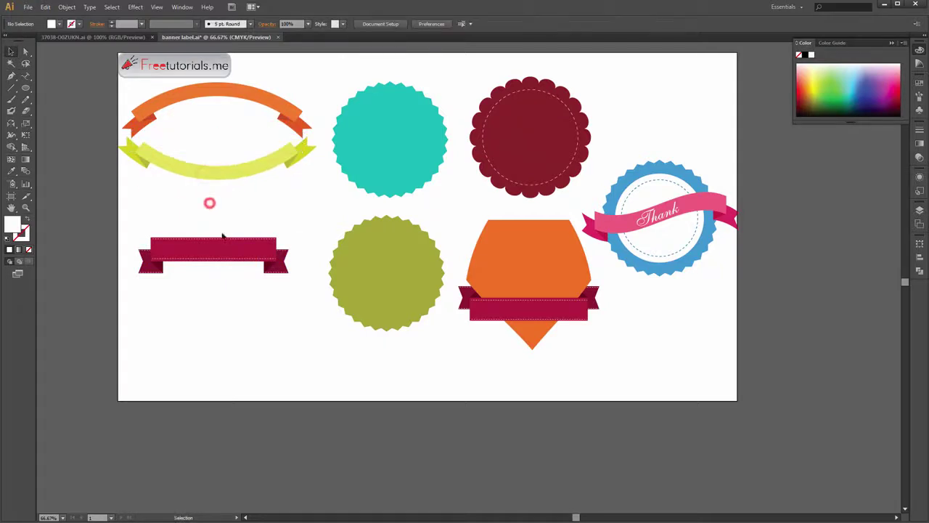
drag(211, 257, 212, 214)
click(222, 283)
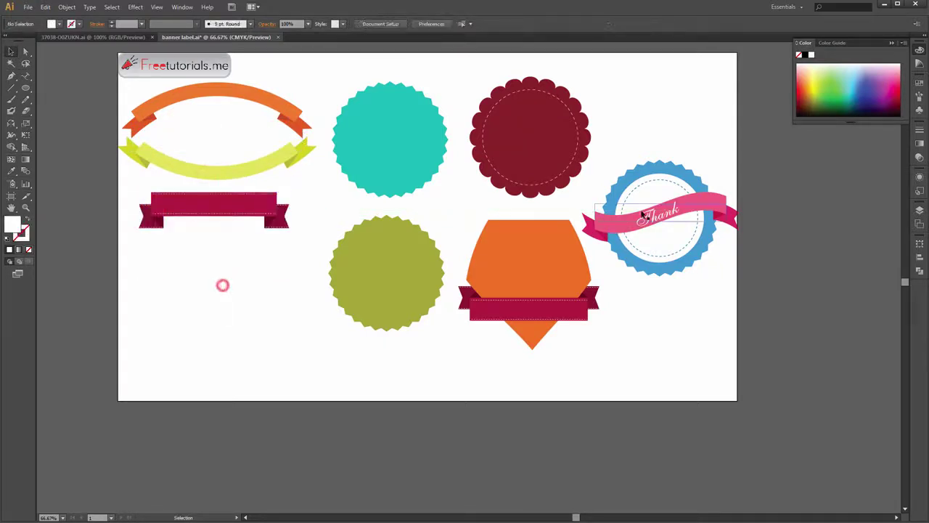
Group the blue badge with its pink ribbon and "Thank" lettering, and place the group beneath the straight crimson ribbon.
click(649, 174)
drag(690, 259, 690, 260)
right_click(661, 210)
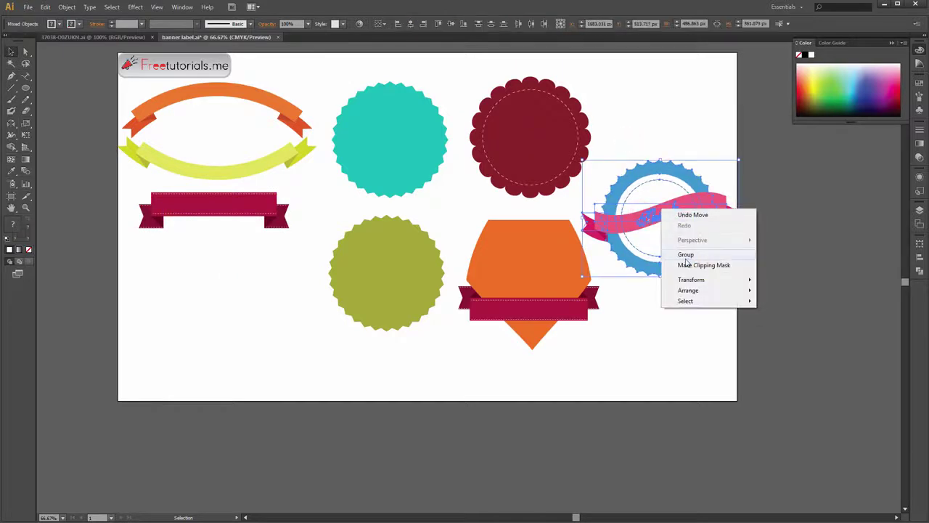
click(687, 257)
click(654, 306)
drag(662, 222, 218, 304)
click(672, 312)
Try to shift the maroon badge and shield toward the artboard's right side and the turquoise and olive badges toward its middle.
drag(465, 83, 517, 287)
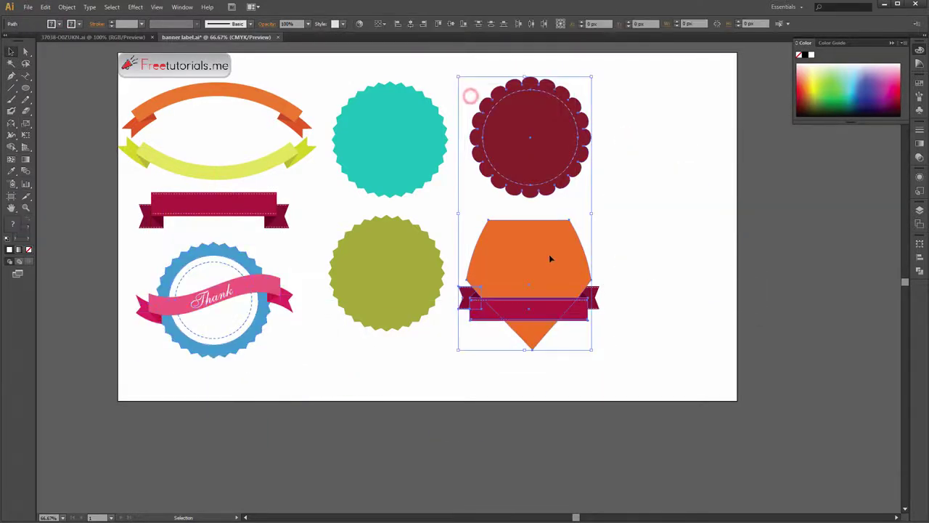
drag(550, 257, 644, 257)
click(709, 112)
drag(330, 62, 444, 305)
click(527, 347)
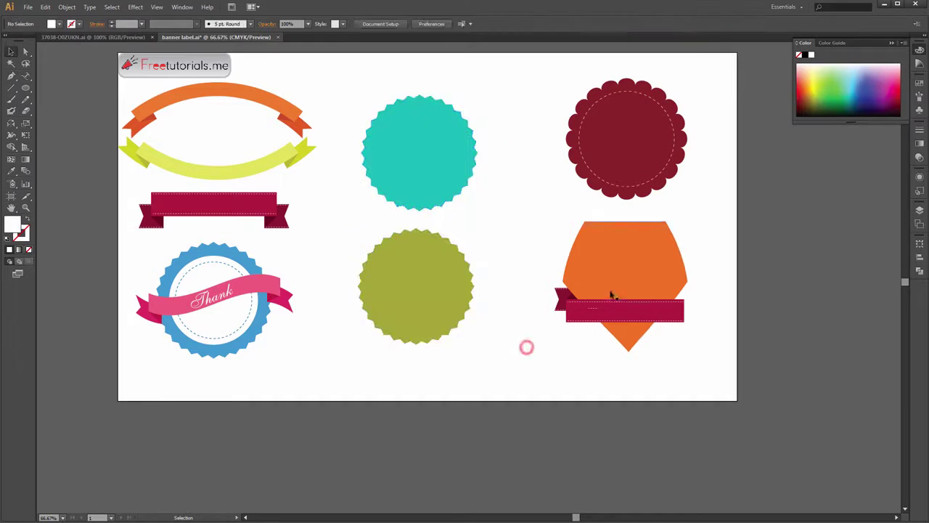
Try a slightly lower position for the maroon scalloped badge and undo that move.
click(611, 292)
click(621, 159)
shift+click(625, 268)
drag(622, 158, 623, 173)
click(702, 156)
key(ctrl+z)
click(708, 147)
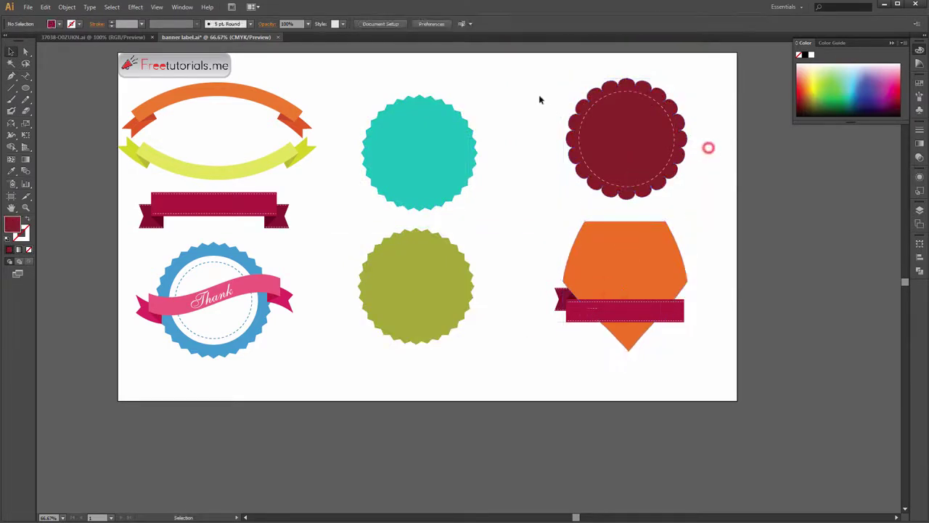
Undo the moves of the turquoise and olive badges and of the maroon badge with the shield.
drag(539, 93, 659, 340)
click(718, 278)
key(ctrl+z)
key(ctrl+z)
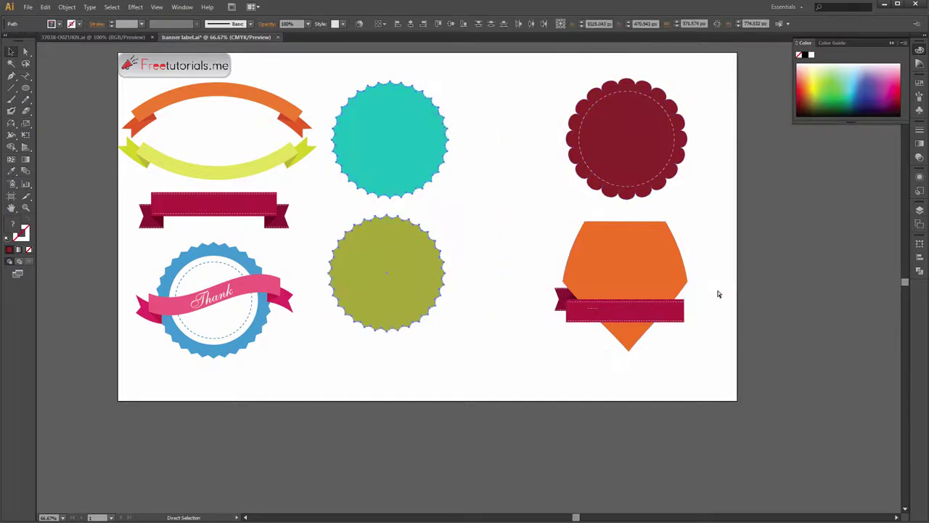
key(ctrl+z)
Move the maroon badge and the whole shield, including both ribbon tails, to the right side of the artboard.
click(676, 276)
key(v)
drag(462, 69, 621, 355)
drag(535, 269, 650, 267)
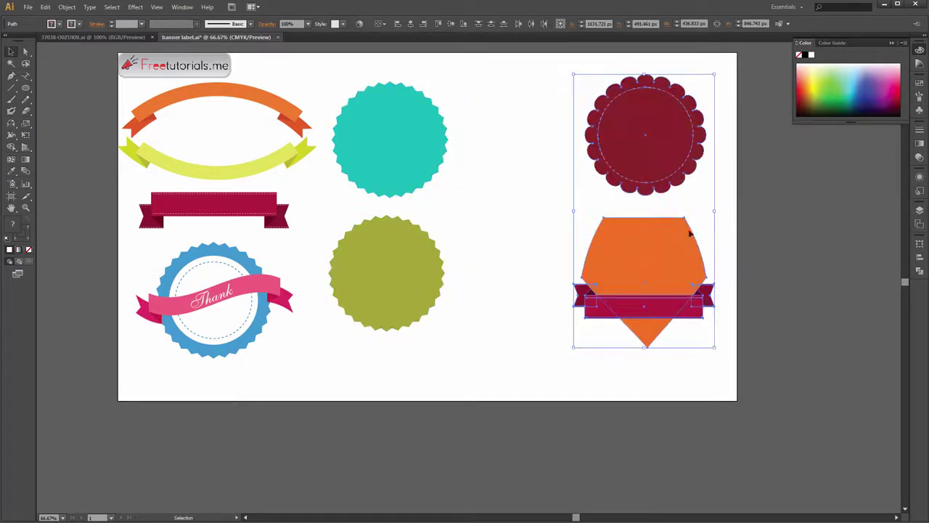
Move the turquoise and olive badges together to the middle of the artboard, between the two outer columns.
click(400, 178)
shift+click(387, 262)
drag(385, 261, 446, 264)
click(517, 367)
Shift the three flat ribbons and the "Thank" badge together slightly inward from the artboard's left edge and a little upward.
drag(137, 91, 236, 285)
drag(240, 211, 265, 202)
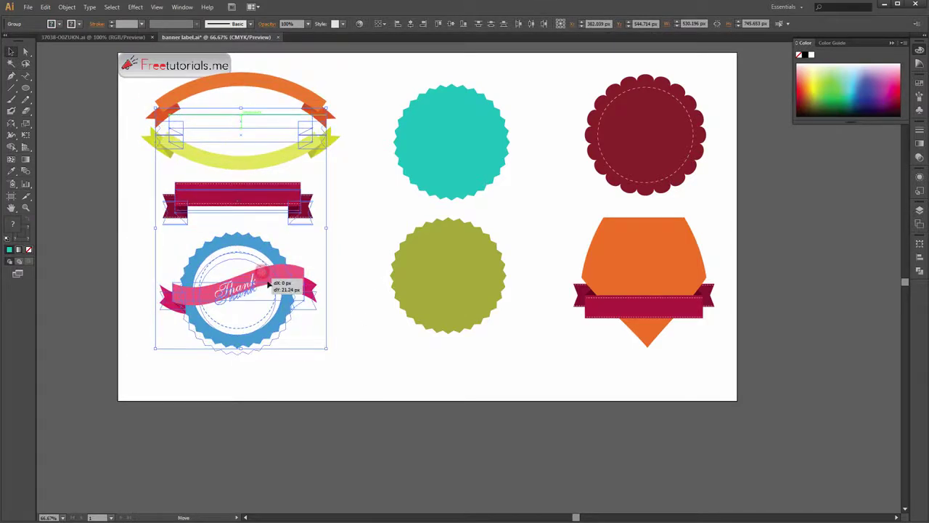
click(373, 345)
Try to lower the olive badge and to group the shield with its ribbon, and undo the recent changes.
drag(440, 261, 438, 290)
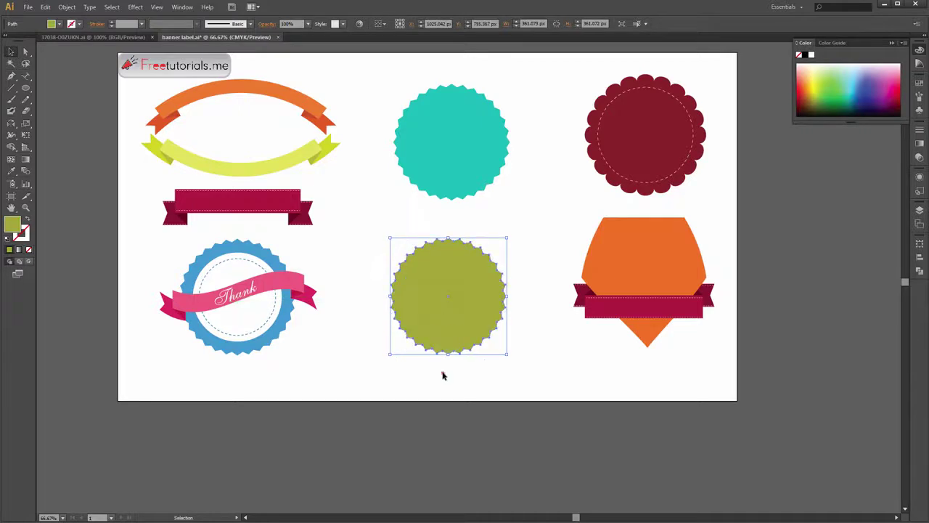
click(443, 373)
click(628, 290)
drag(555, 220, 695, 299)
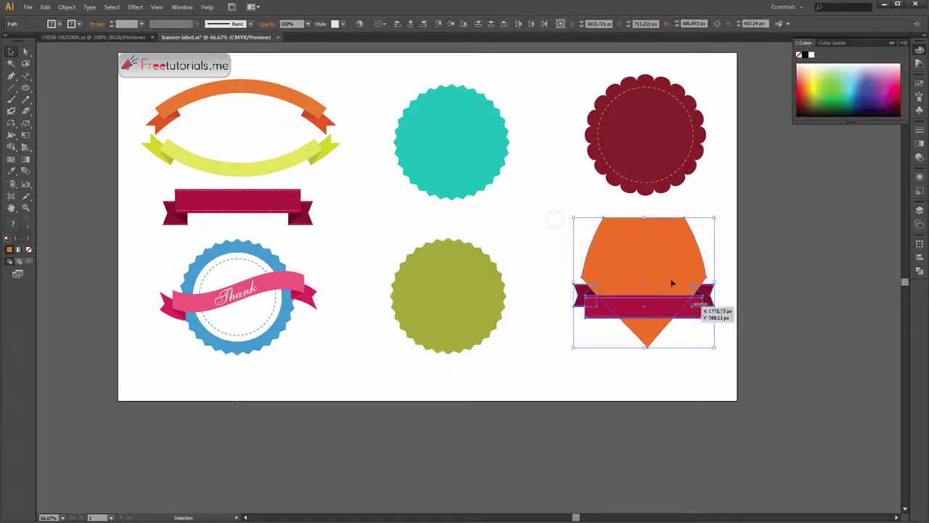
right_click(660, 271)
click(684, 277)
click(711, 248)
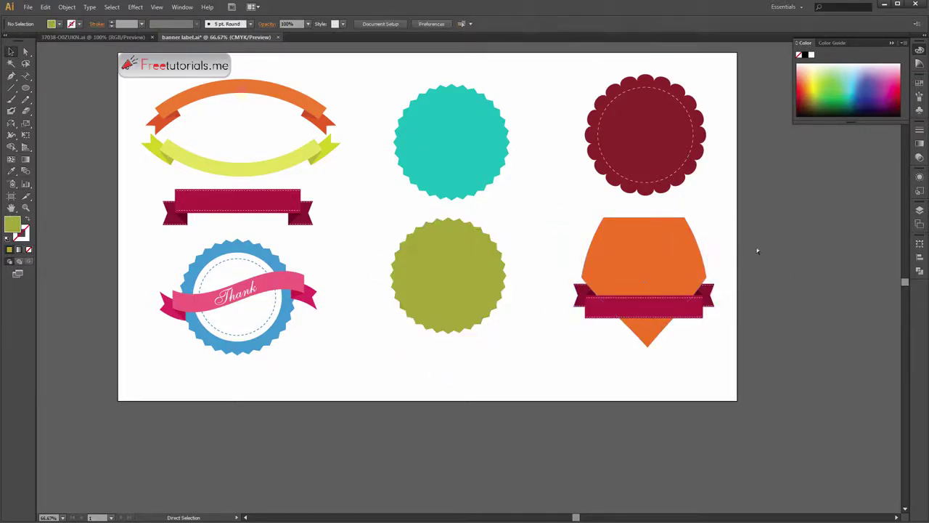
key(ctrl+z)
Group the orange shield with its crimson ribbon and both ribbon tails, and leave the group deselected.
click(724, 239)
drag(560, 214, 729, 363)
right_click(620, 269)
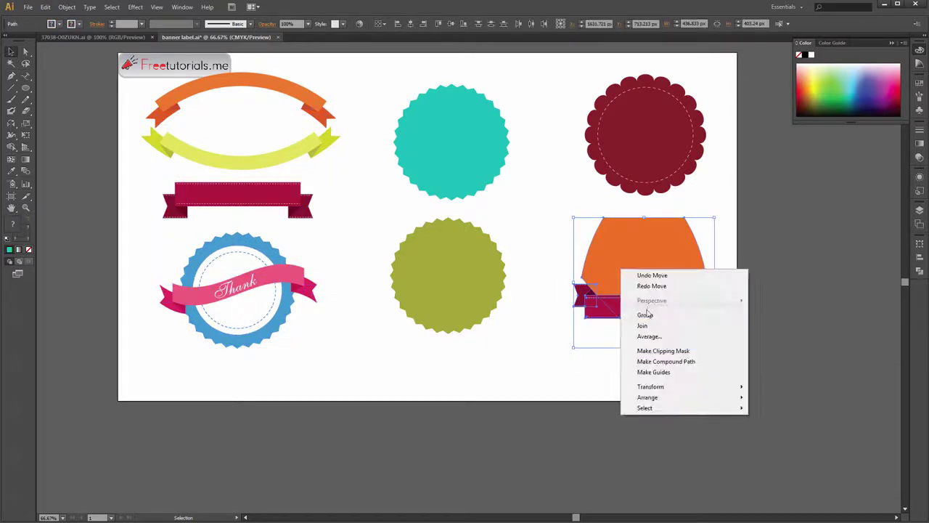
click(648, 315)
click(724, 221)
click(667, 256)
click(725, 195)
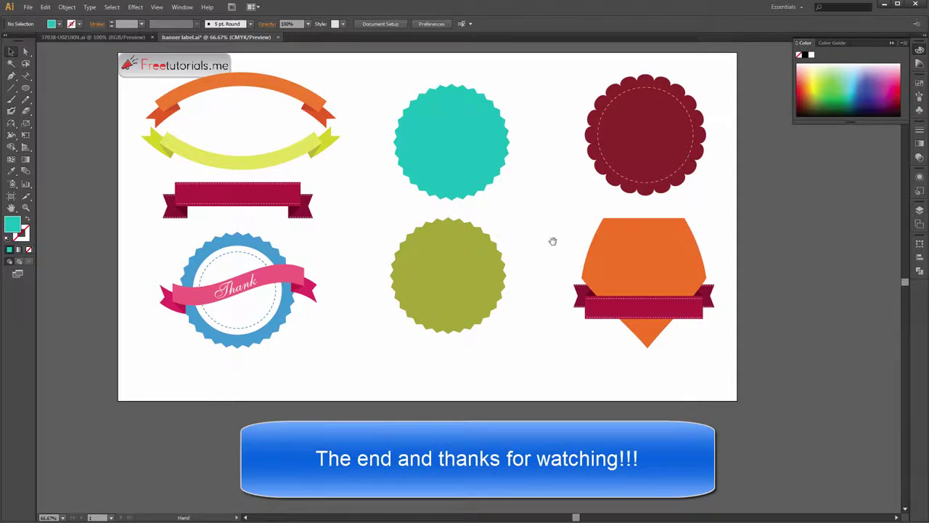
drag(553, 241, 587, 273)
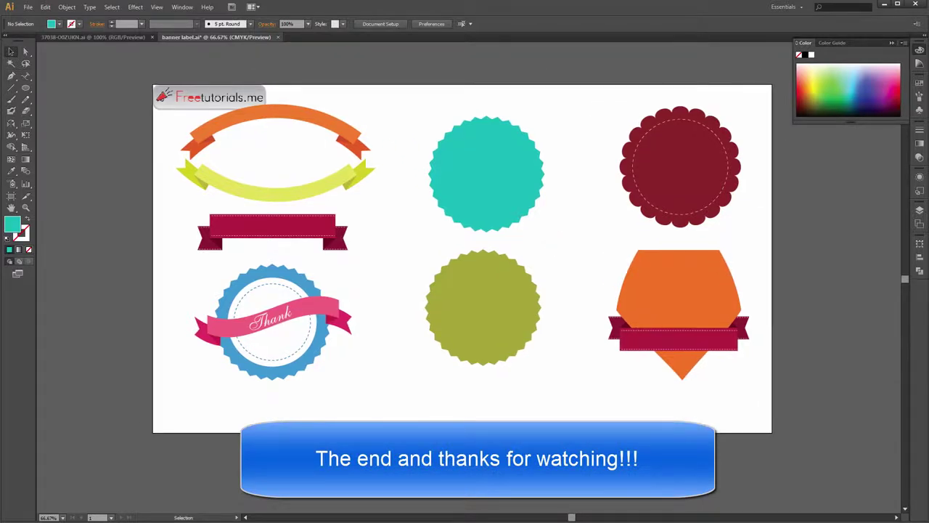